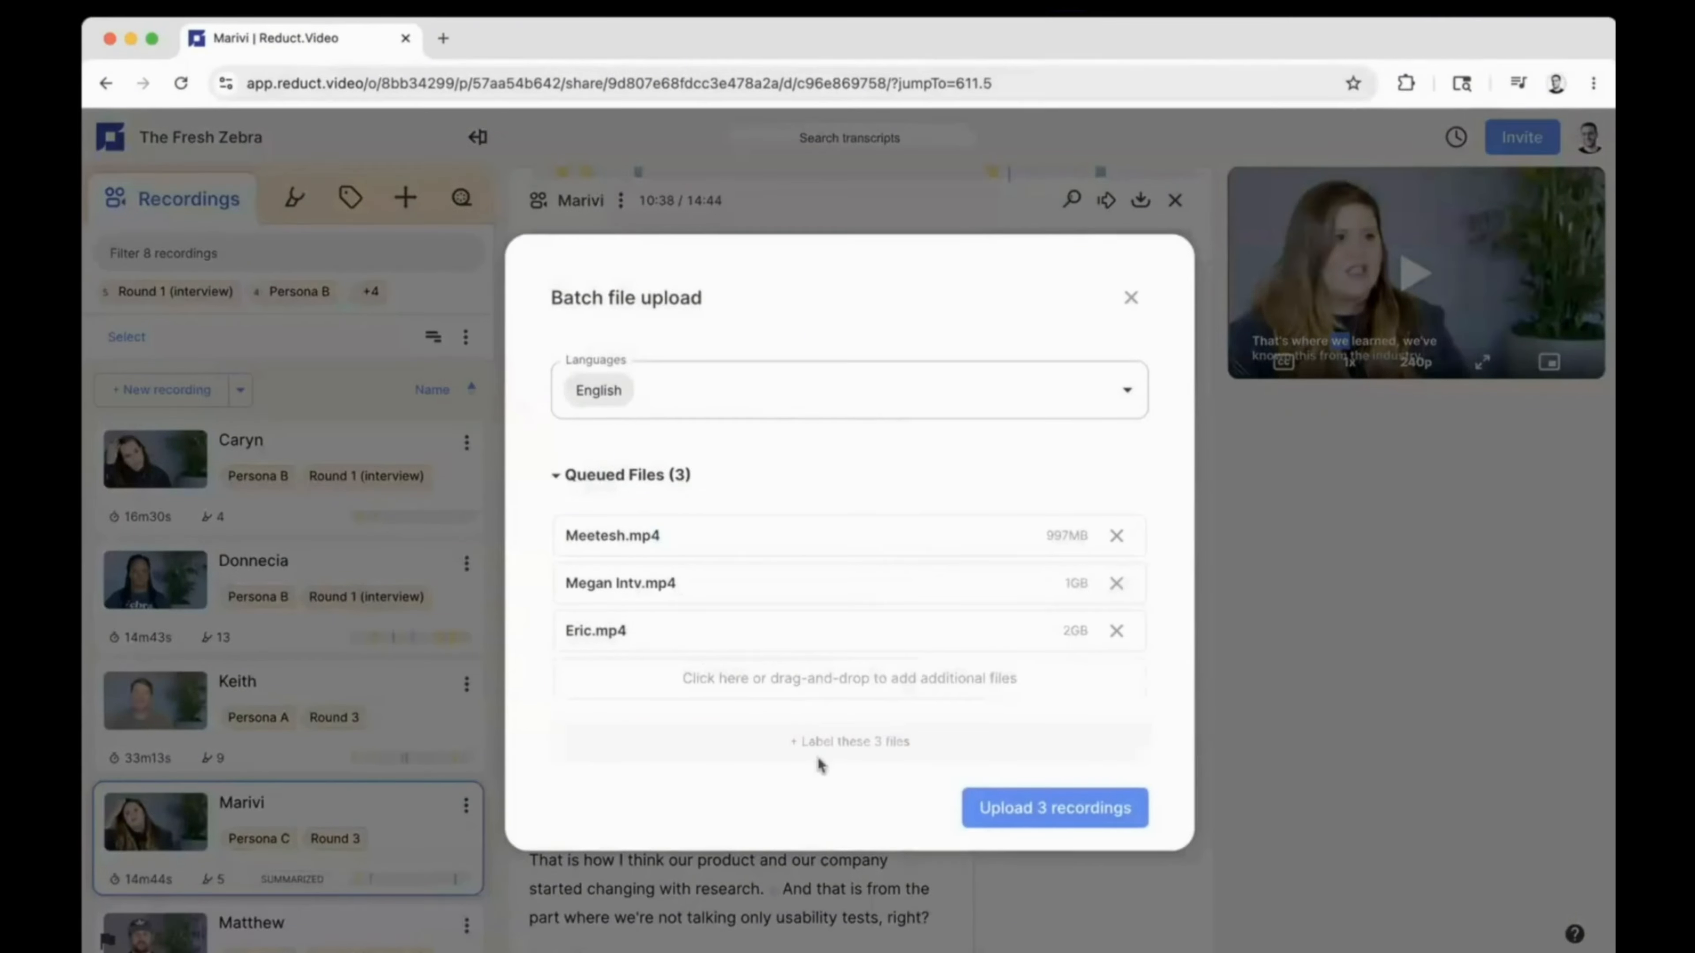
- Label the three queued video files "Round 3" and upload them as English recordings
click(826, 742)
text(Rou)
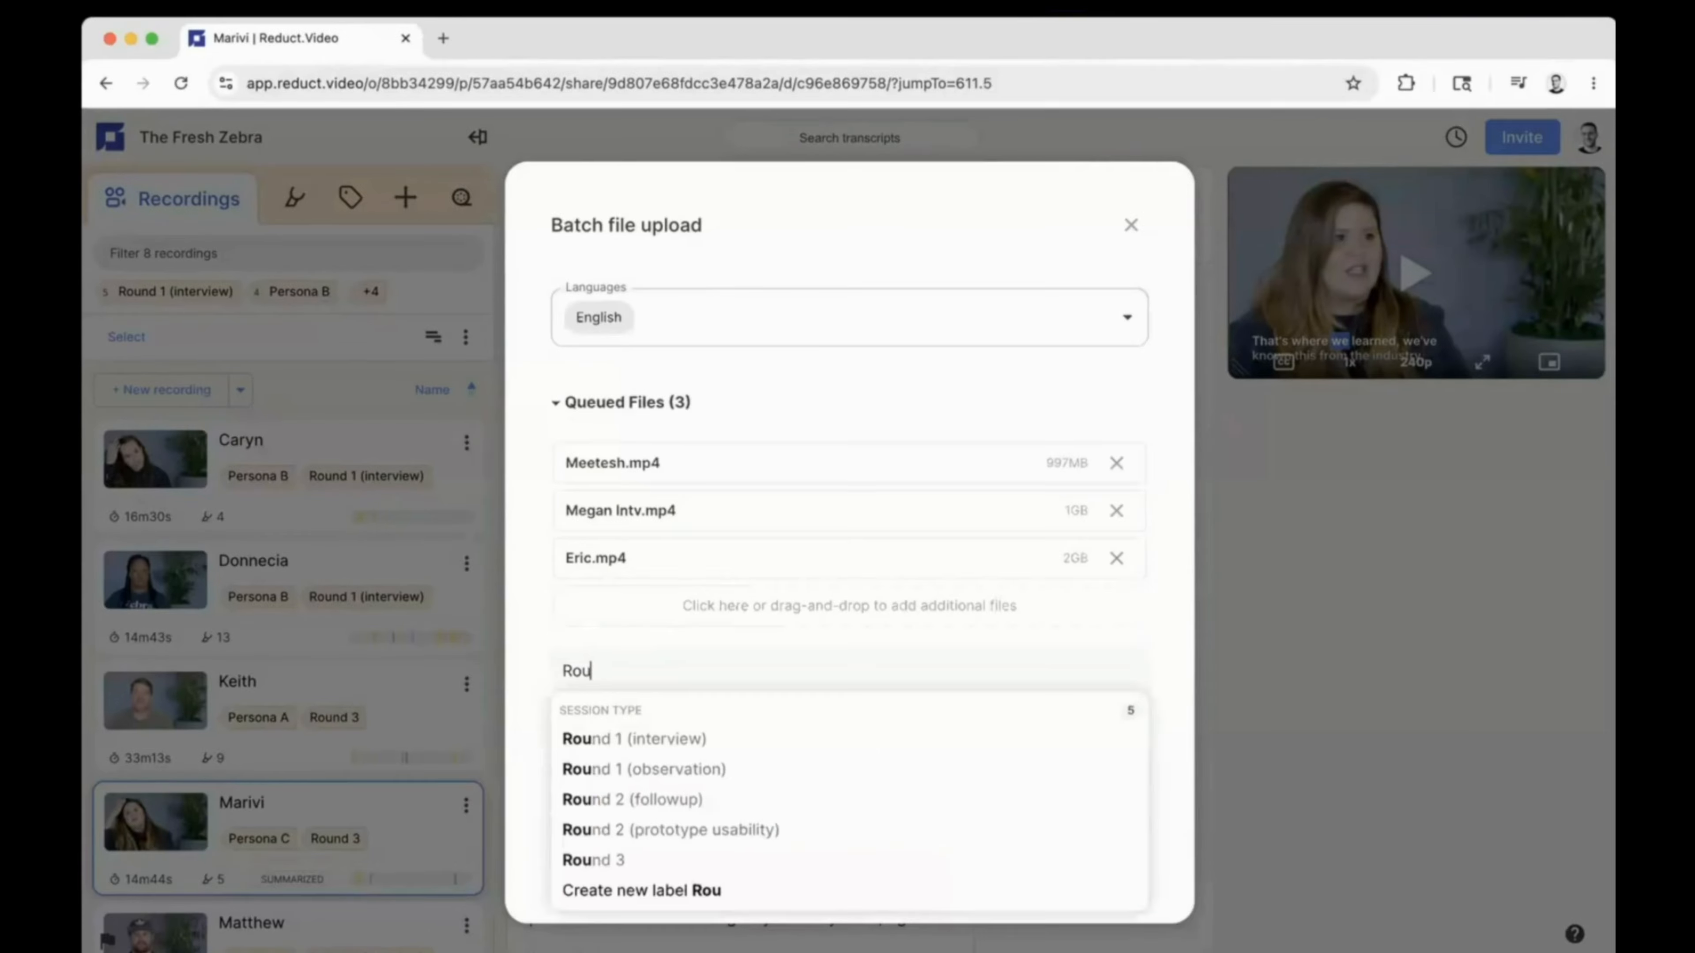
text(nd 3)
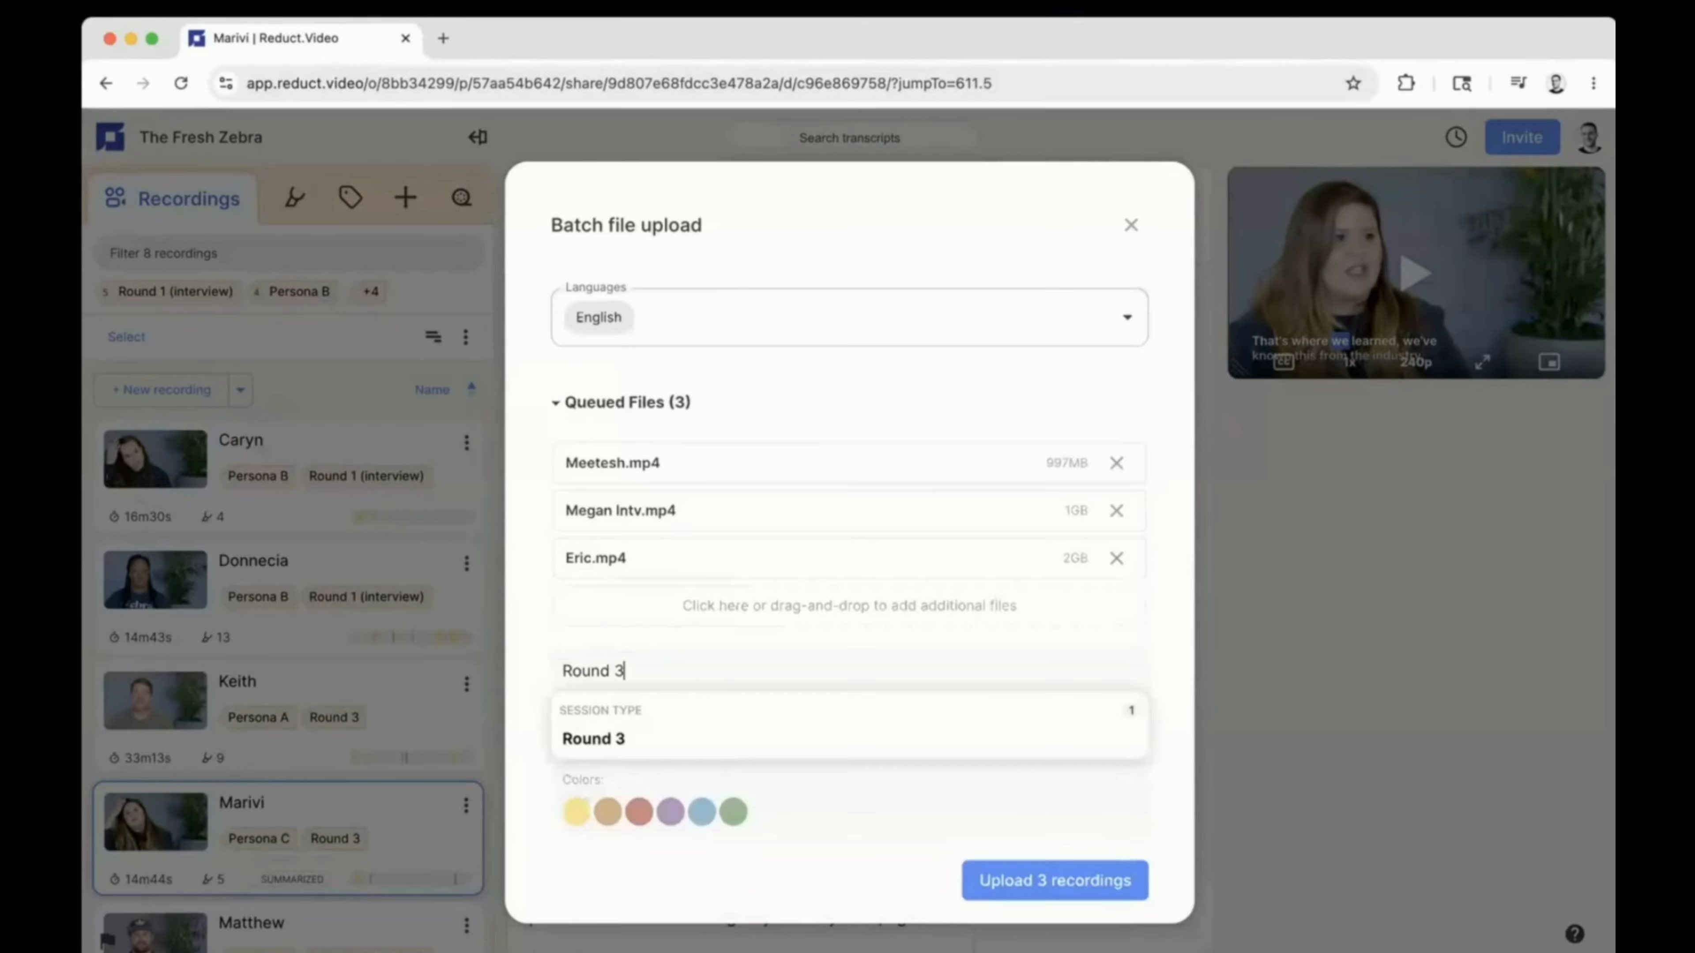
click(606, 749)
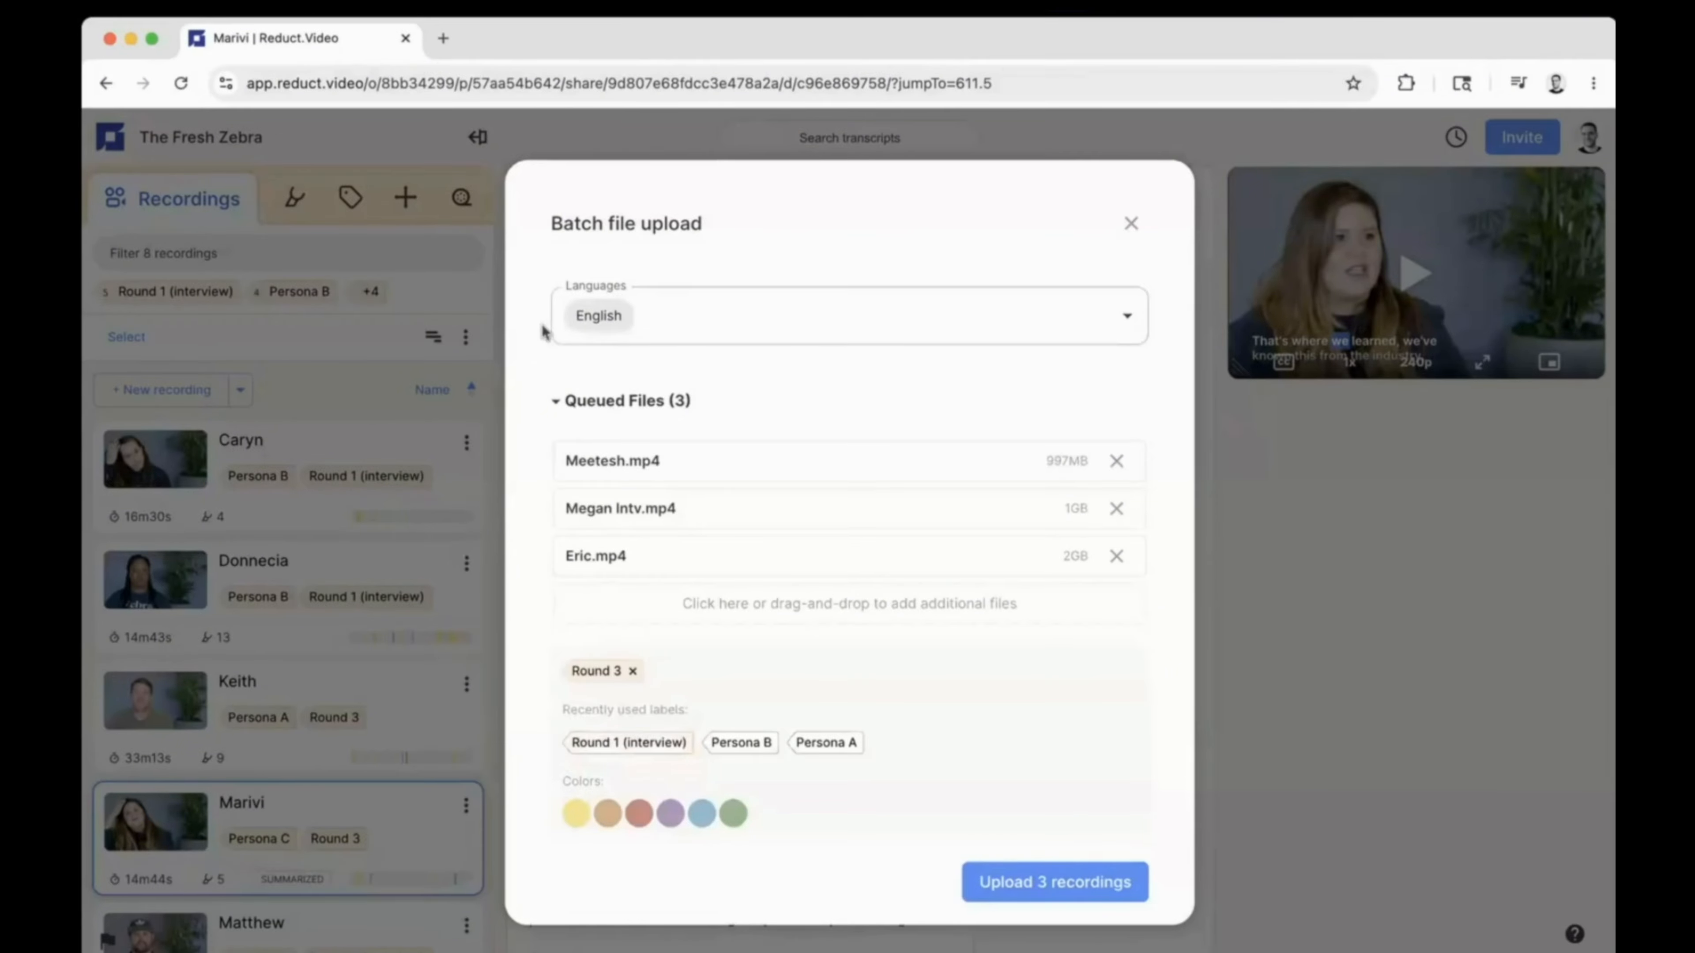
click(1053, 893)
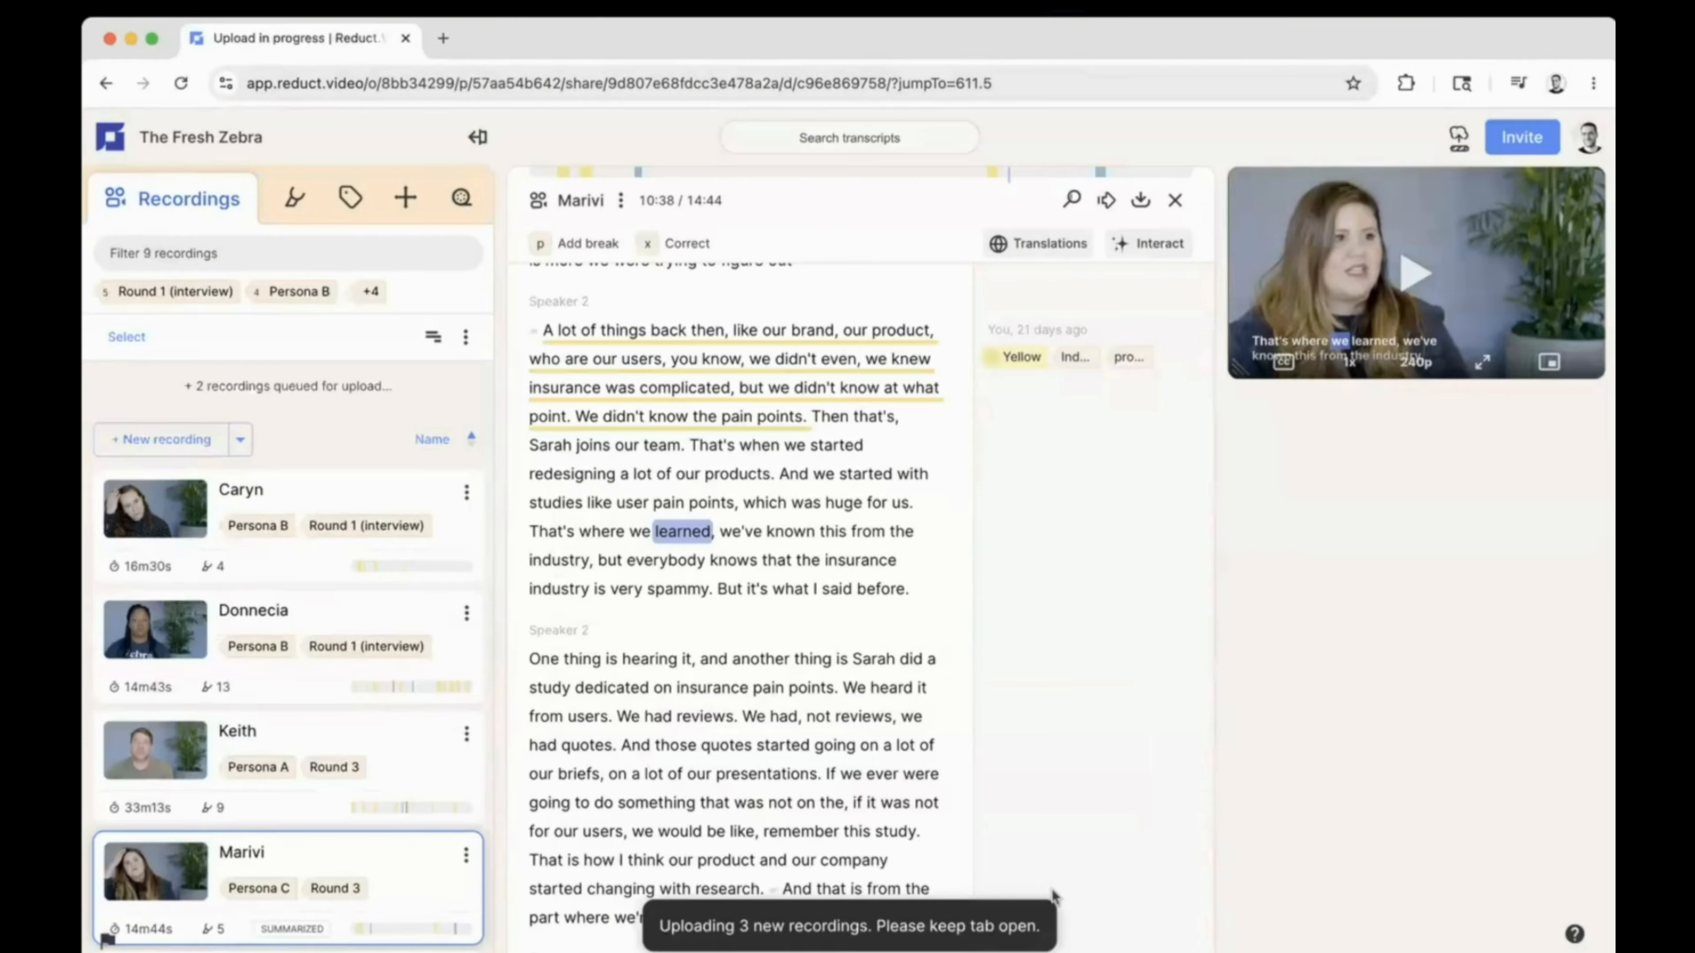
- Add the "Round 3" label to the 33-minute Persona A recording
click(1458, 137)
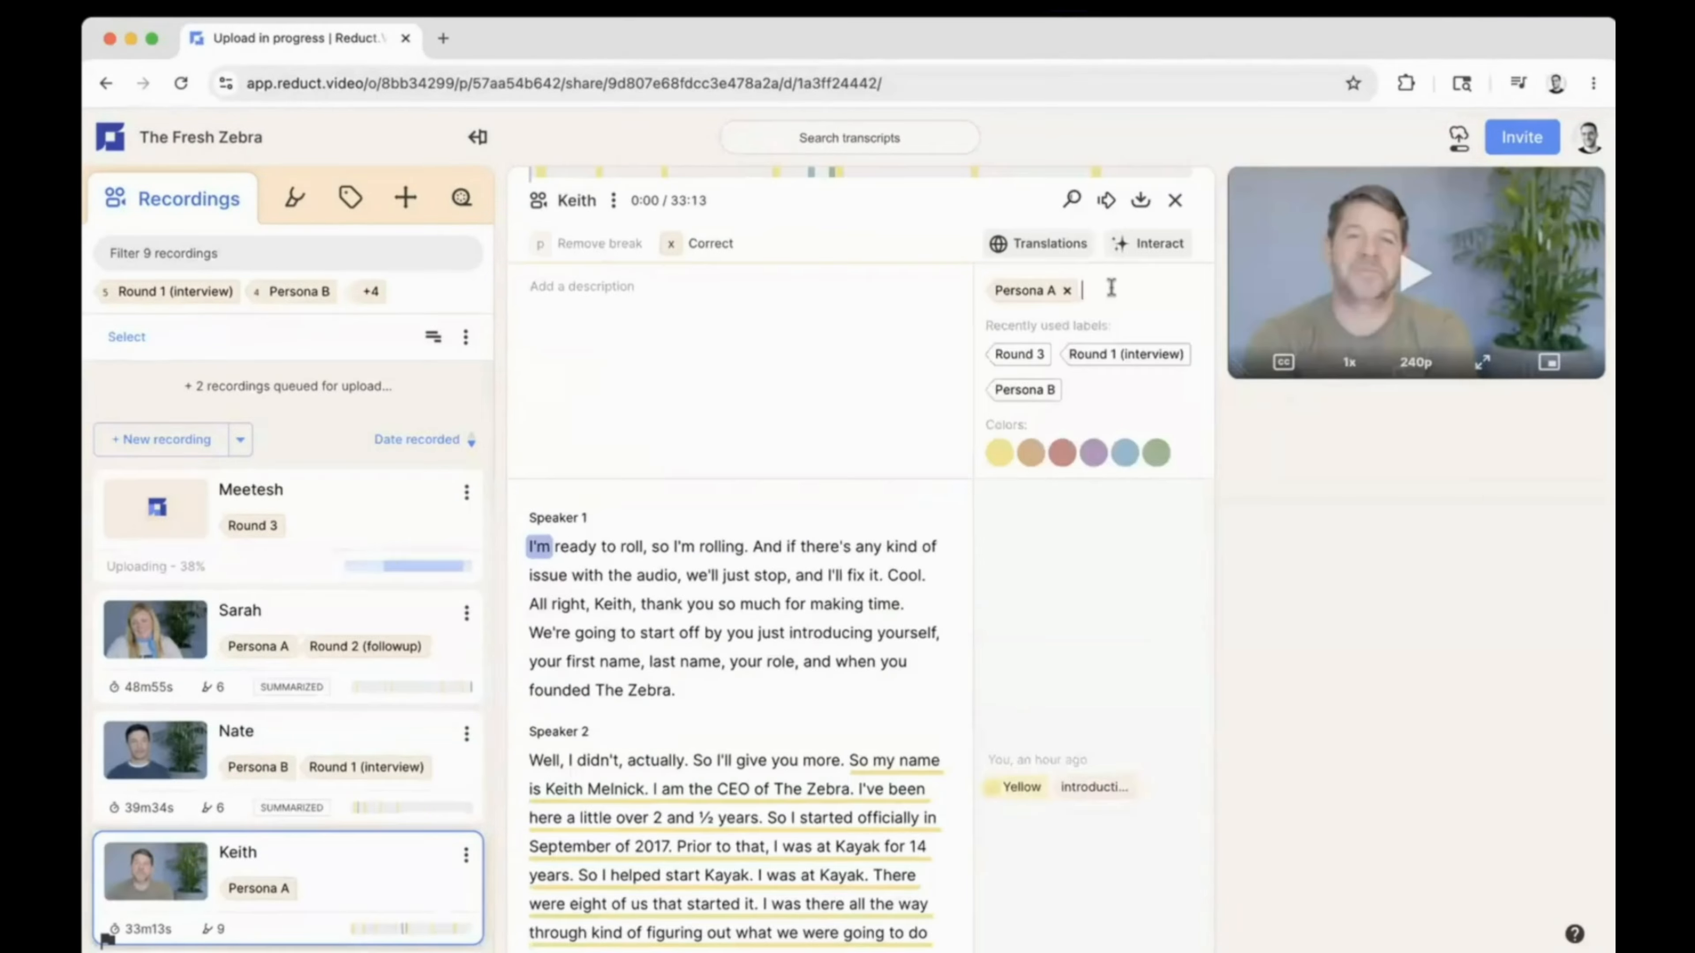
text(Round)
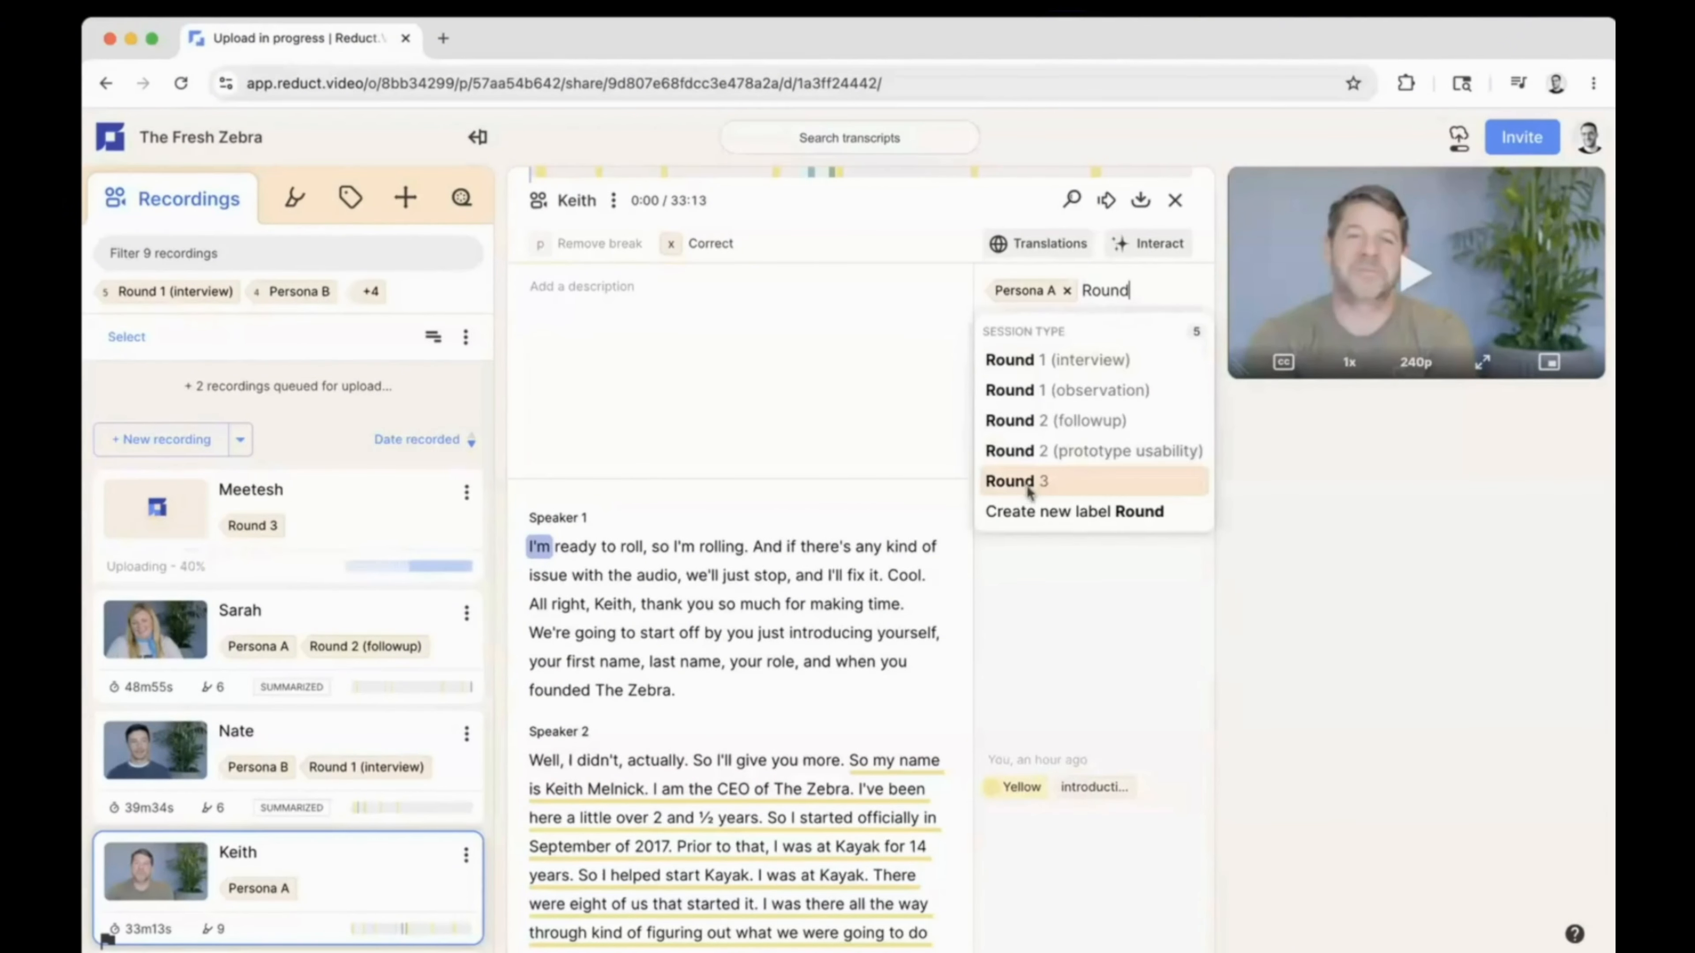
click(1030, 482)
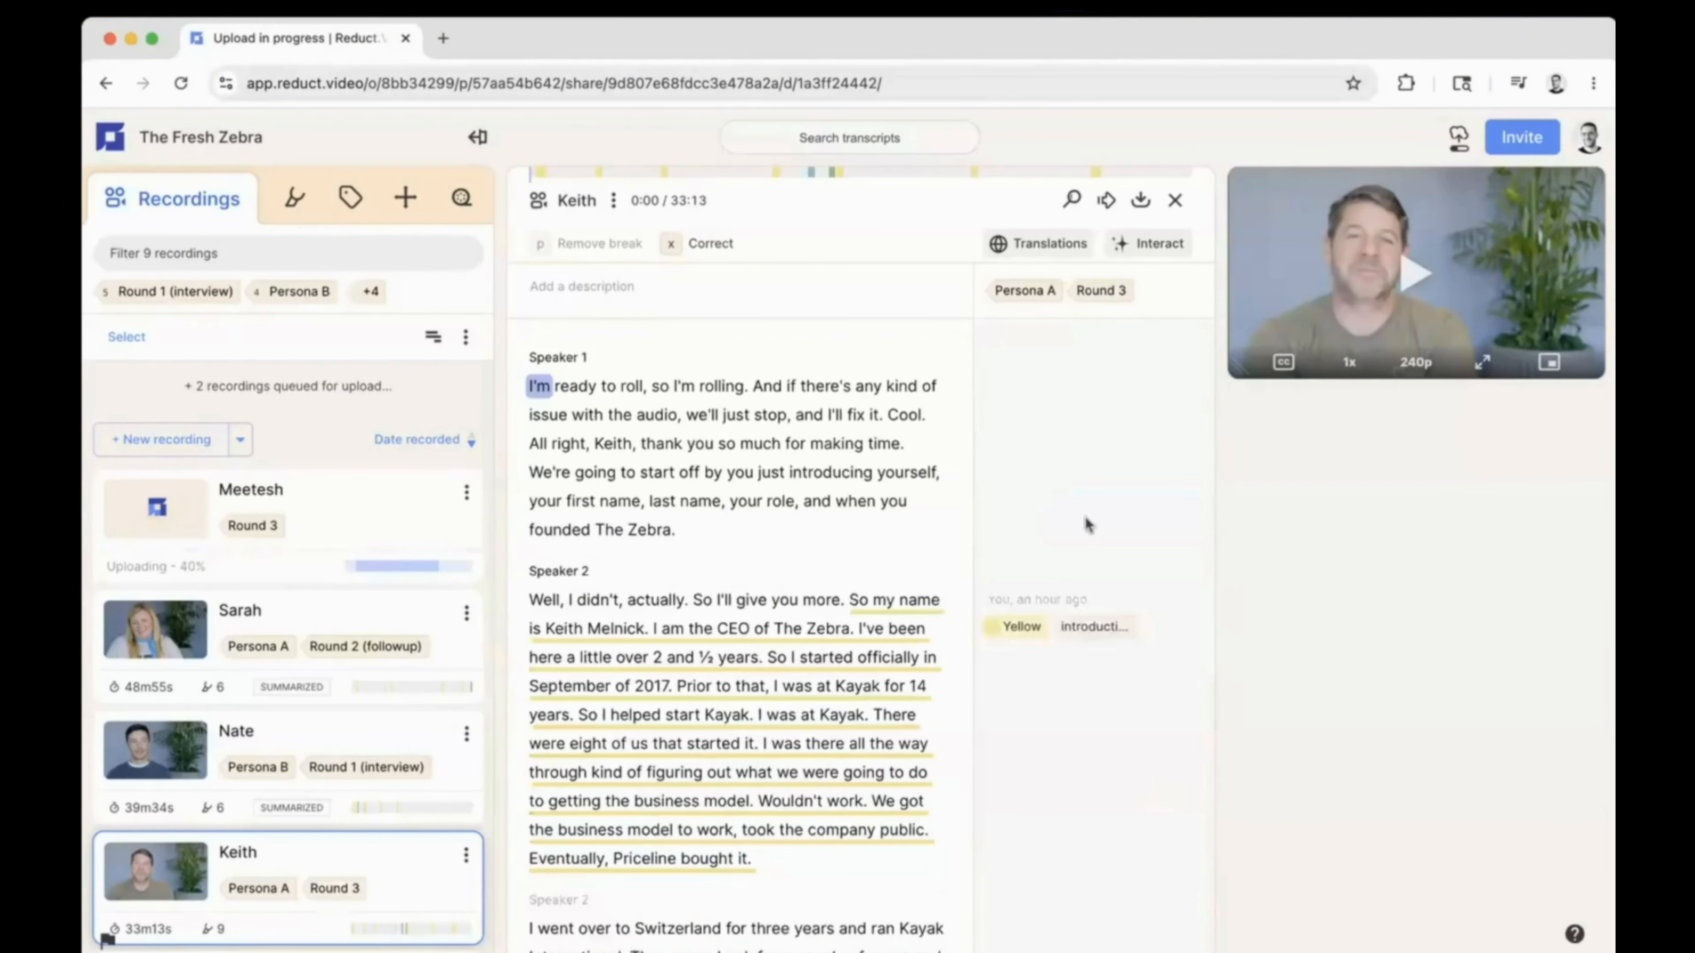
click(780, 454)
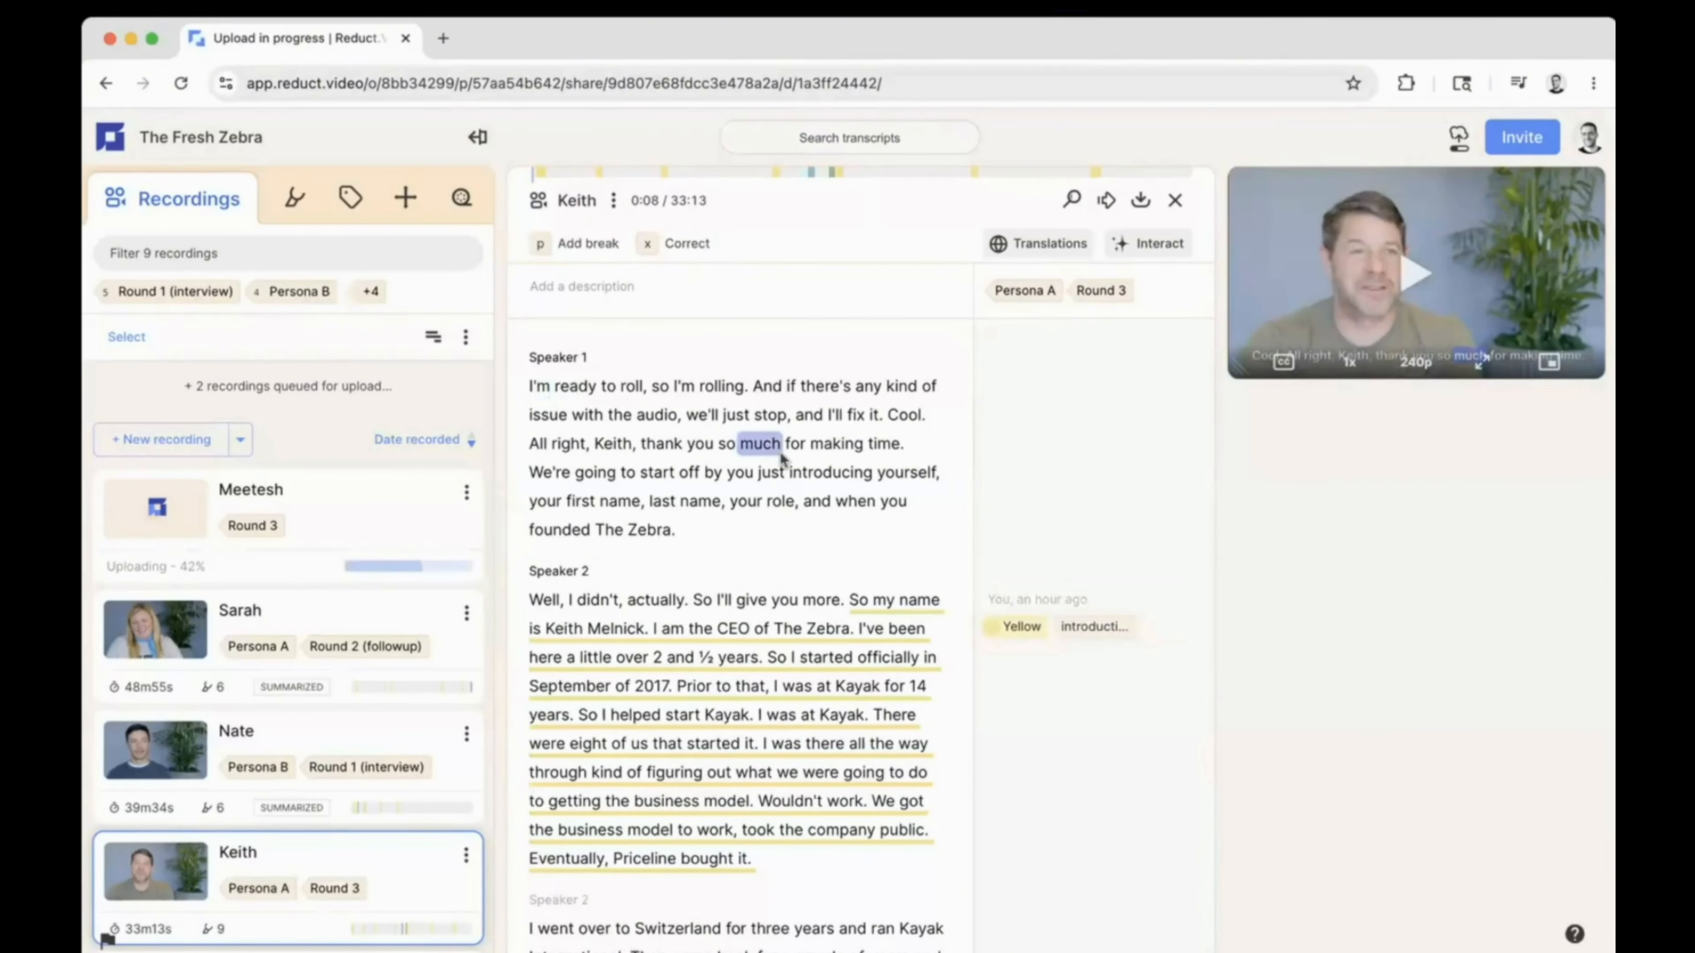
- Open the 16m30s Persona B, Round 1 (interview) recording and skim the opening part of its transcript
click(167, 293)
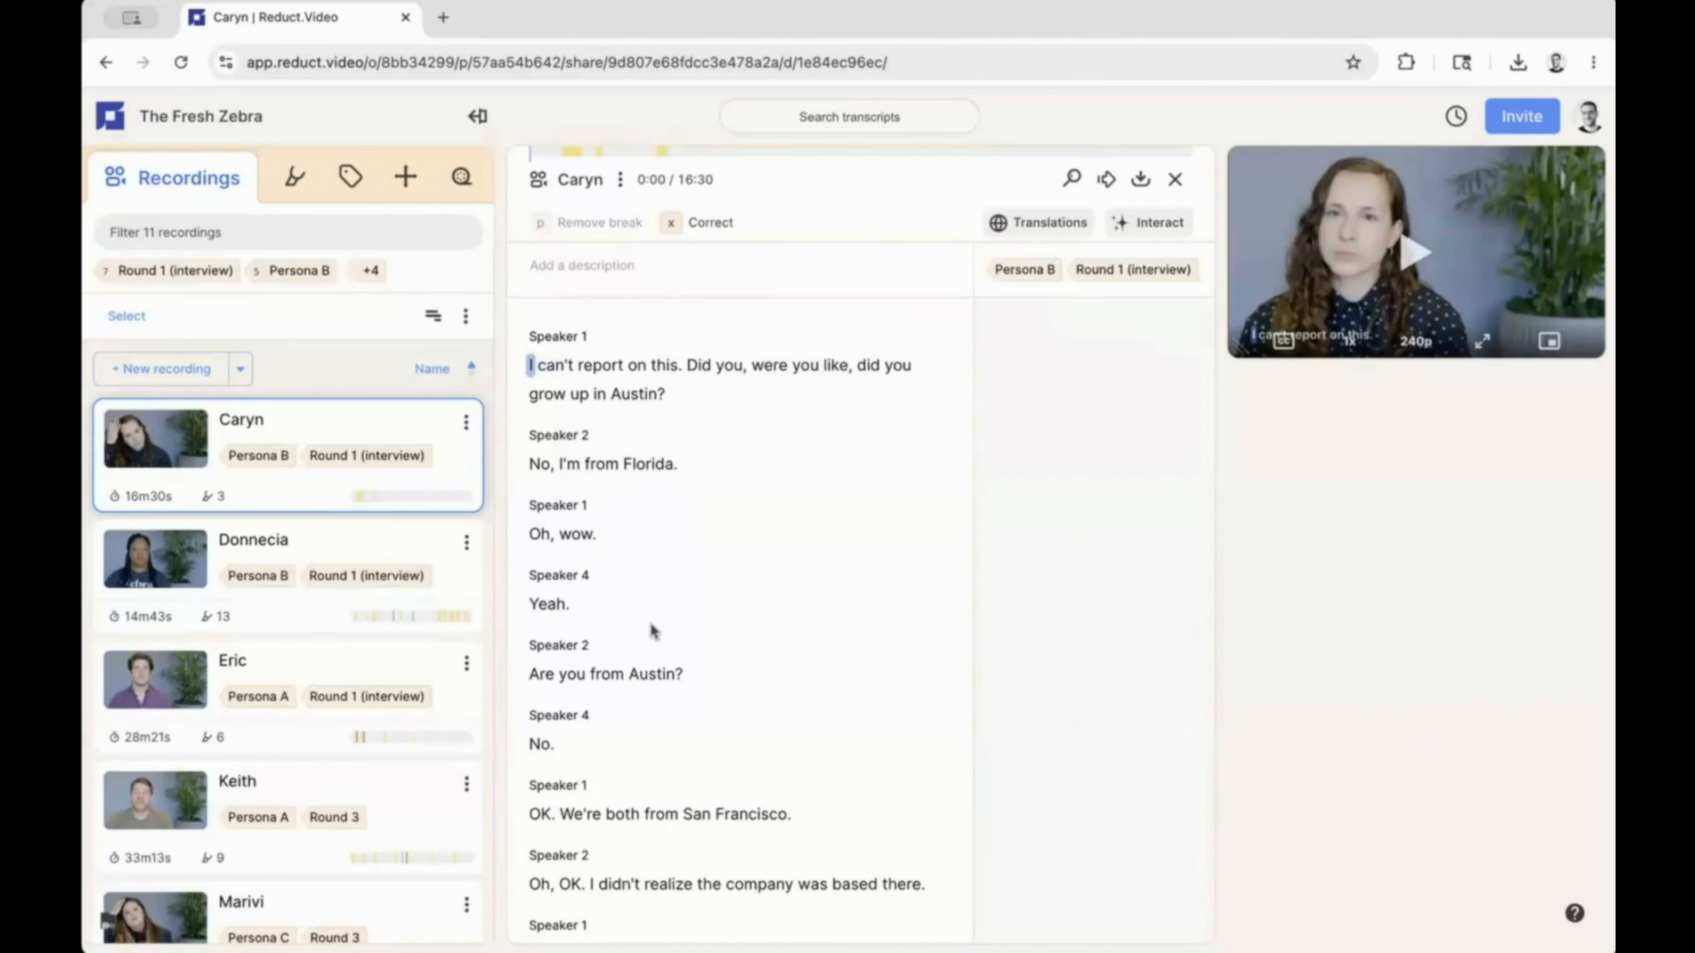
scroll(653, 631, down, 15)
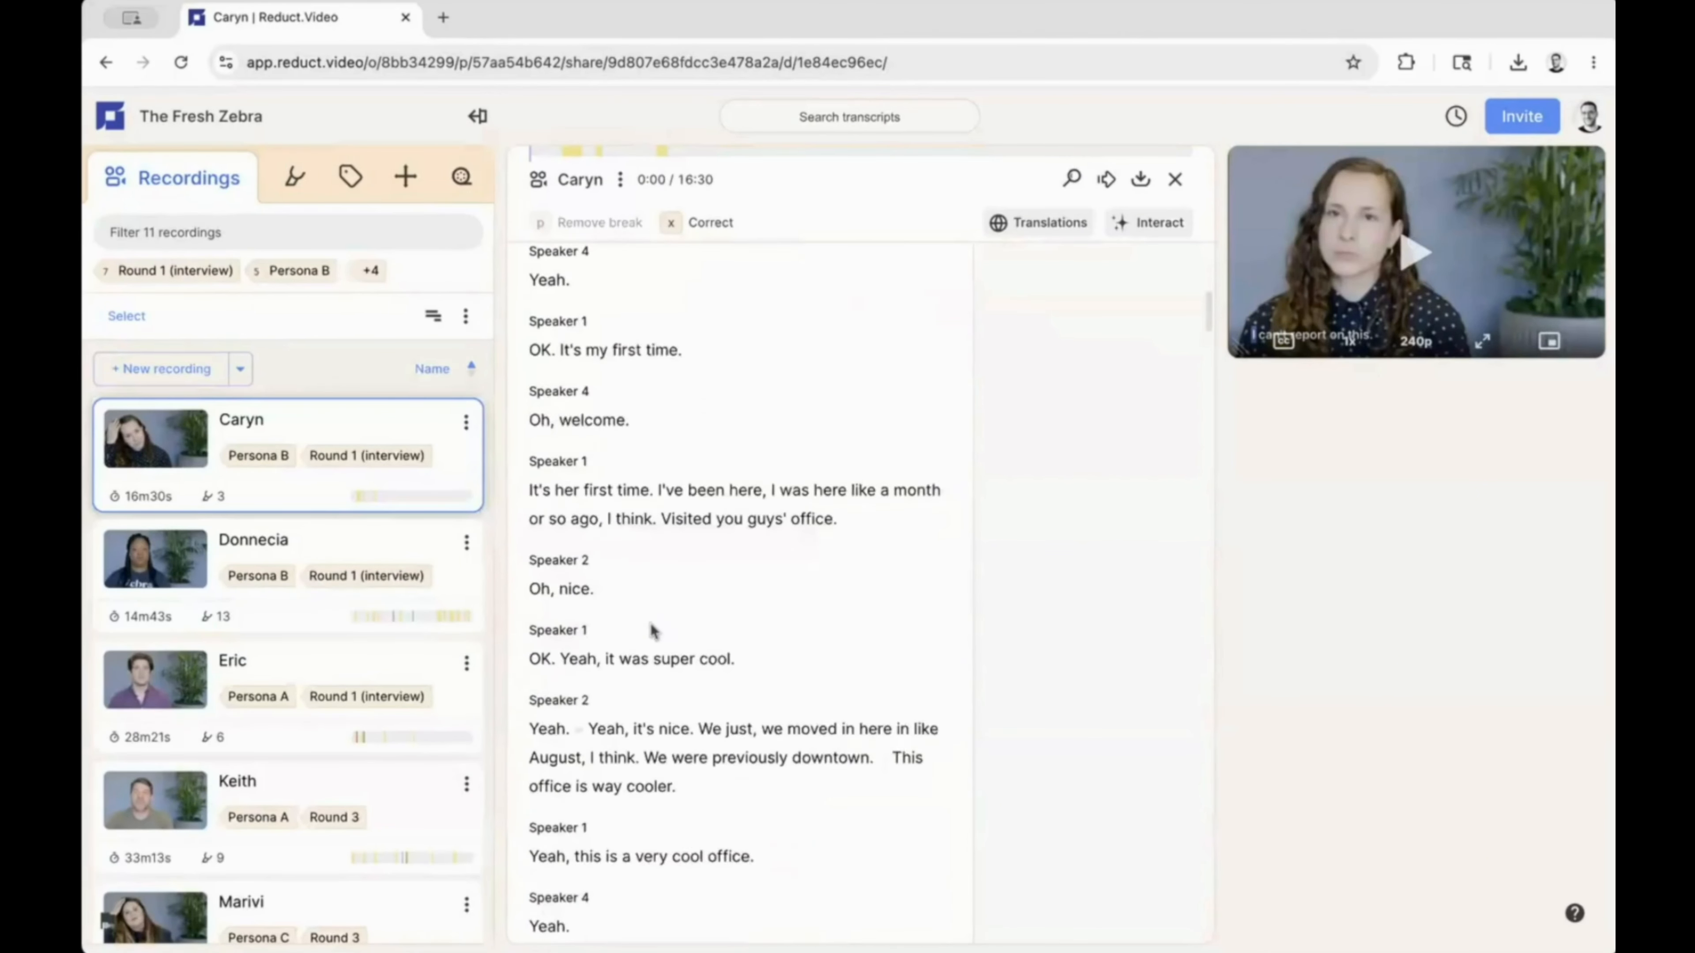
scroll(653, 631, down, 10)
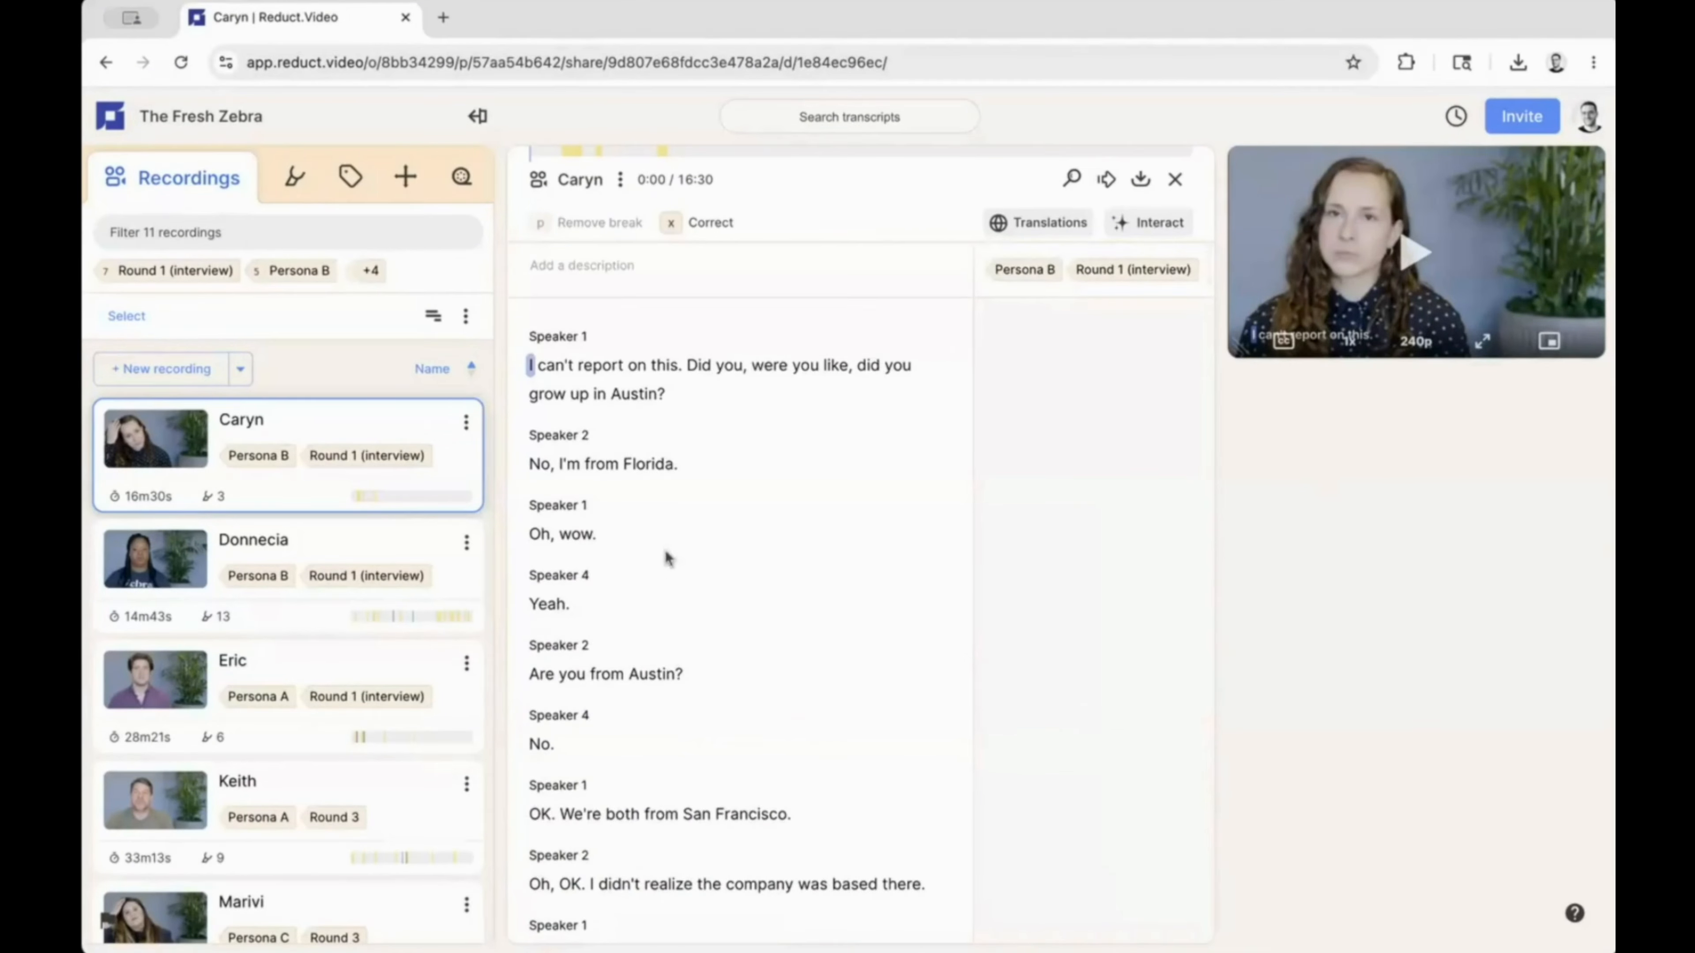
scroll(673, 394, down, 3)
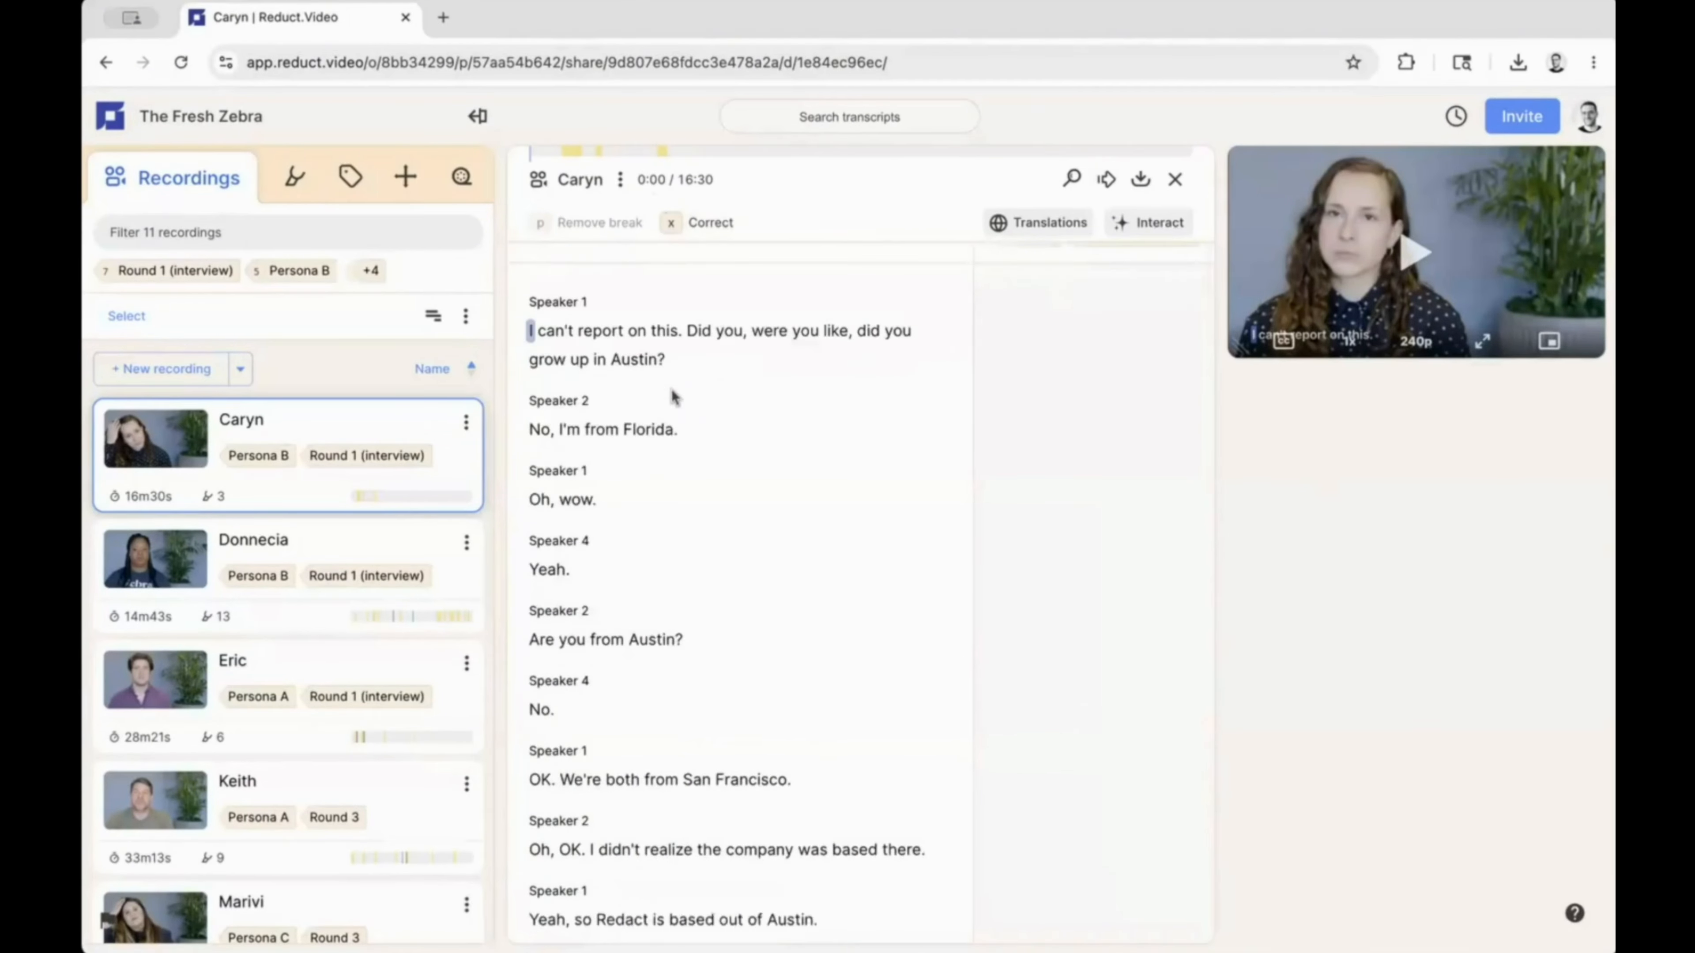
click(602, 532)
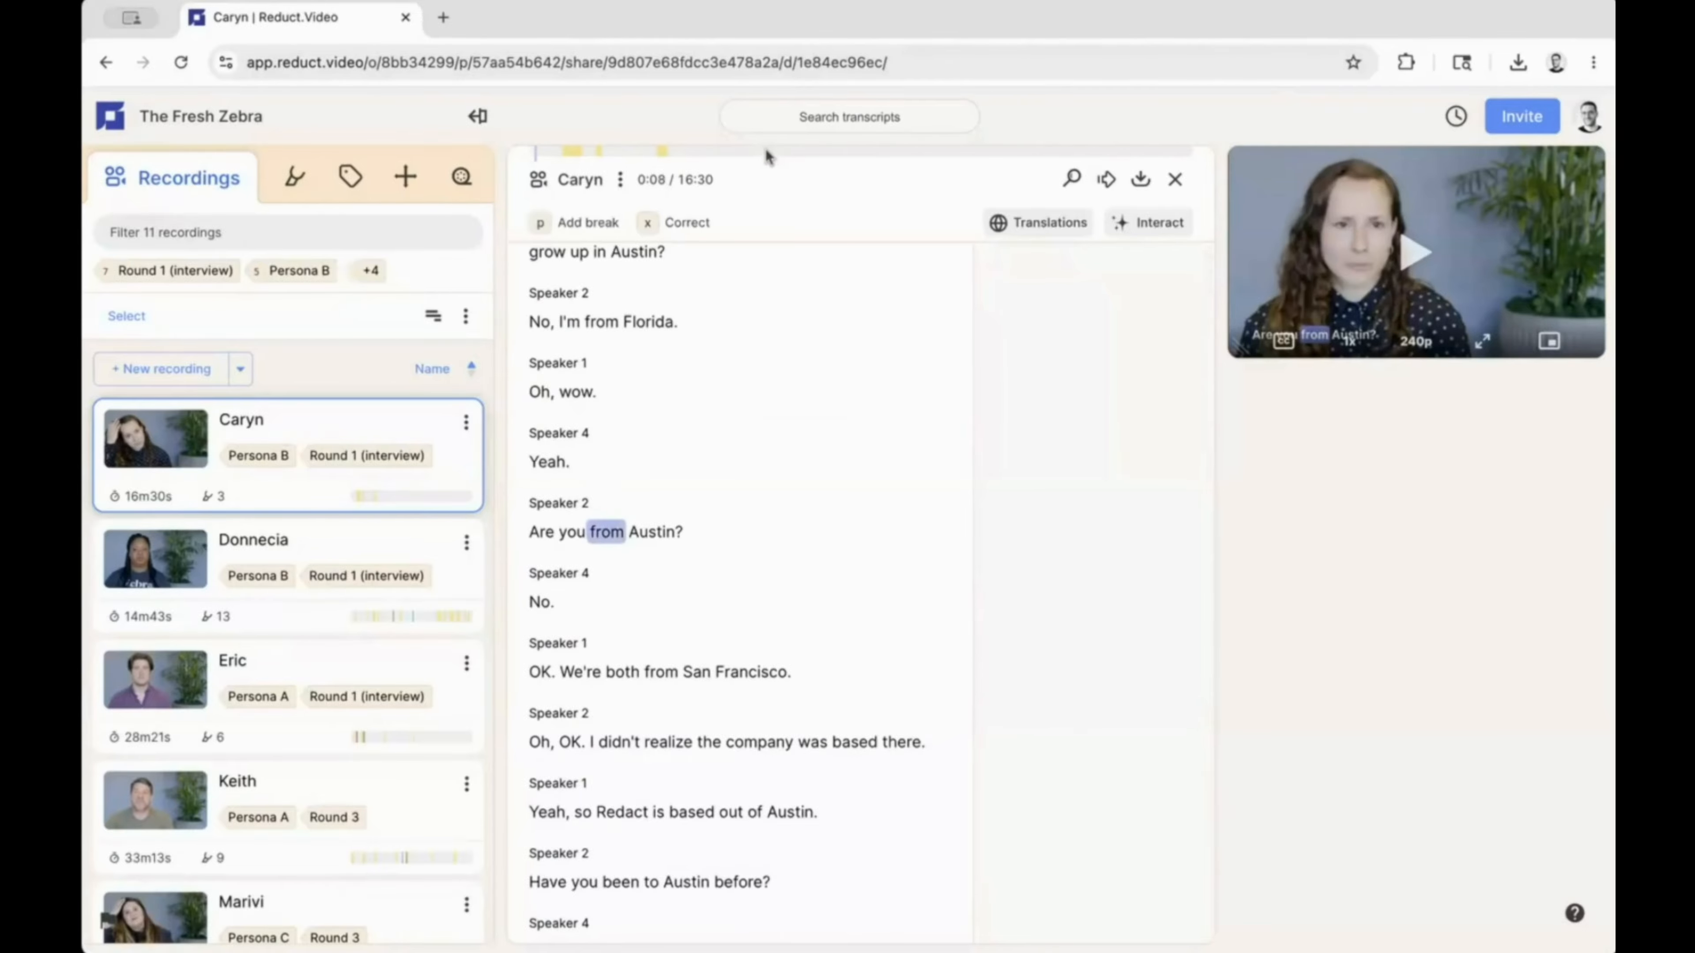
- Move to the middle of the recording and play it from the passage starting "And so watching people try"
drag(768, 151, 838, 154)
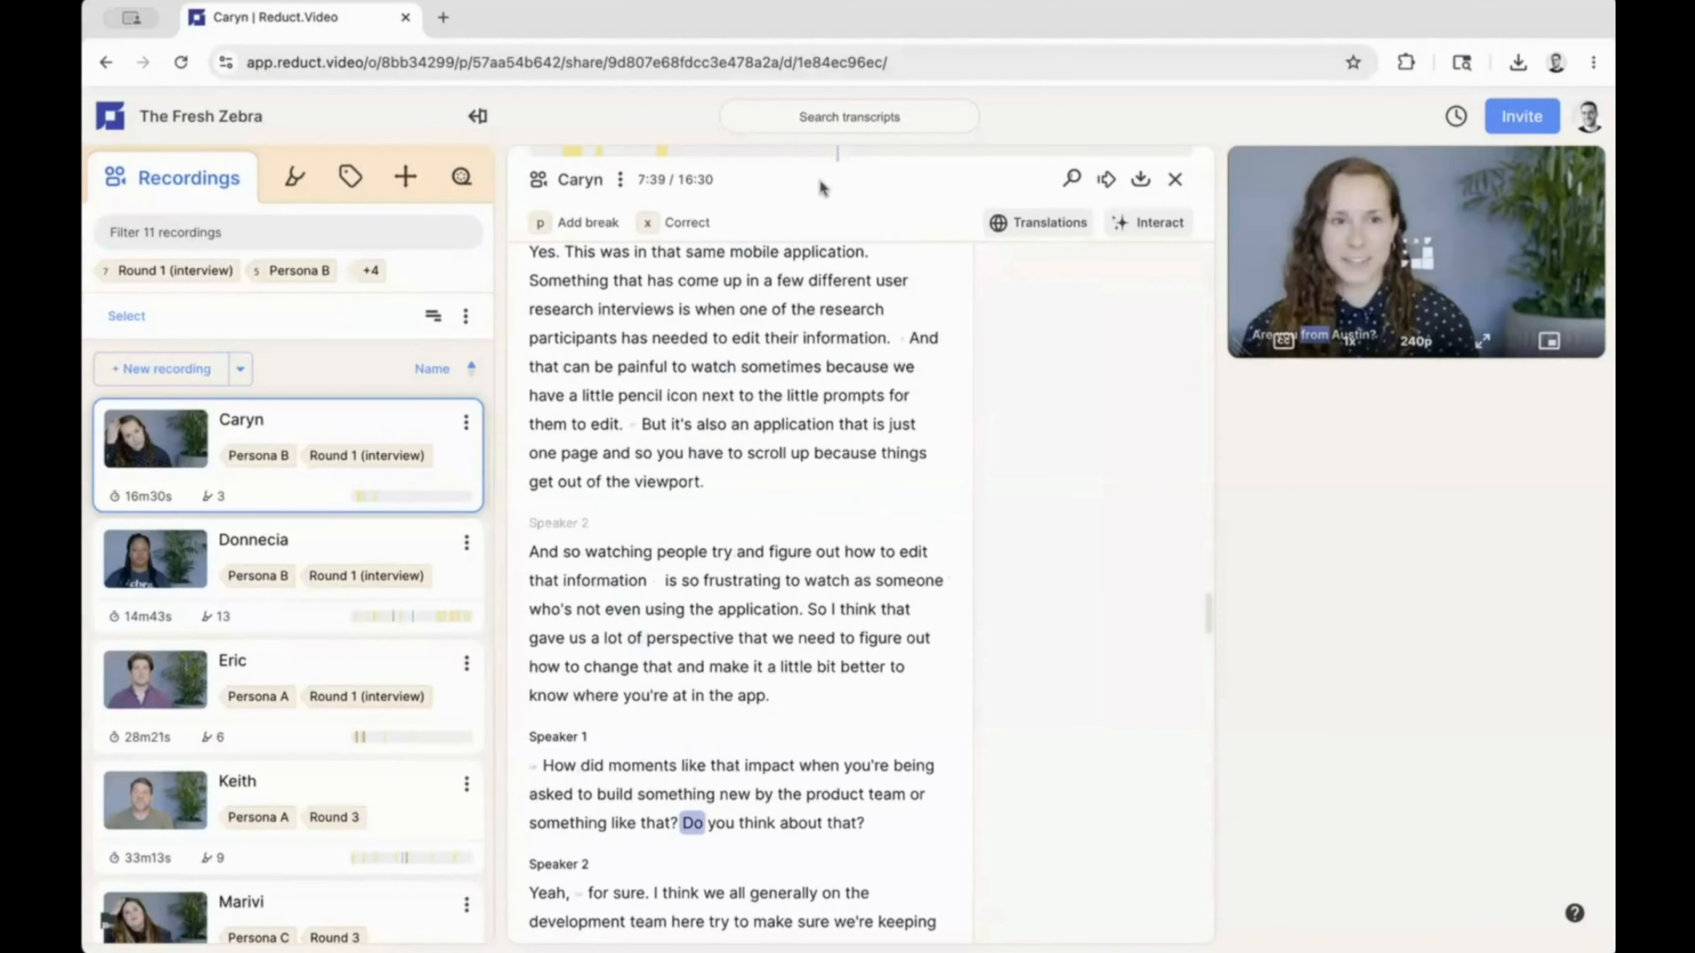
scroll(756, 630, down, 4)
click(538, 317)
key(space)
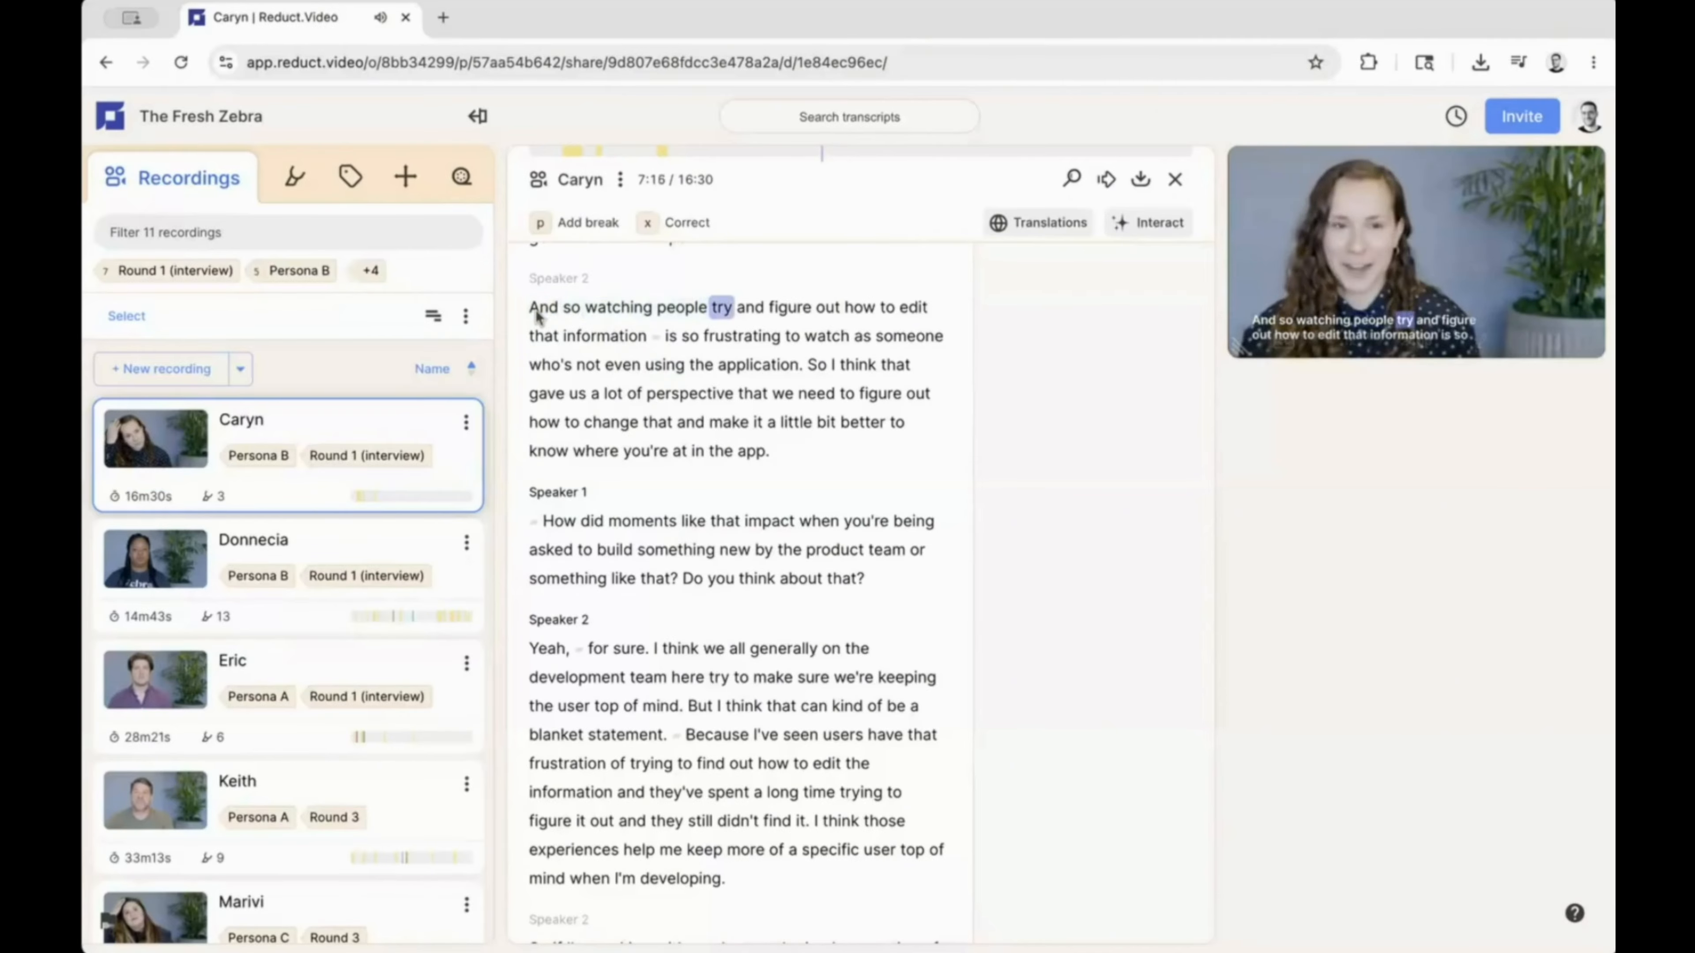
- Close the transcript, search all of the project's recordings for "insurance" and open one of the matches
click(1175, 178)
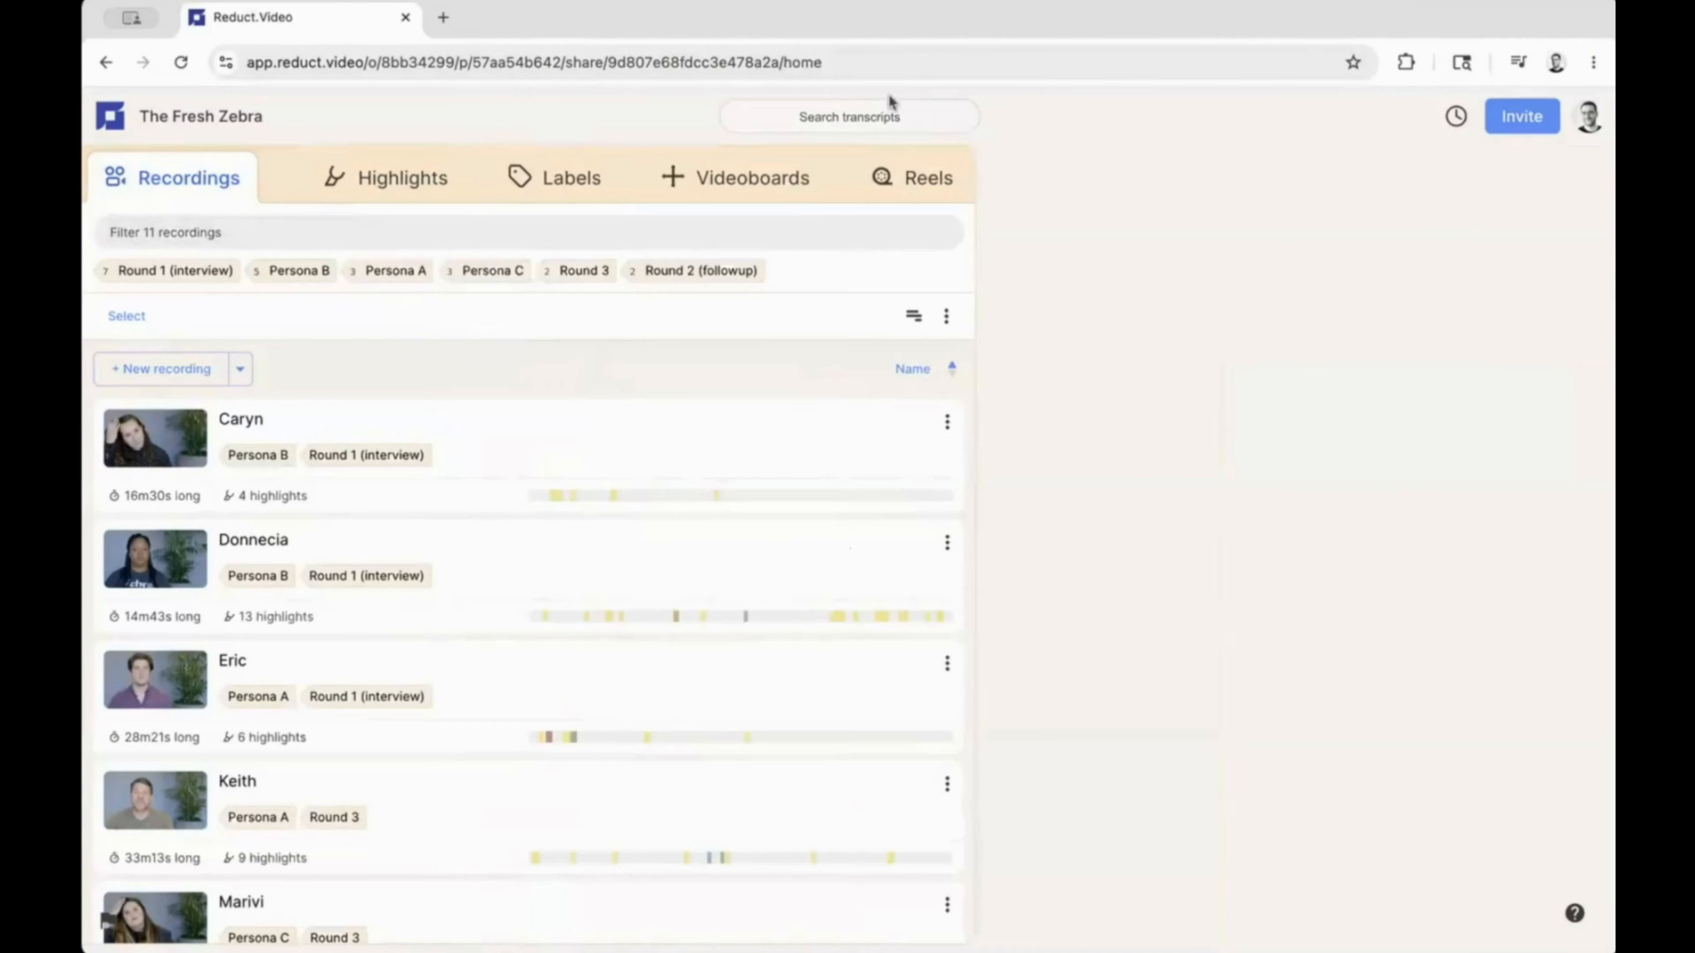
click(873, 116)
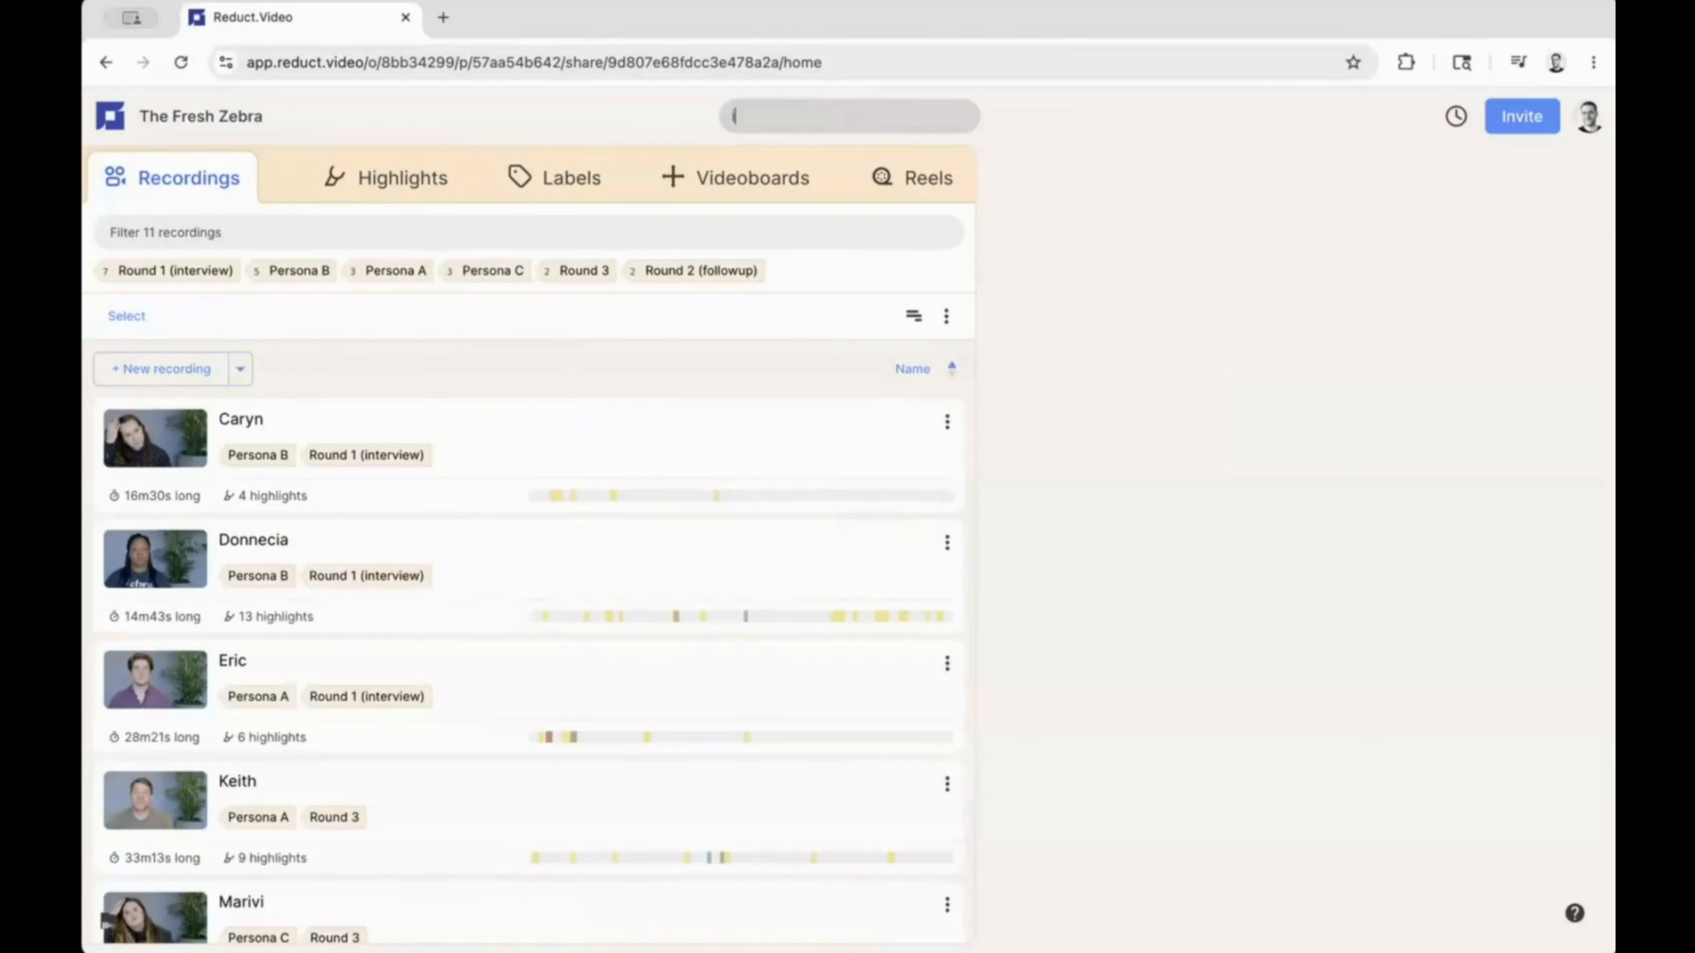
key(Return)
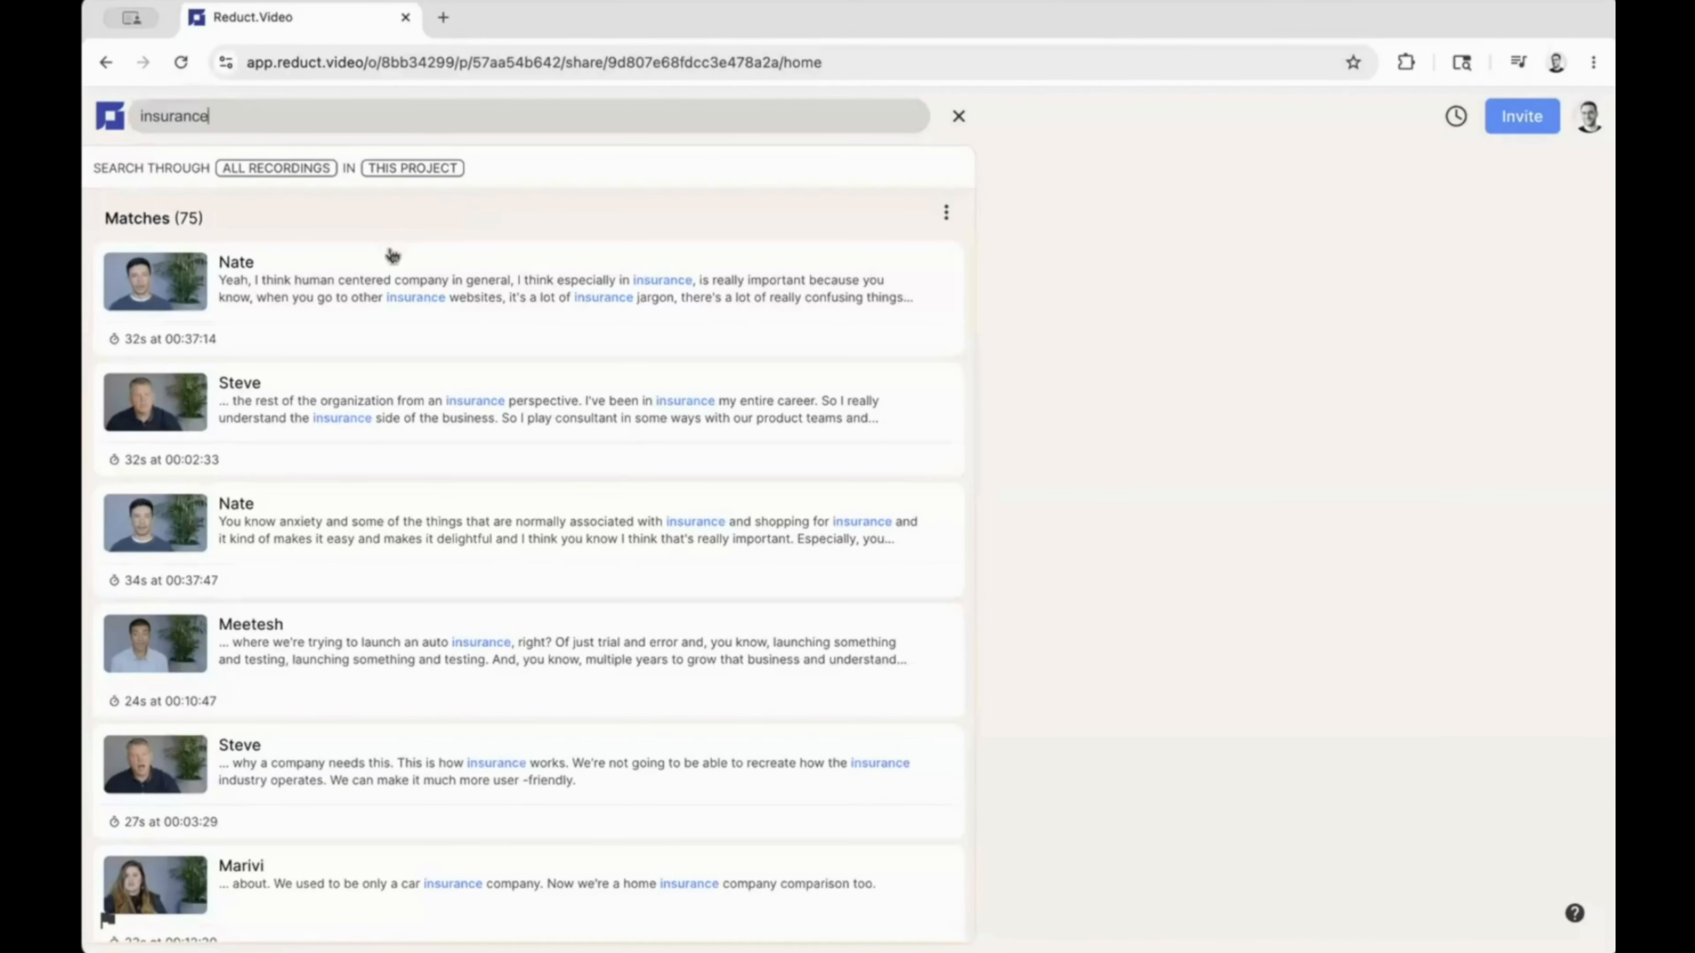
click(467, 549)
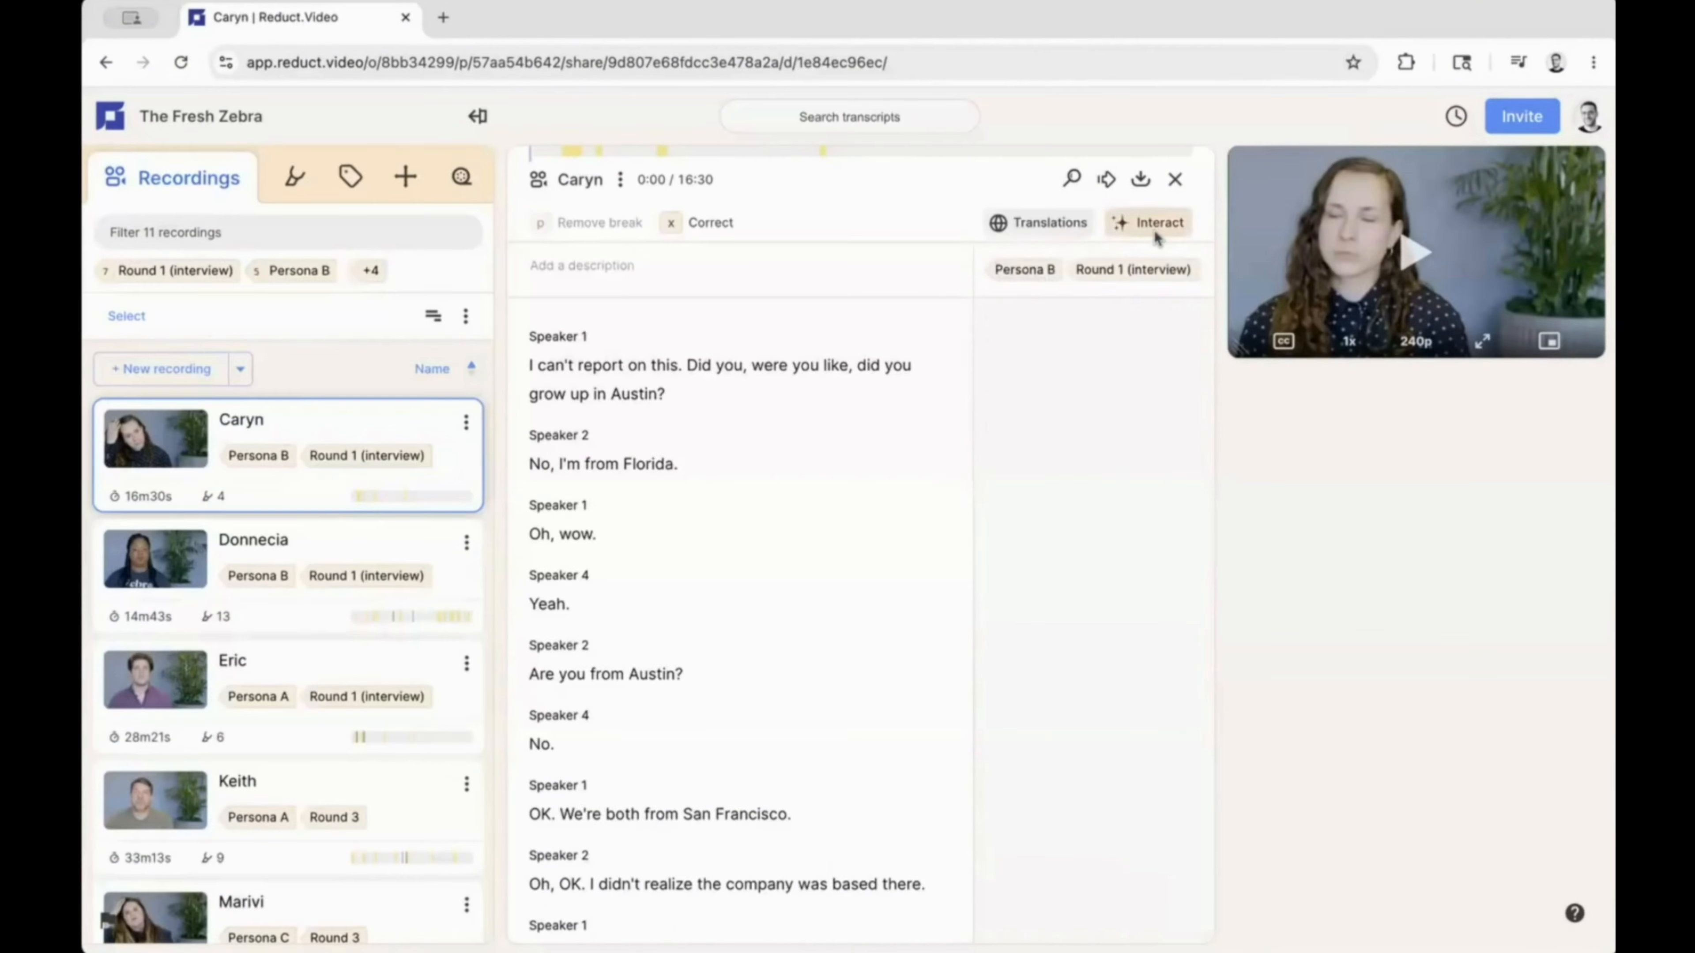
- Look through the AI question and summary template options, and view the thematic summary of the summarized Persona C, Round 3 recording
click(1151, 224)
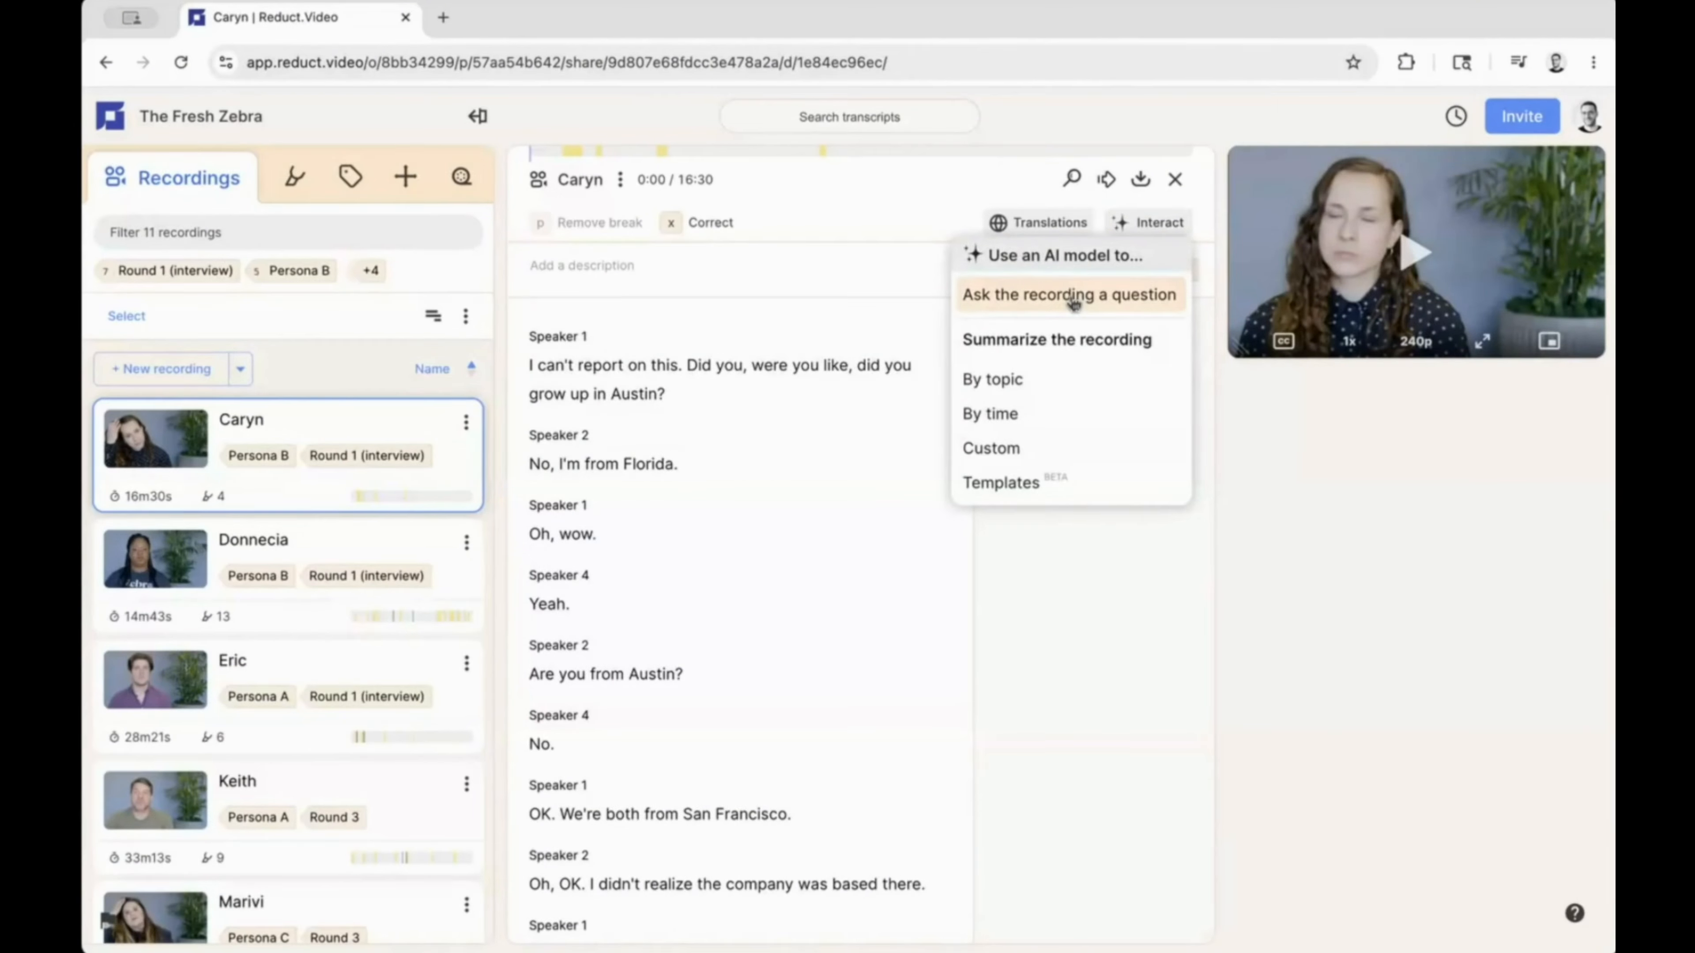
click(1074, 304)
click(1151, 223)
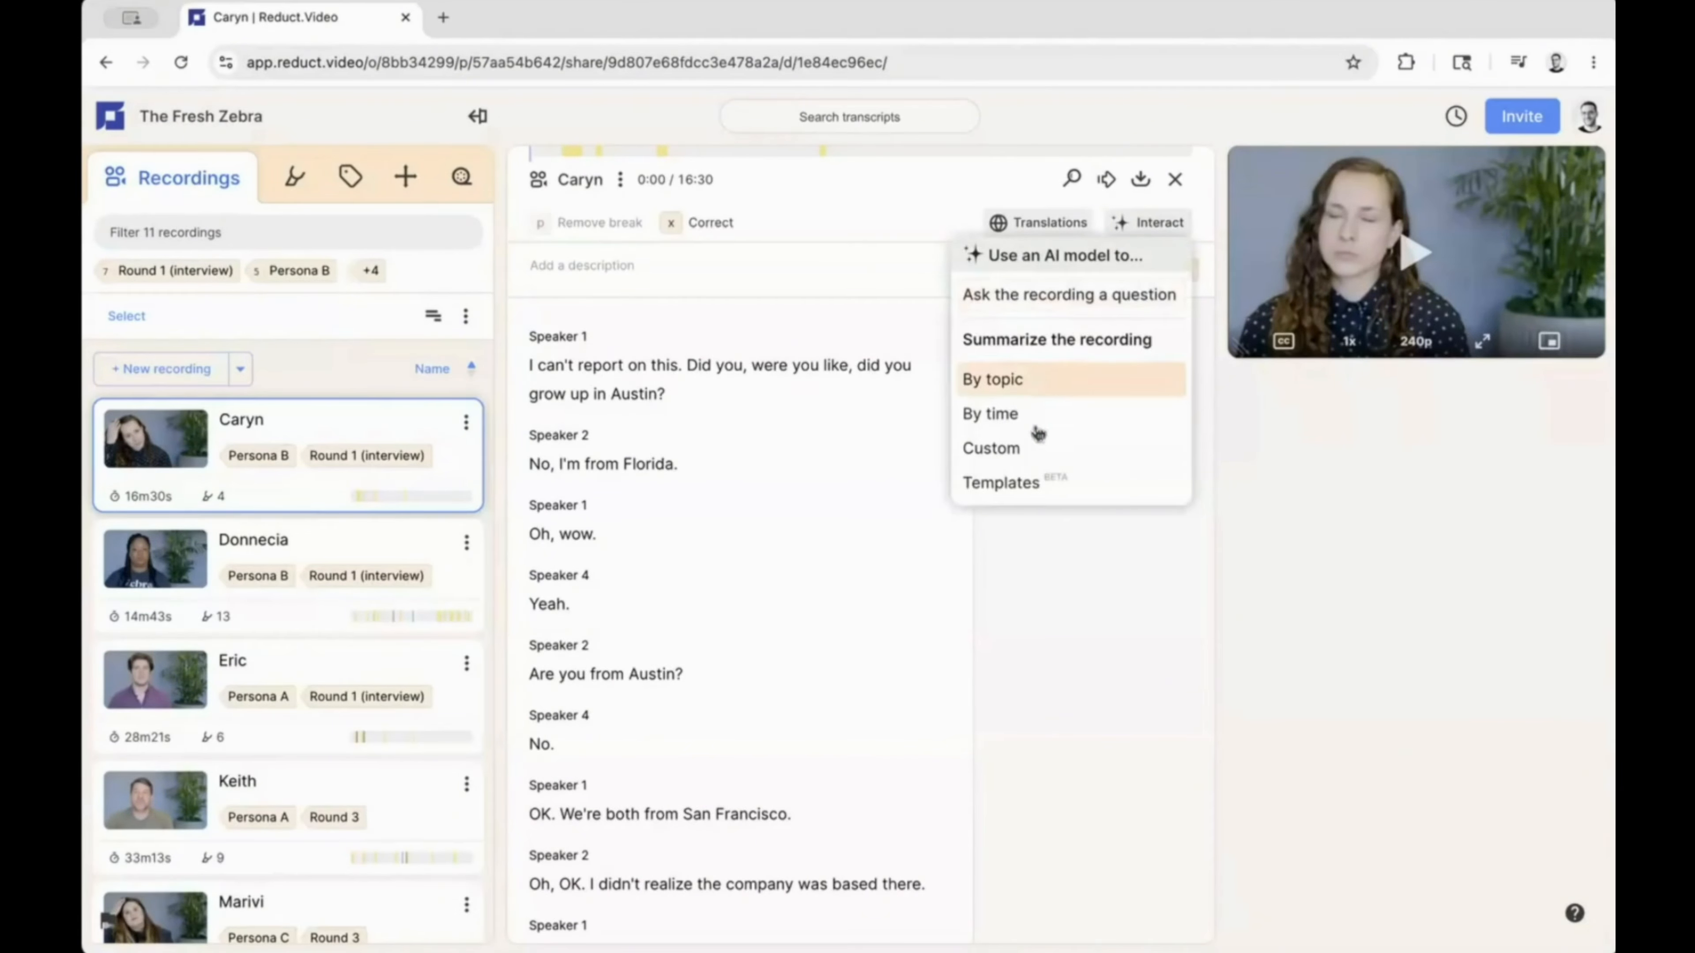
click(1081, 483)
click(1131, 538)
click(920, 634)
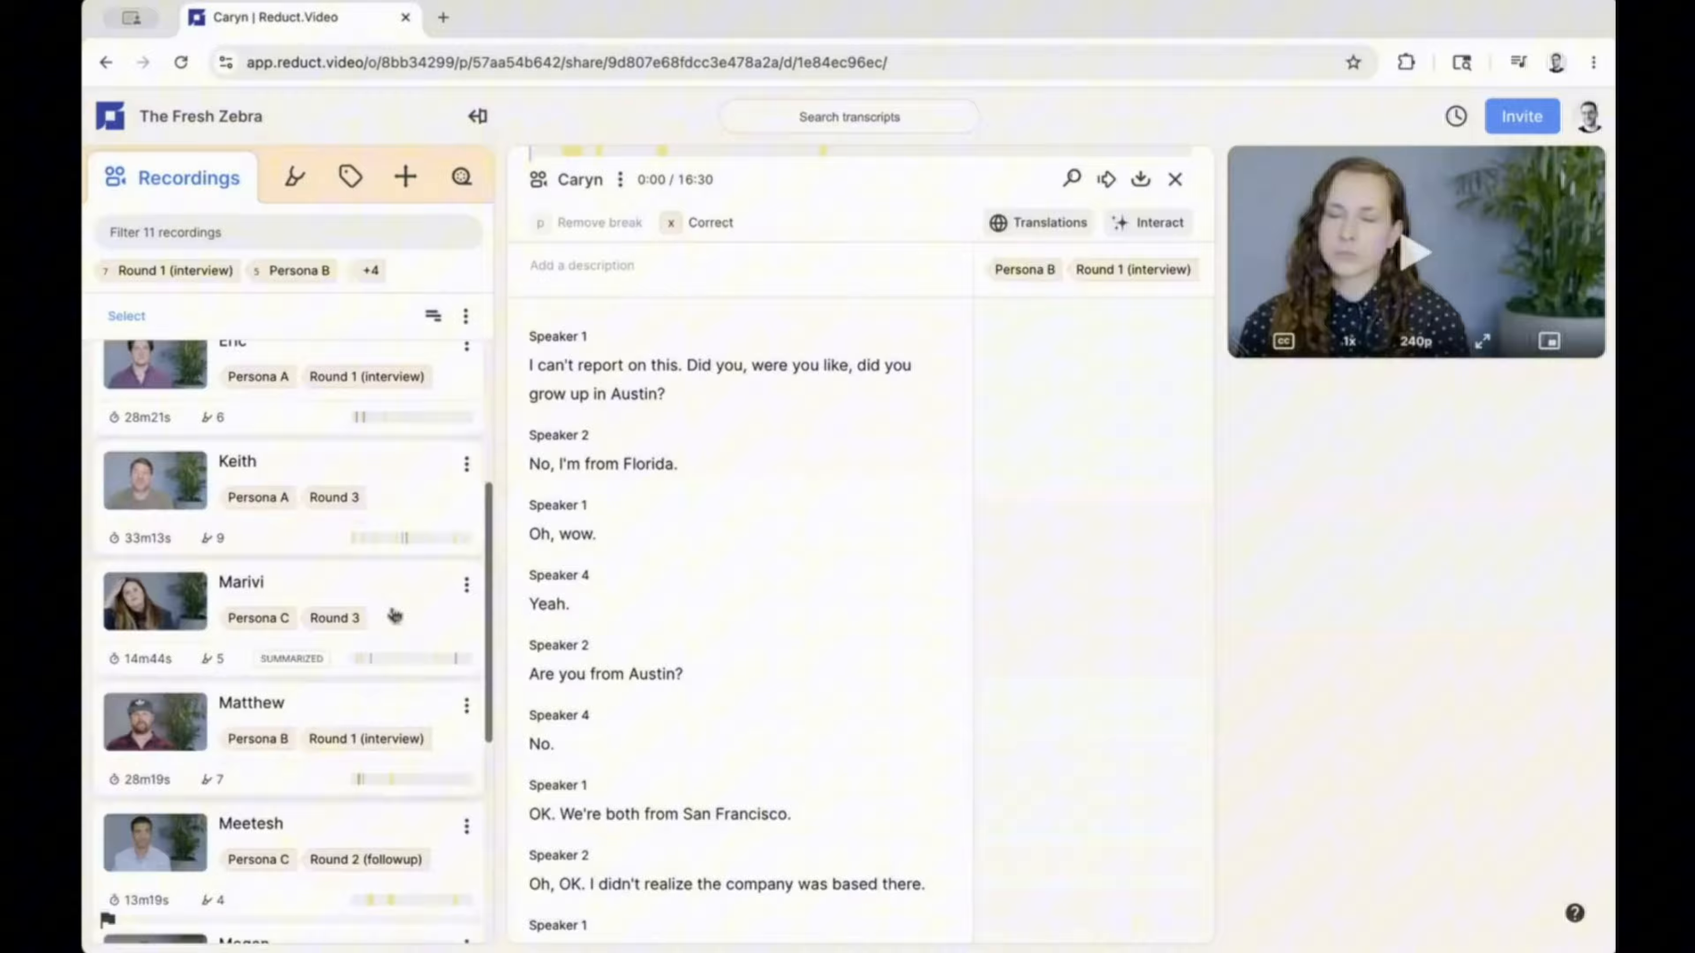
click(394, 608)
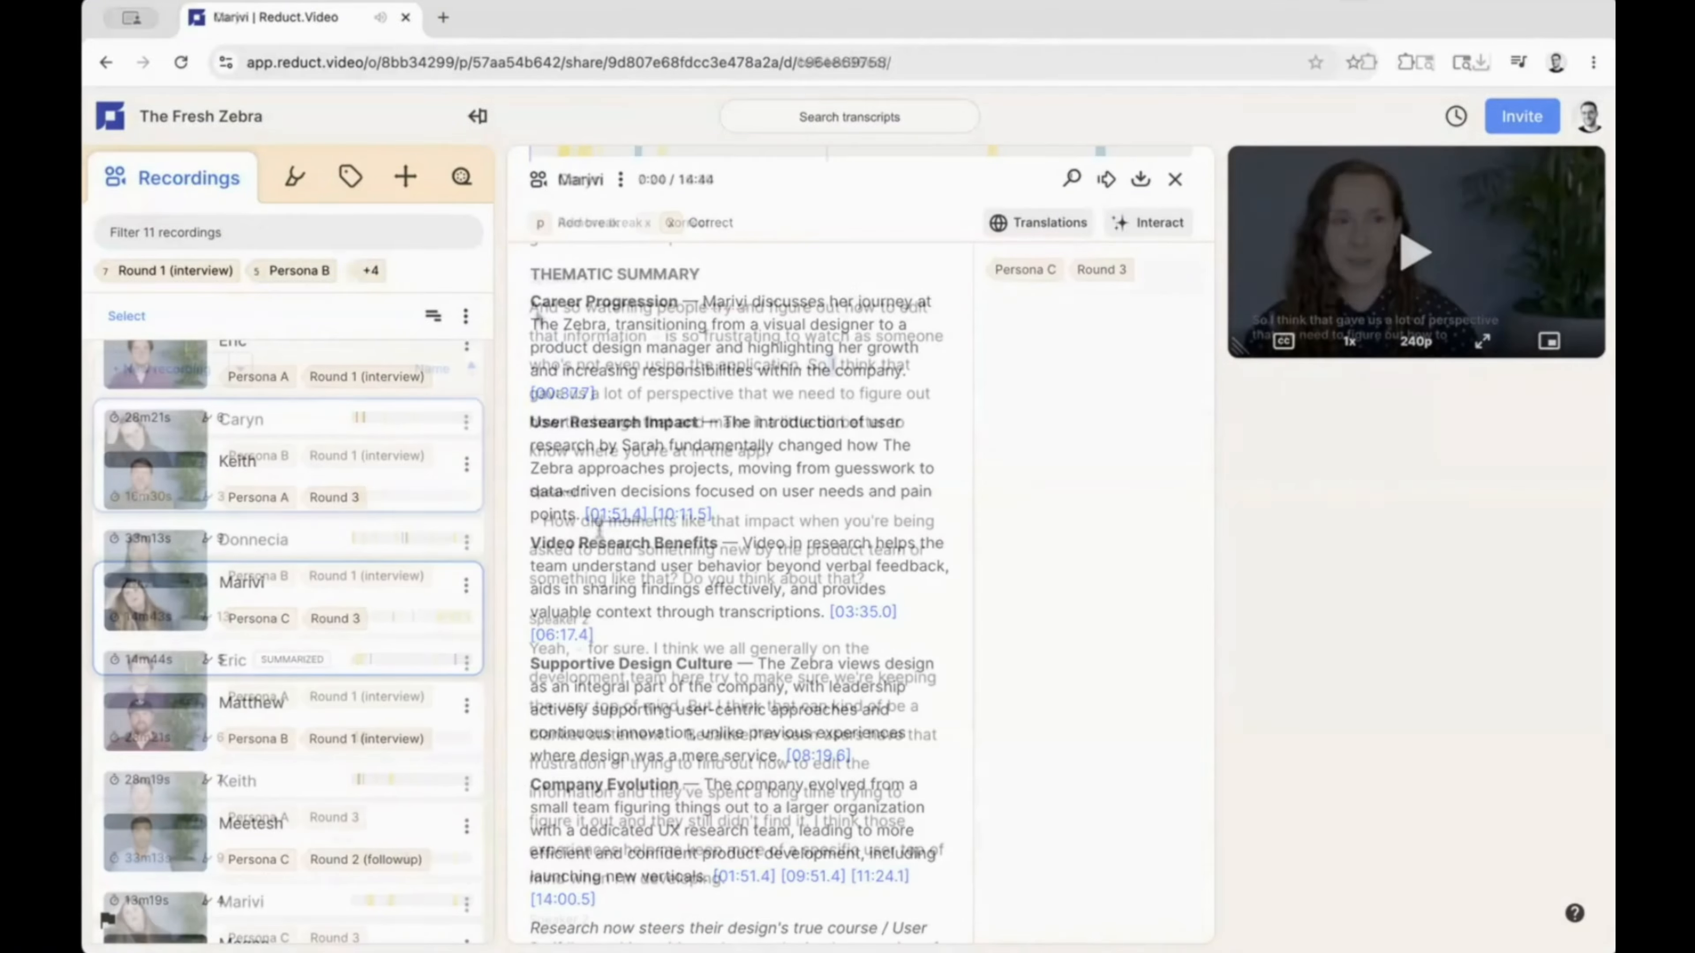
- Highlight the passage from "And so watching people try" through "using the application" in yellow and label it "research"
drag(530, 309, 798, 379)
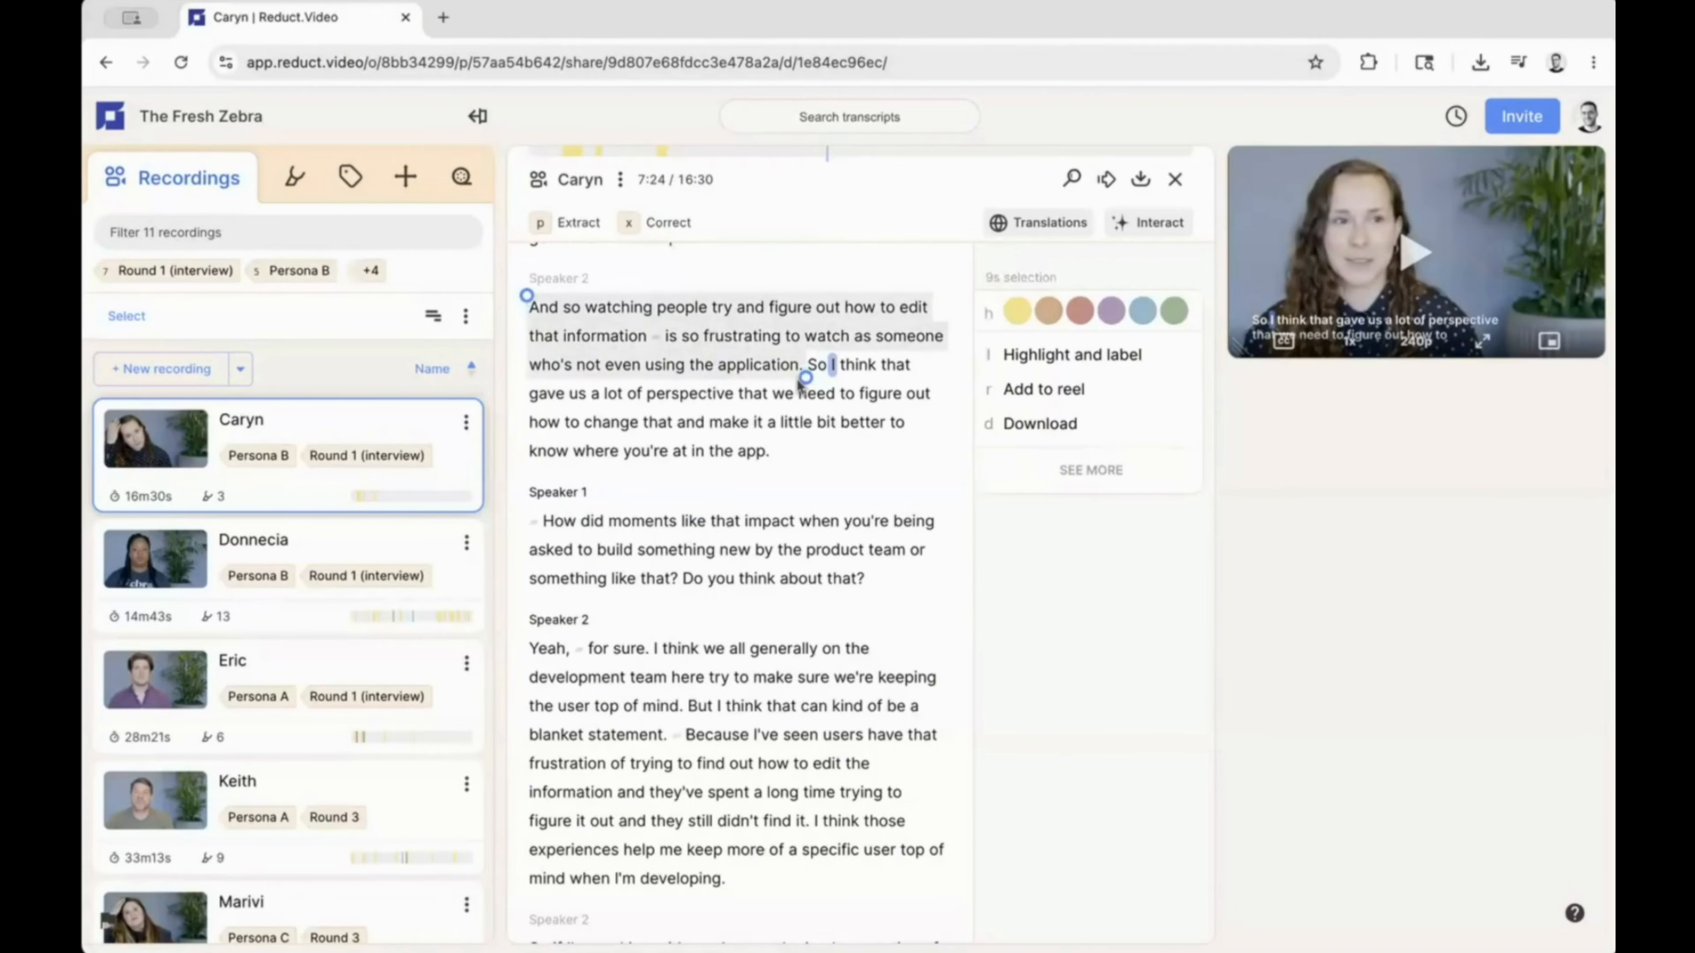
click(1042, 475)
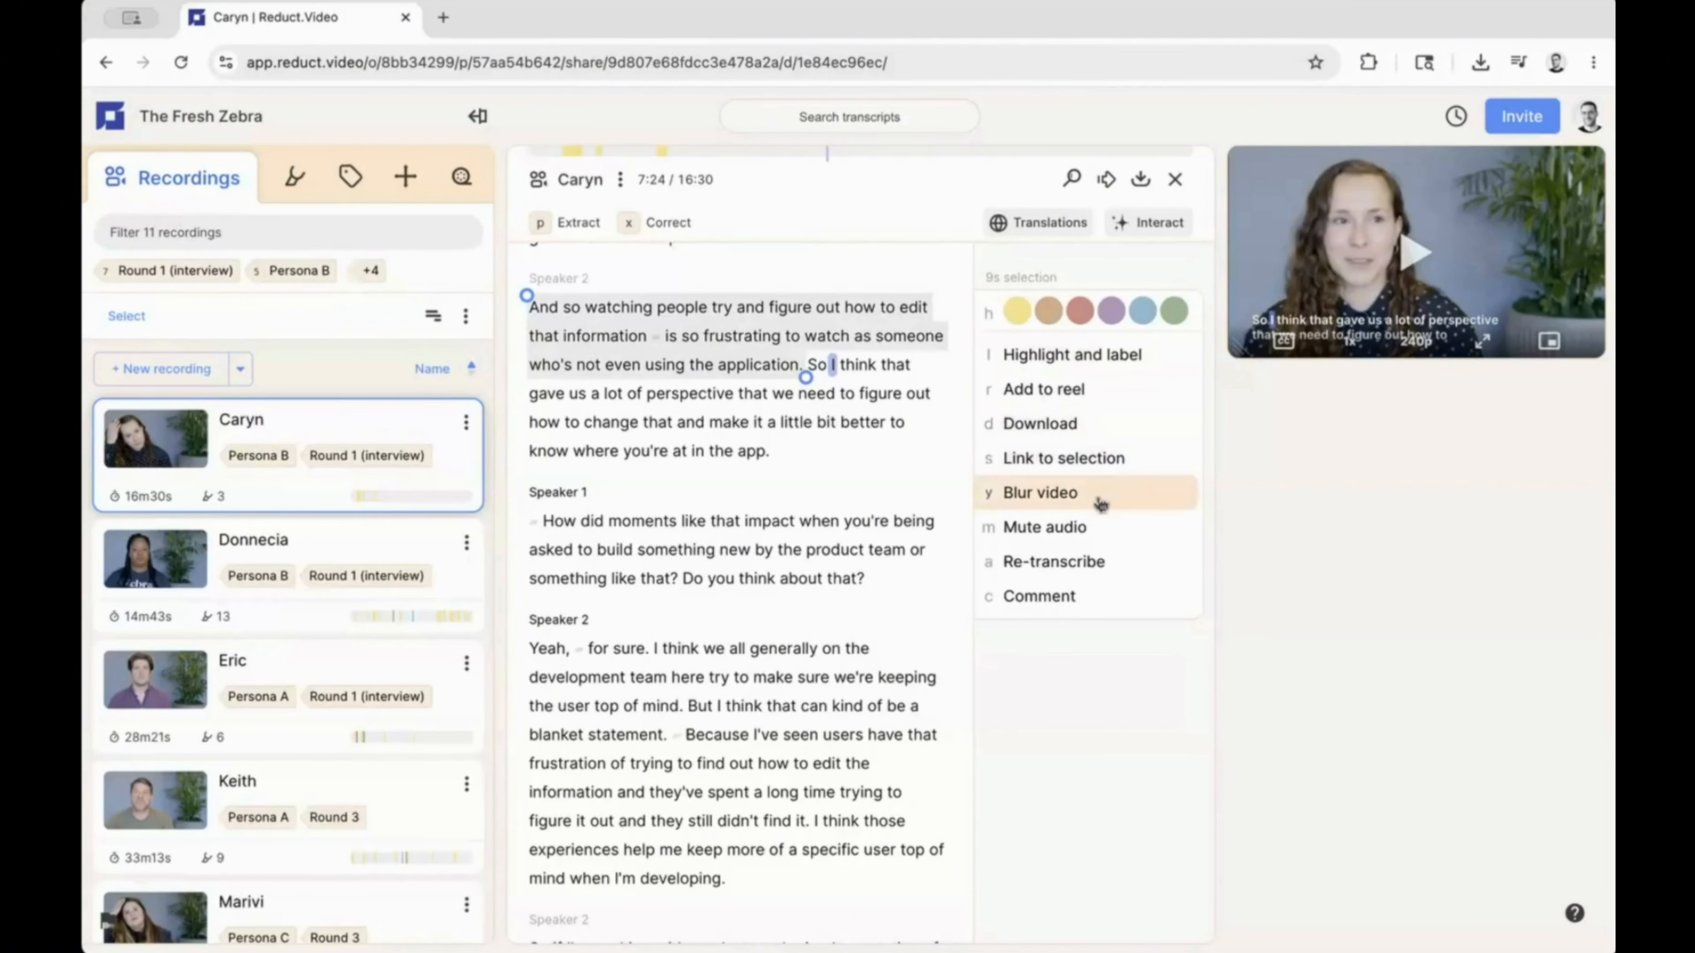
click(1018, 311)
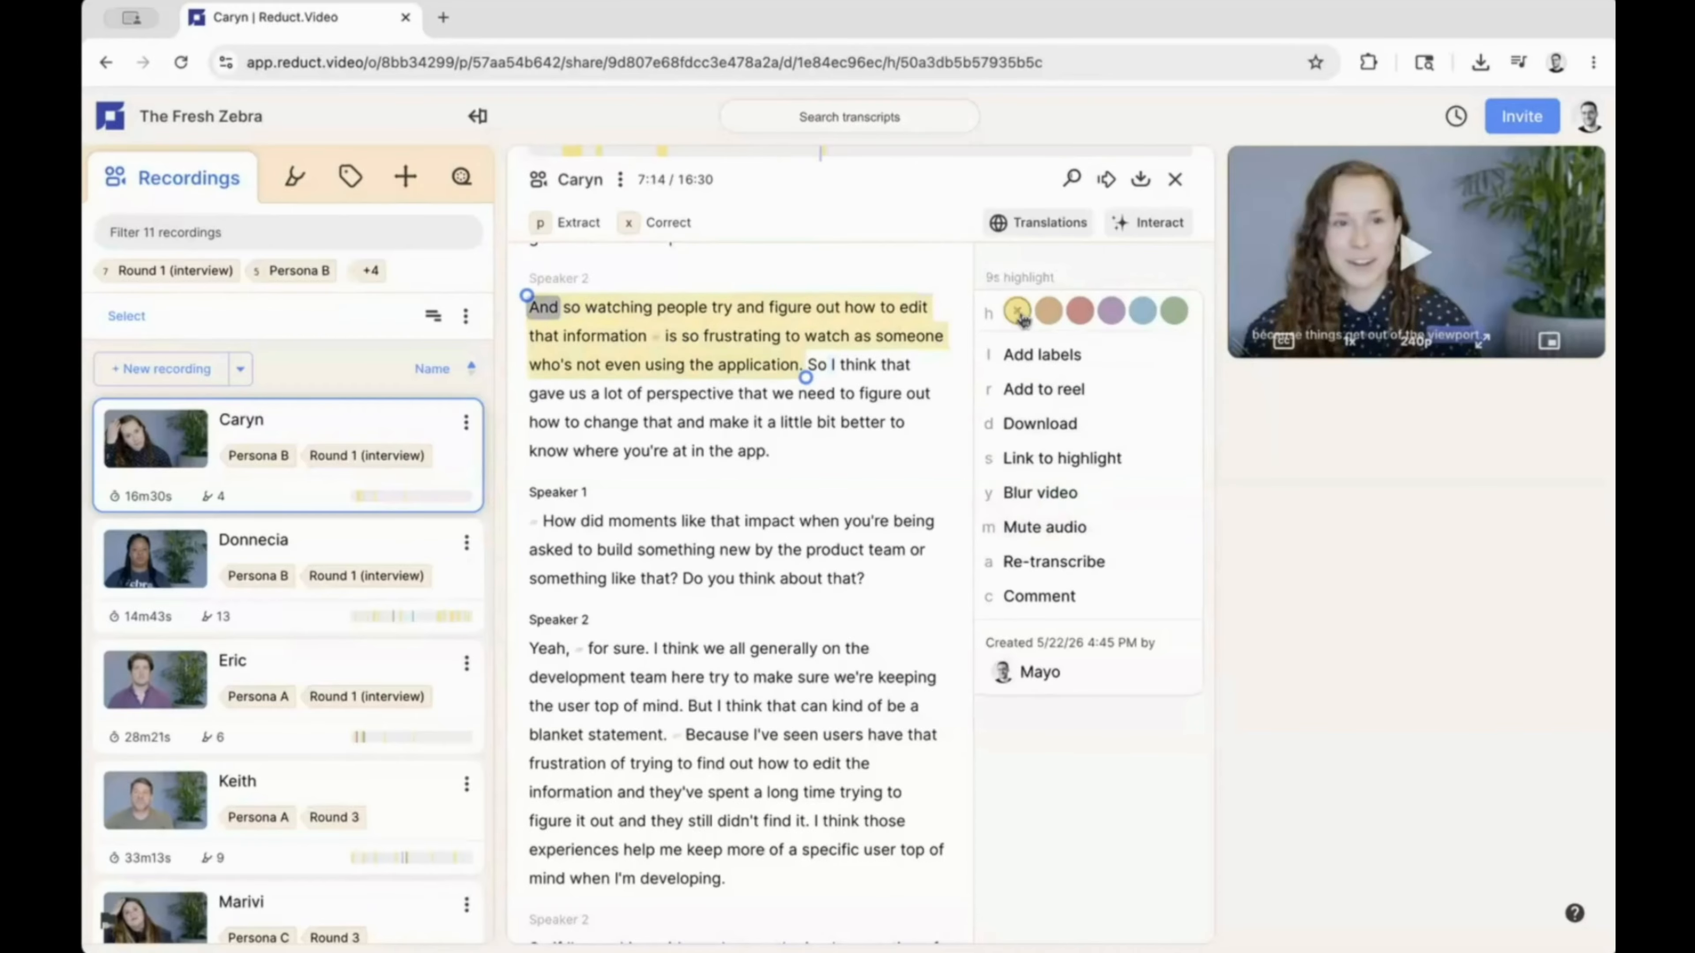
click(1113, 361)
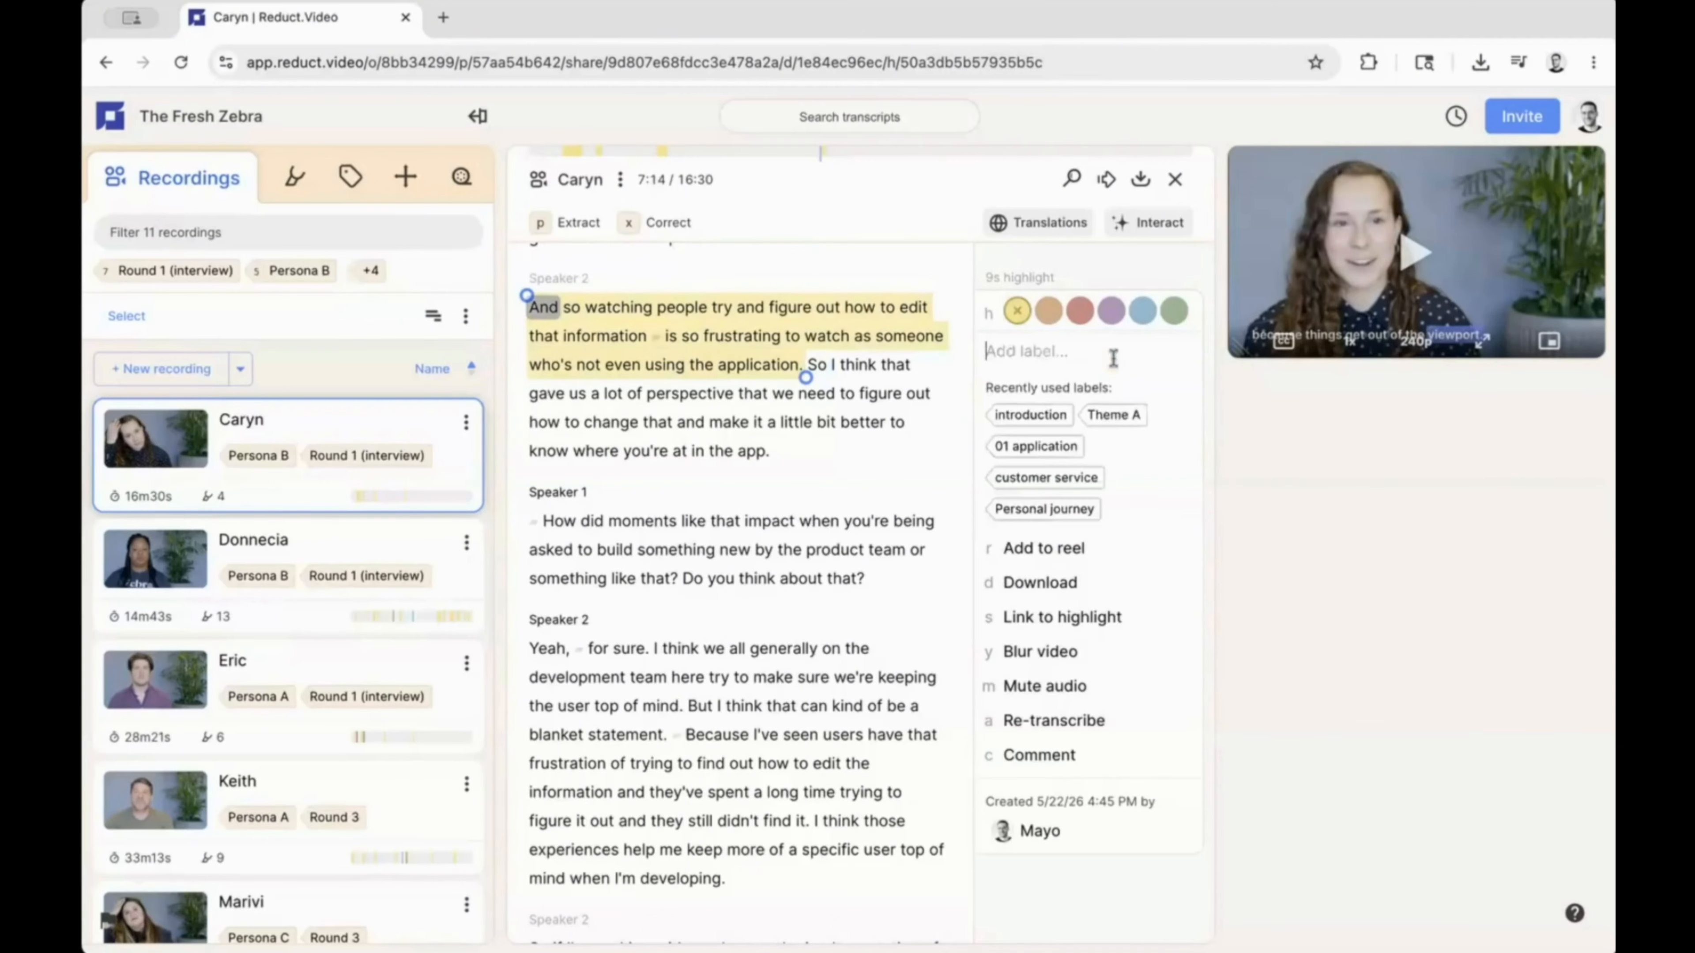
text(research)
key(Return)
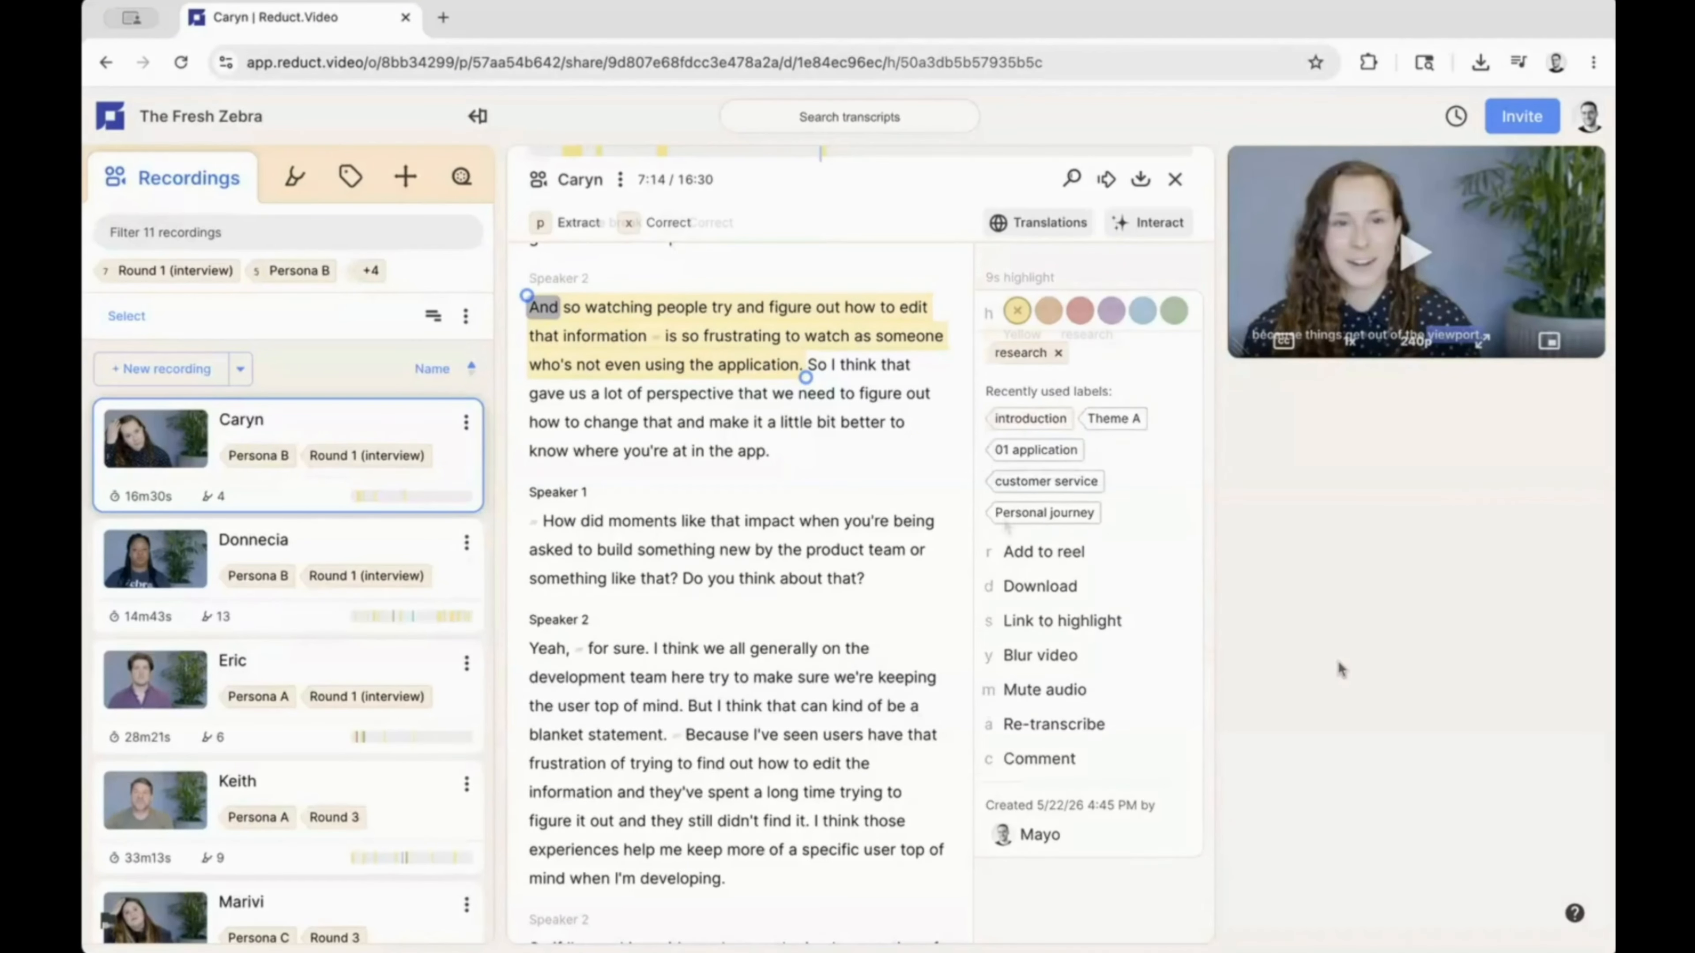
click(1335, 665)
- Review the project's highlights and label groups, and show the highlights labelled "introduction"
click(292, 190)
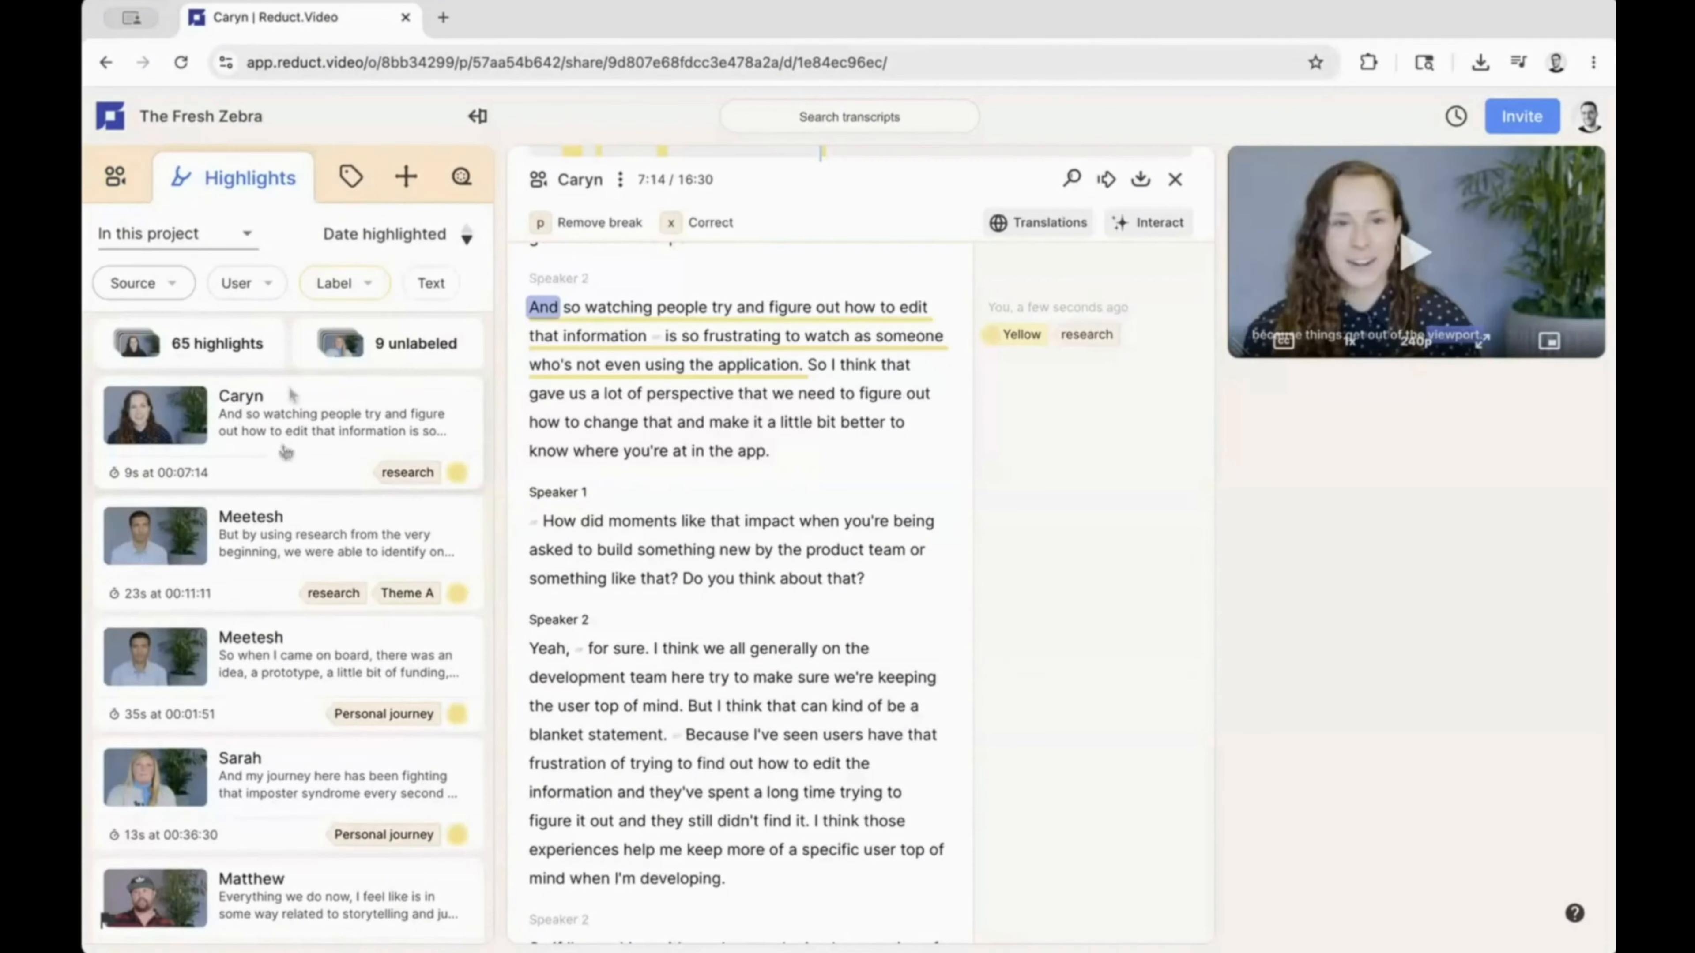
click(352, 179)
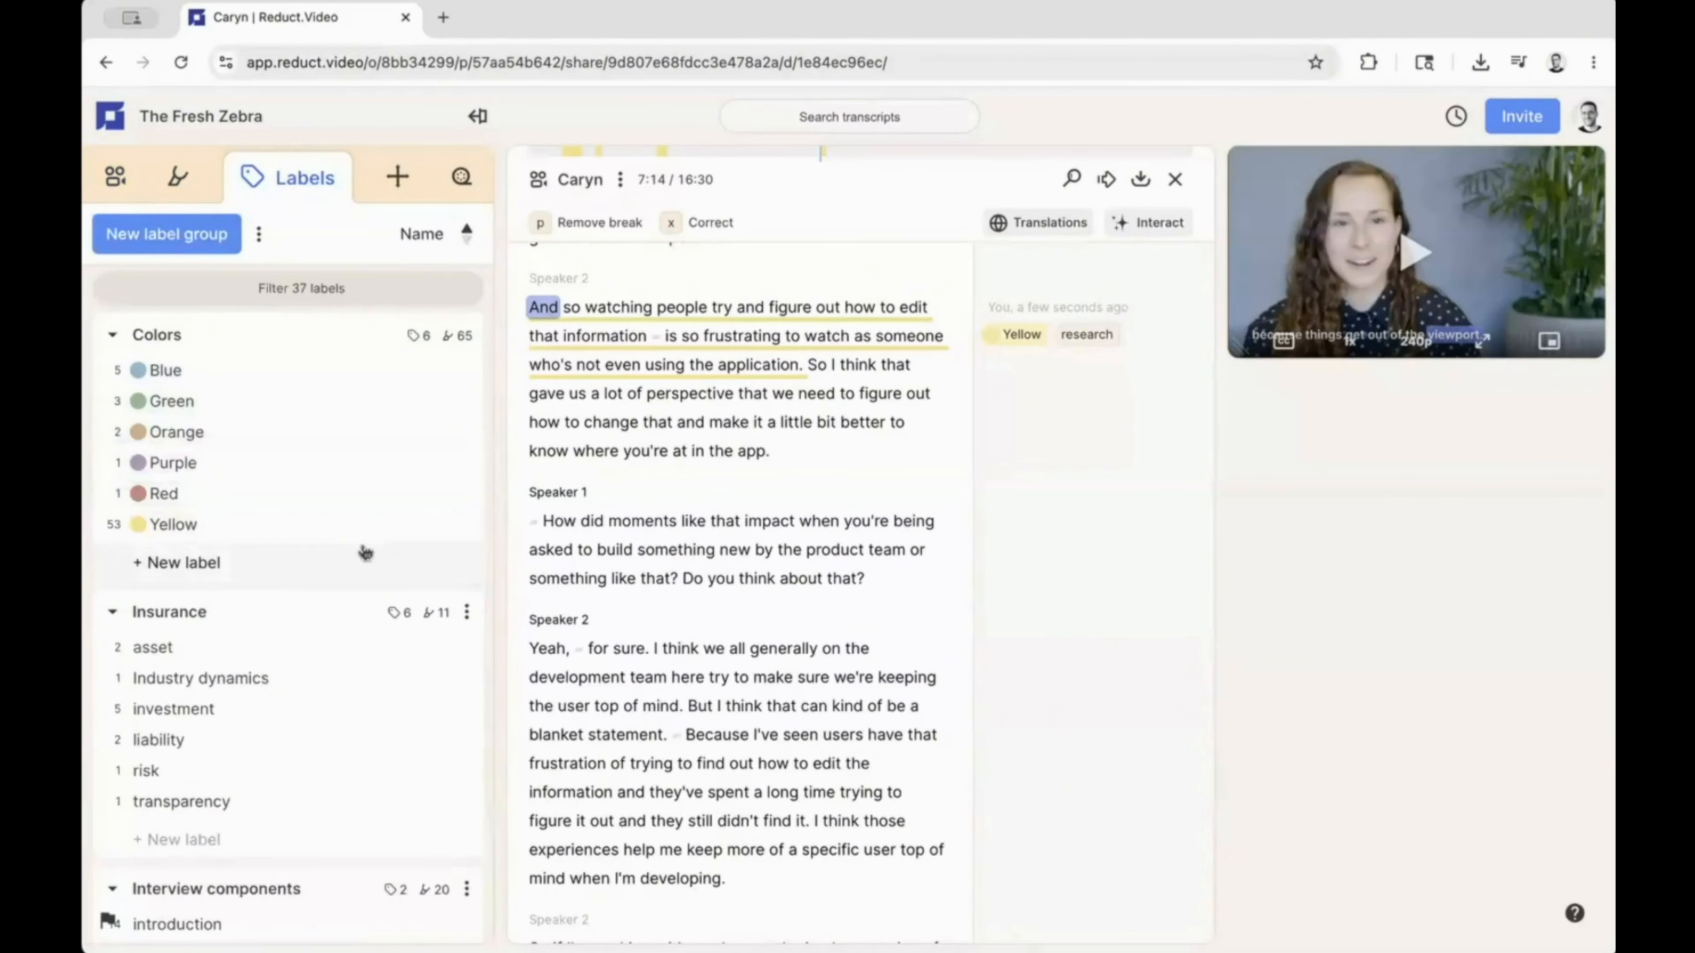
scroll(364, 553, down, 1)
scroll(364, 553, down, 3)
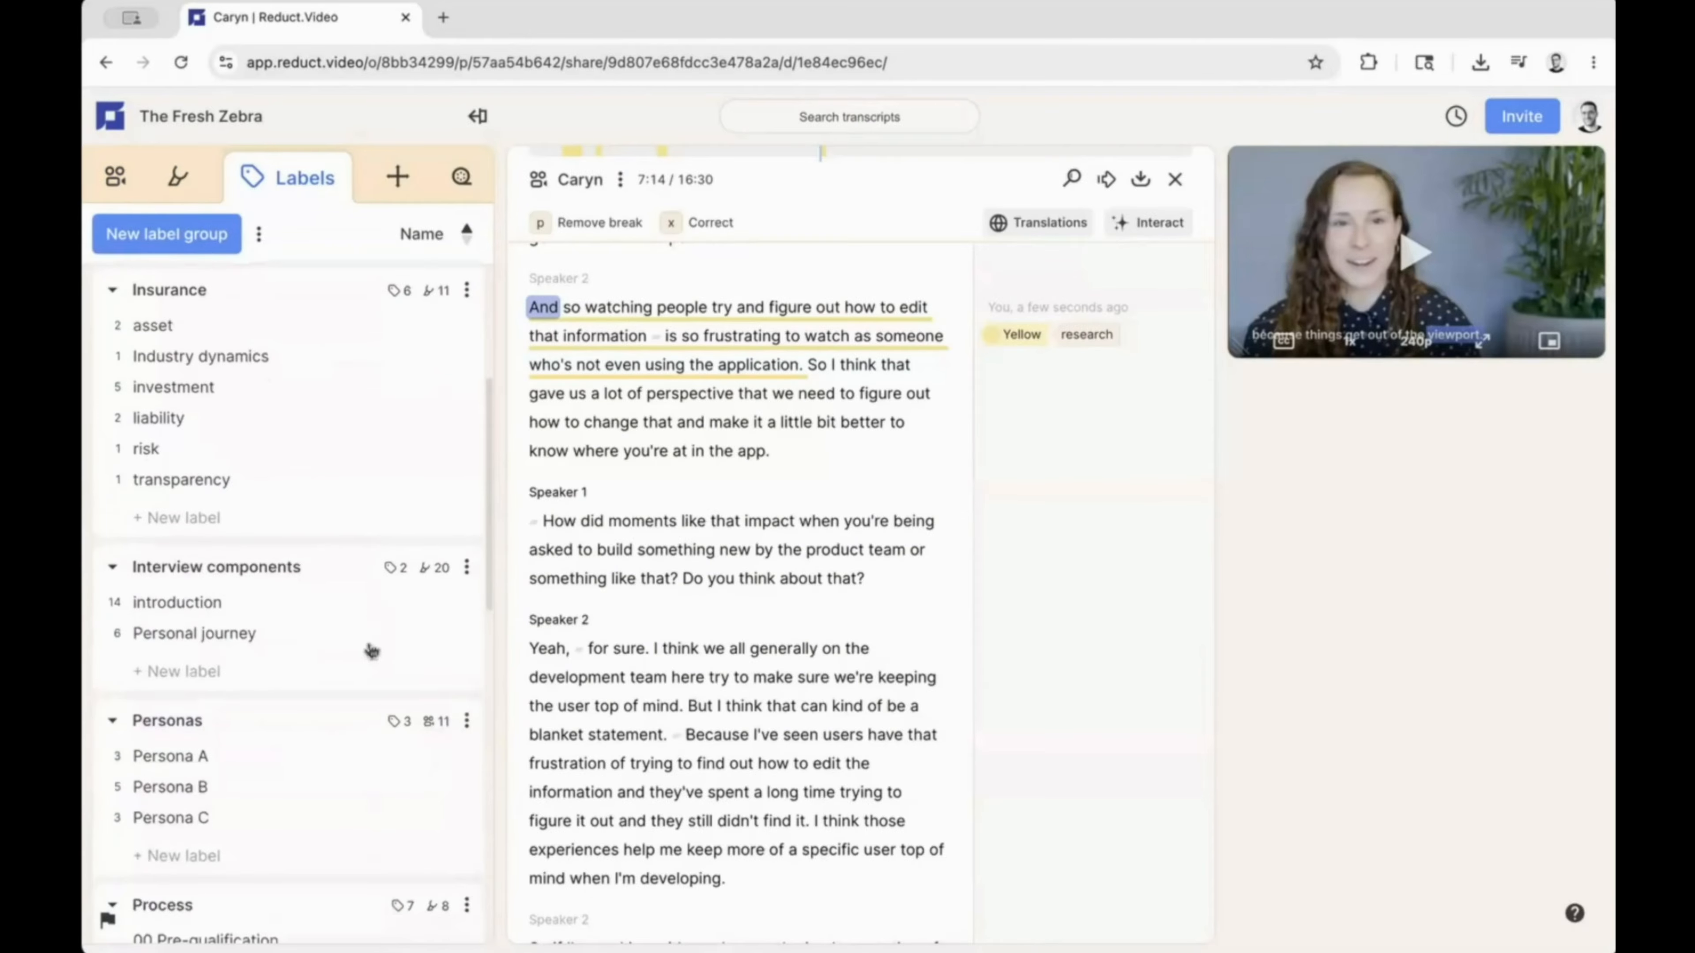
scroll(349, 478, down, 5)
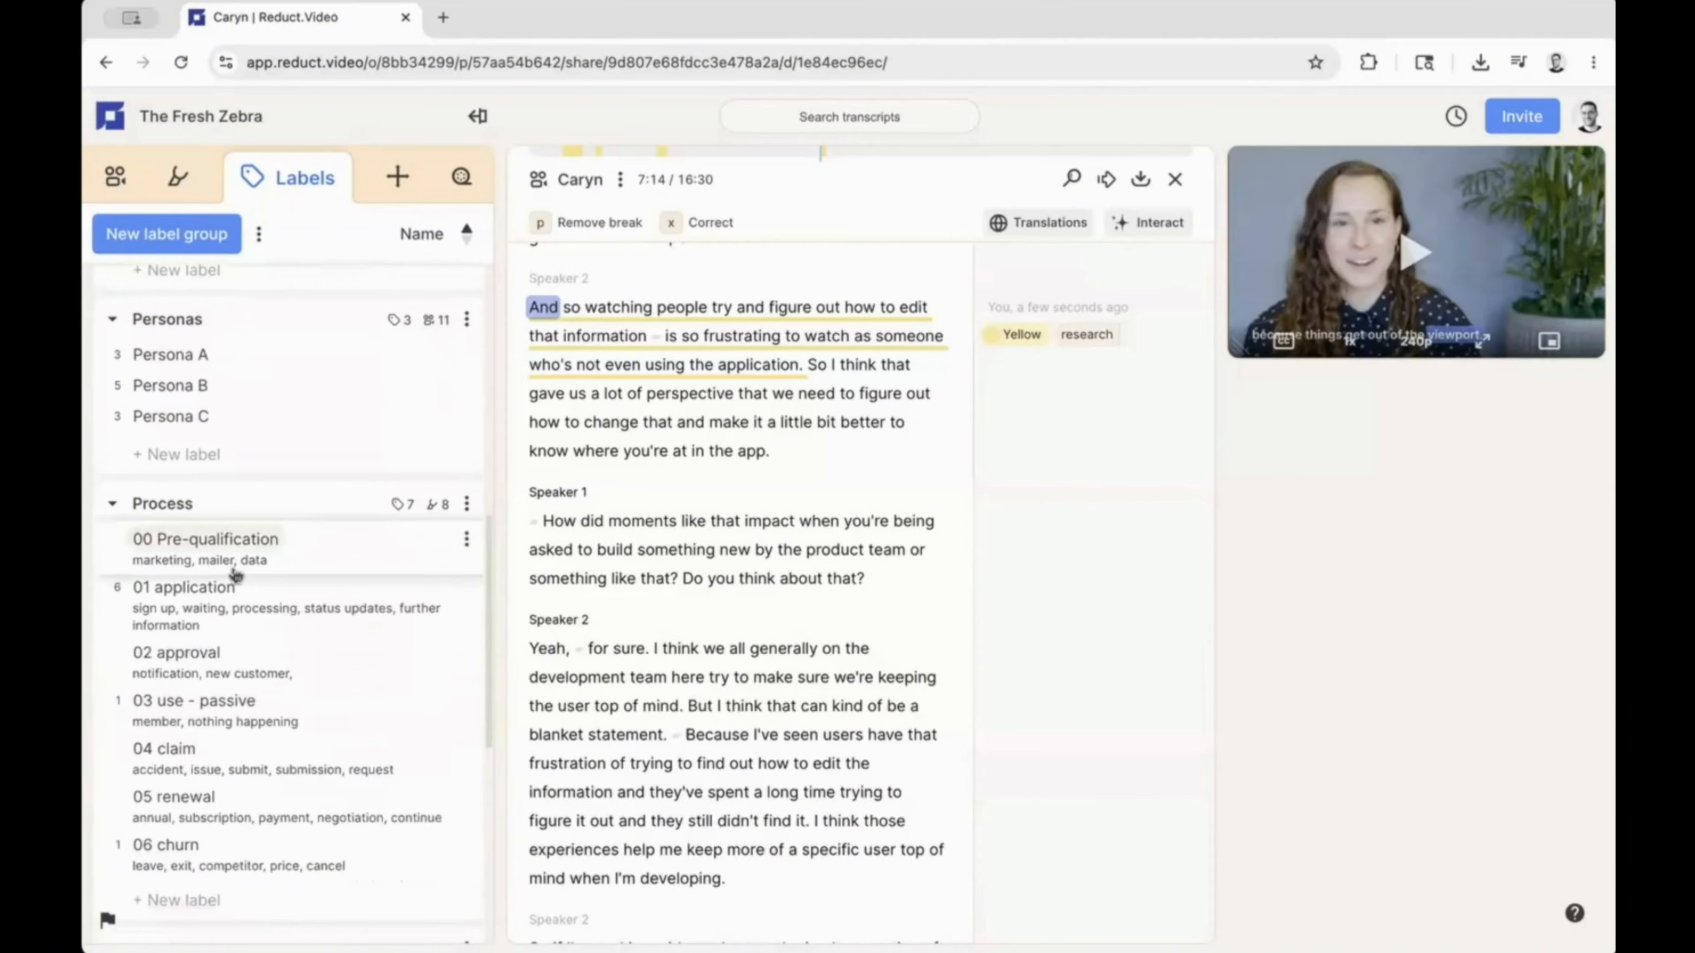
scroll(245, 746, up, 5)
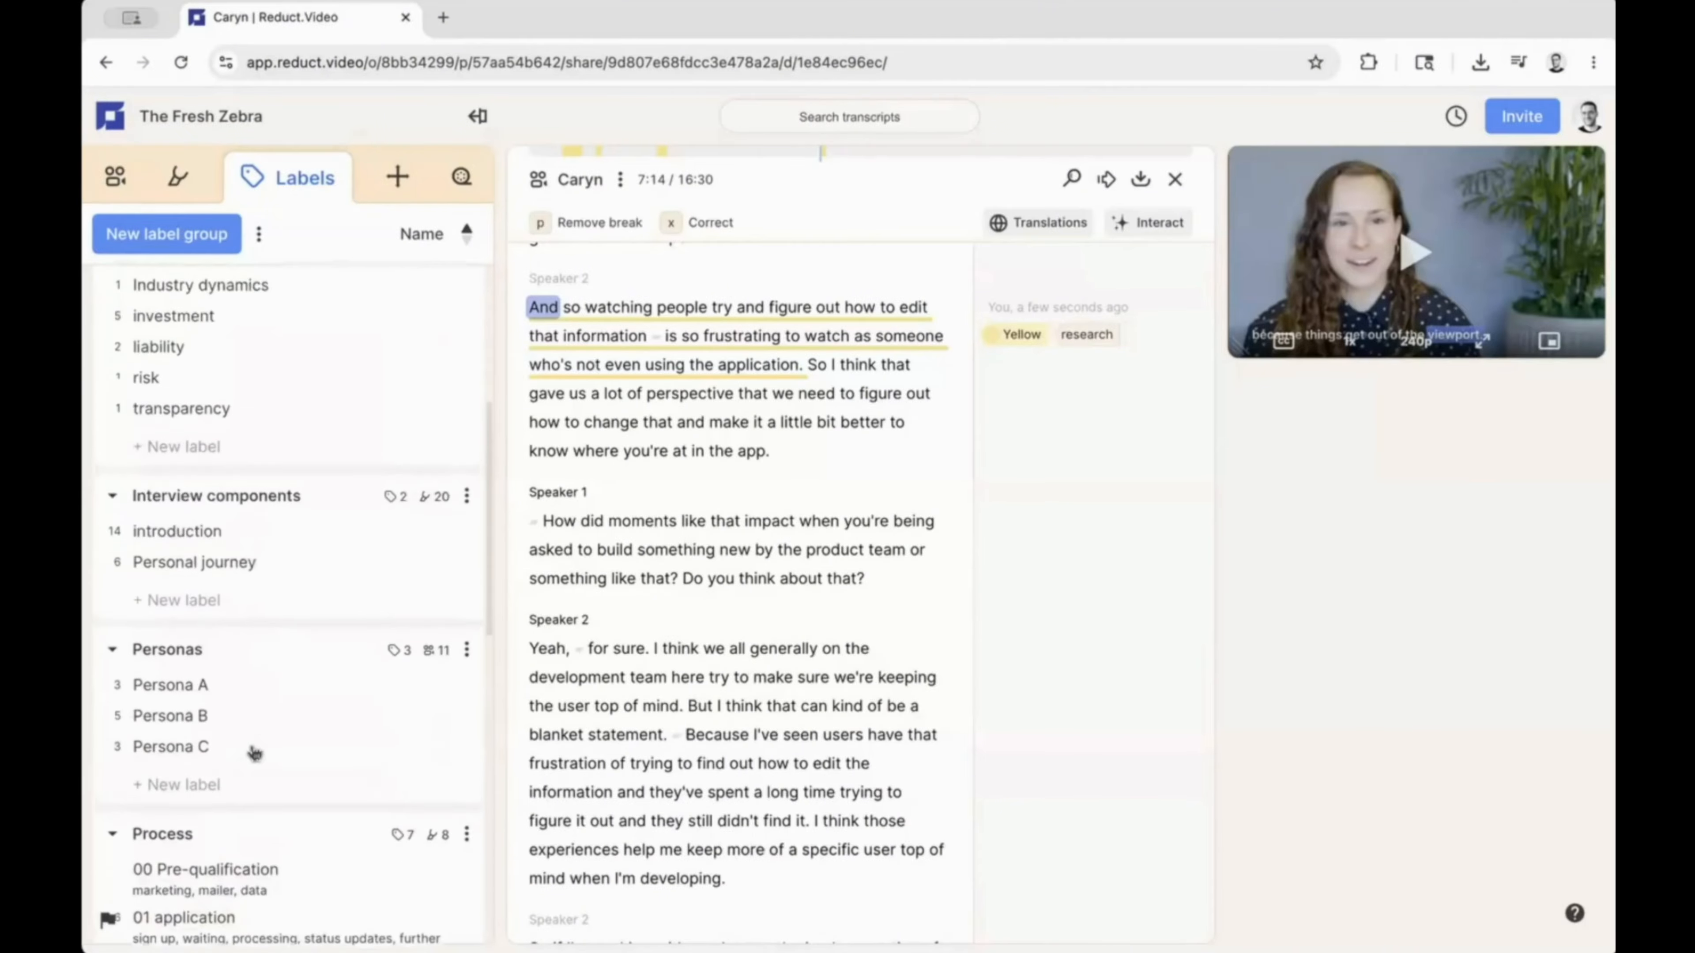
click(246, 564)
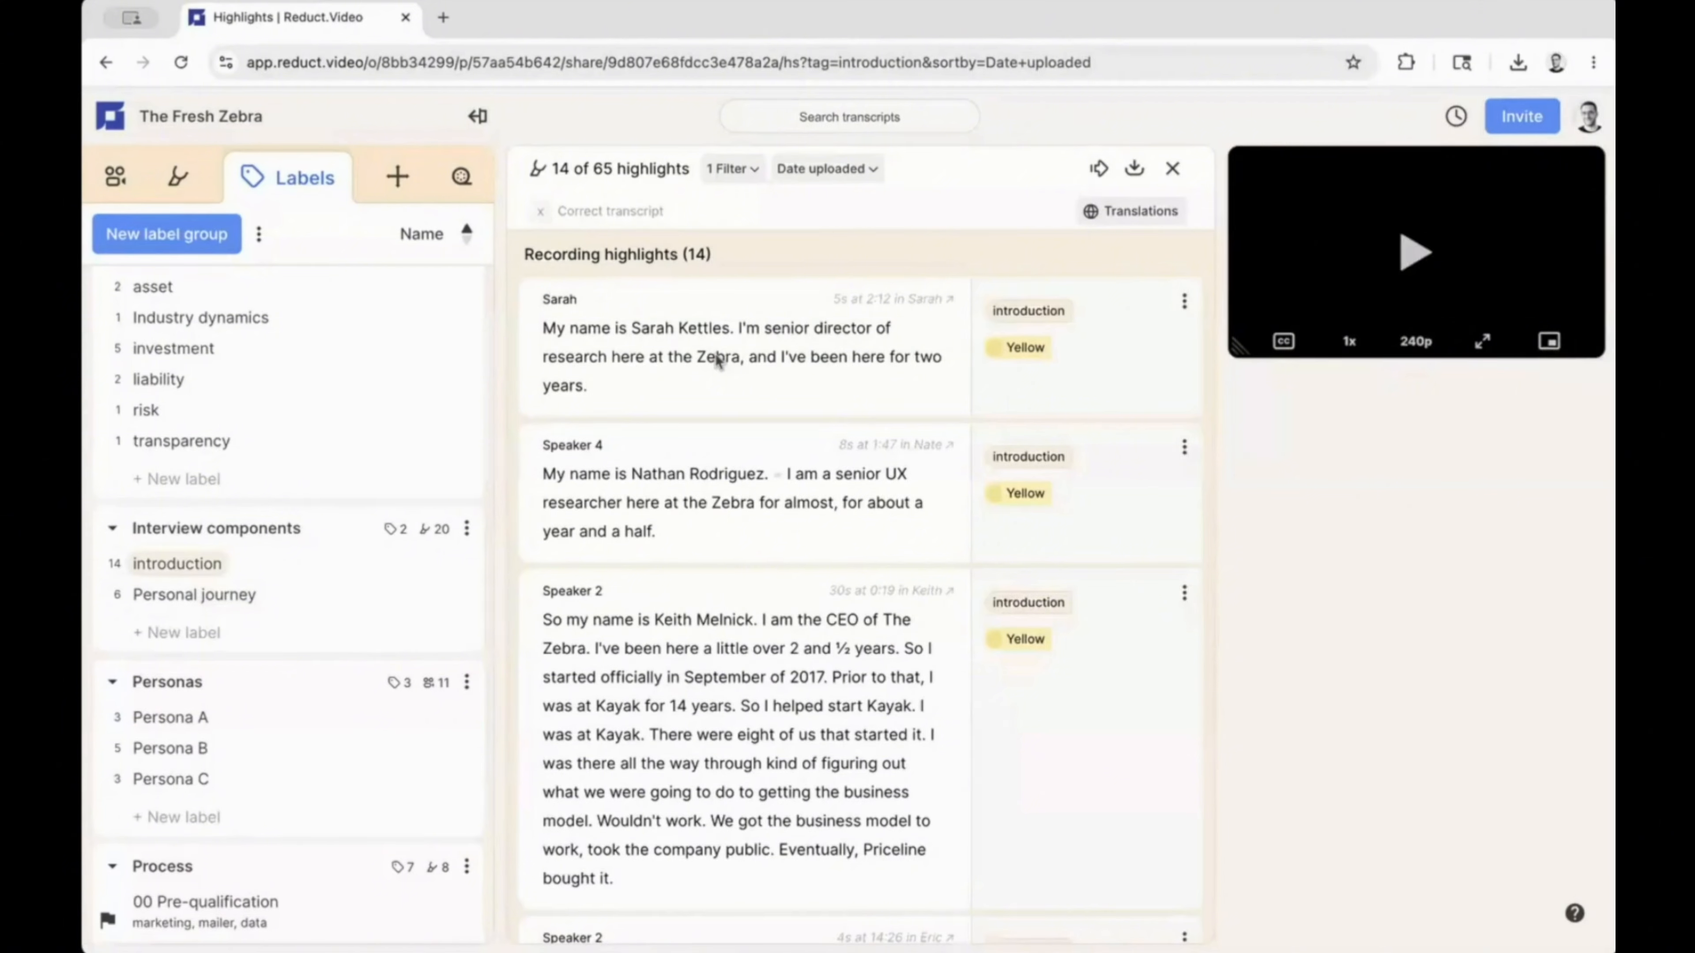
- Open the Demo board videoboard and place the "And so watching people try" highlight just below the "the middle!" sticky note
click(399, 190)
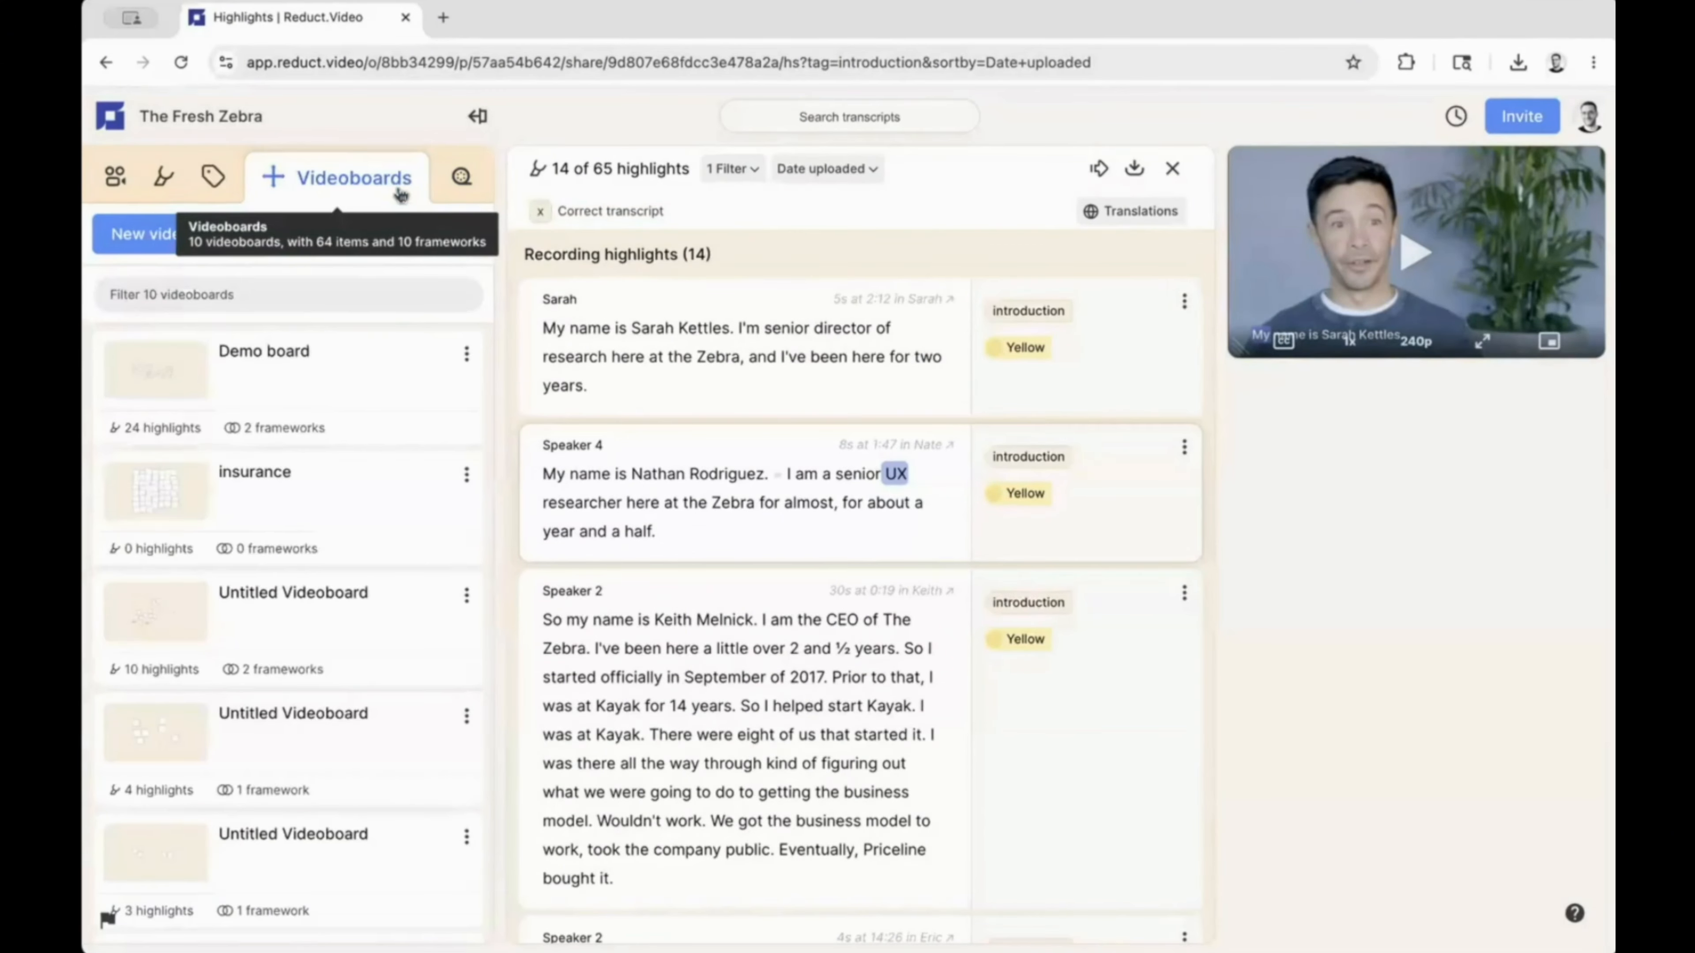
click(334, 371)
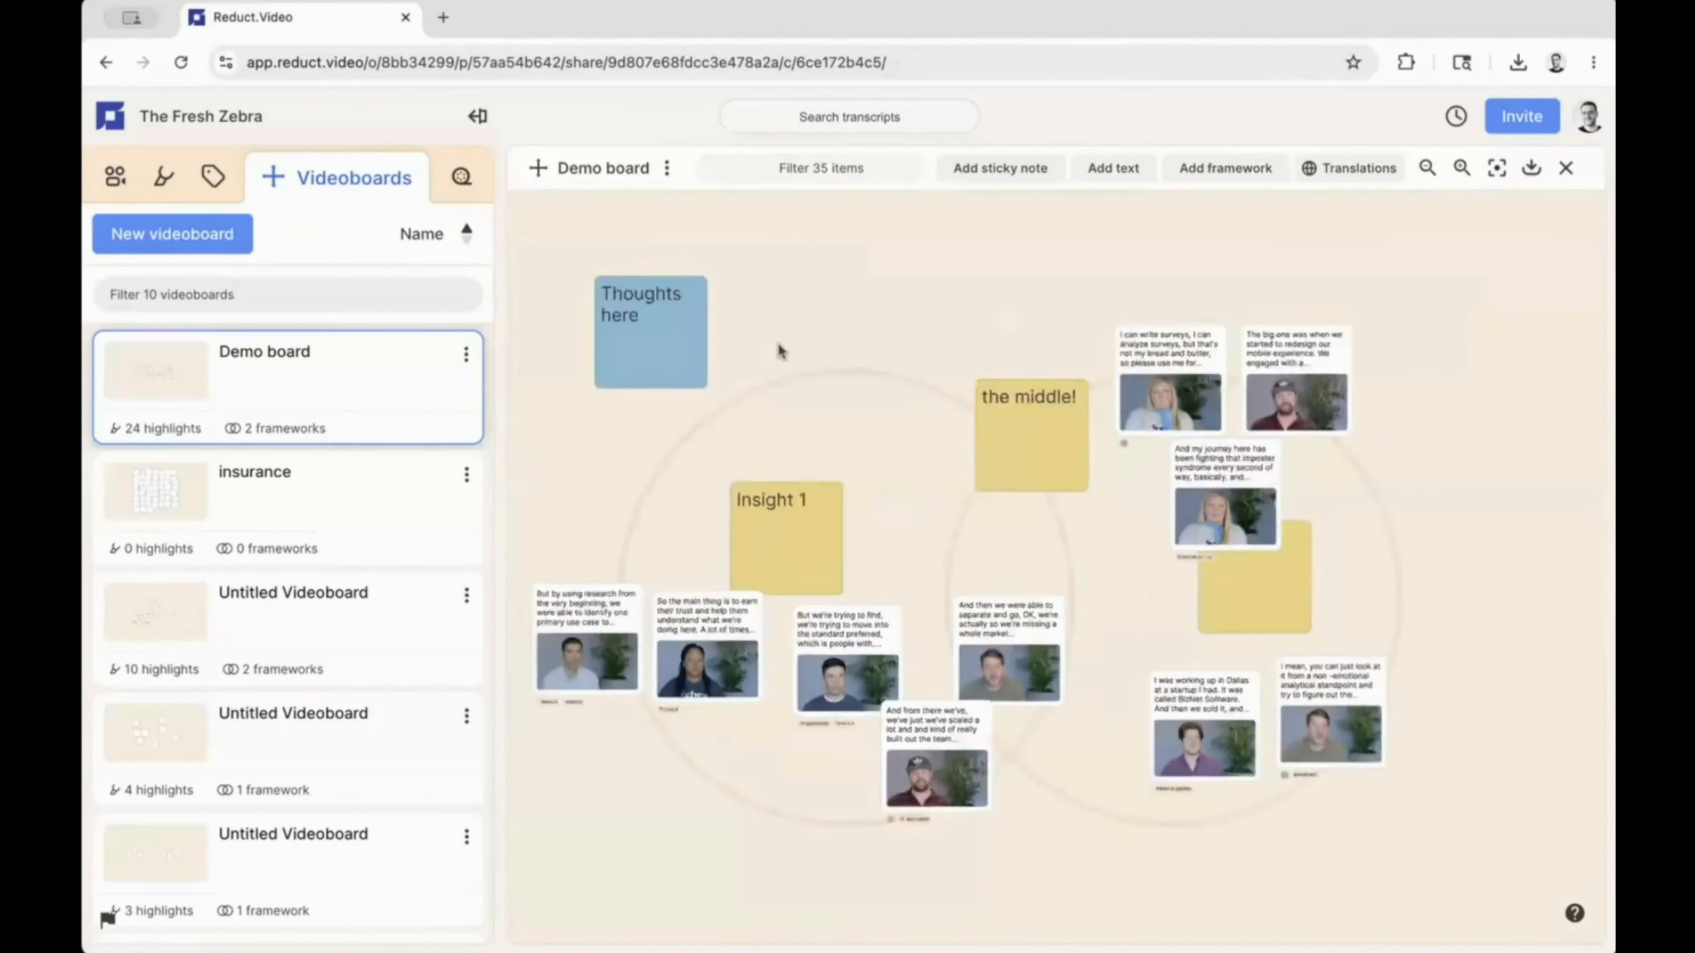
click(162, 179)
drag(318, 427, 1035, 505)
click(925, 456)
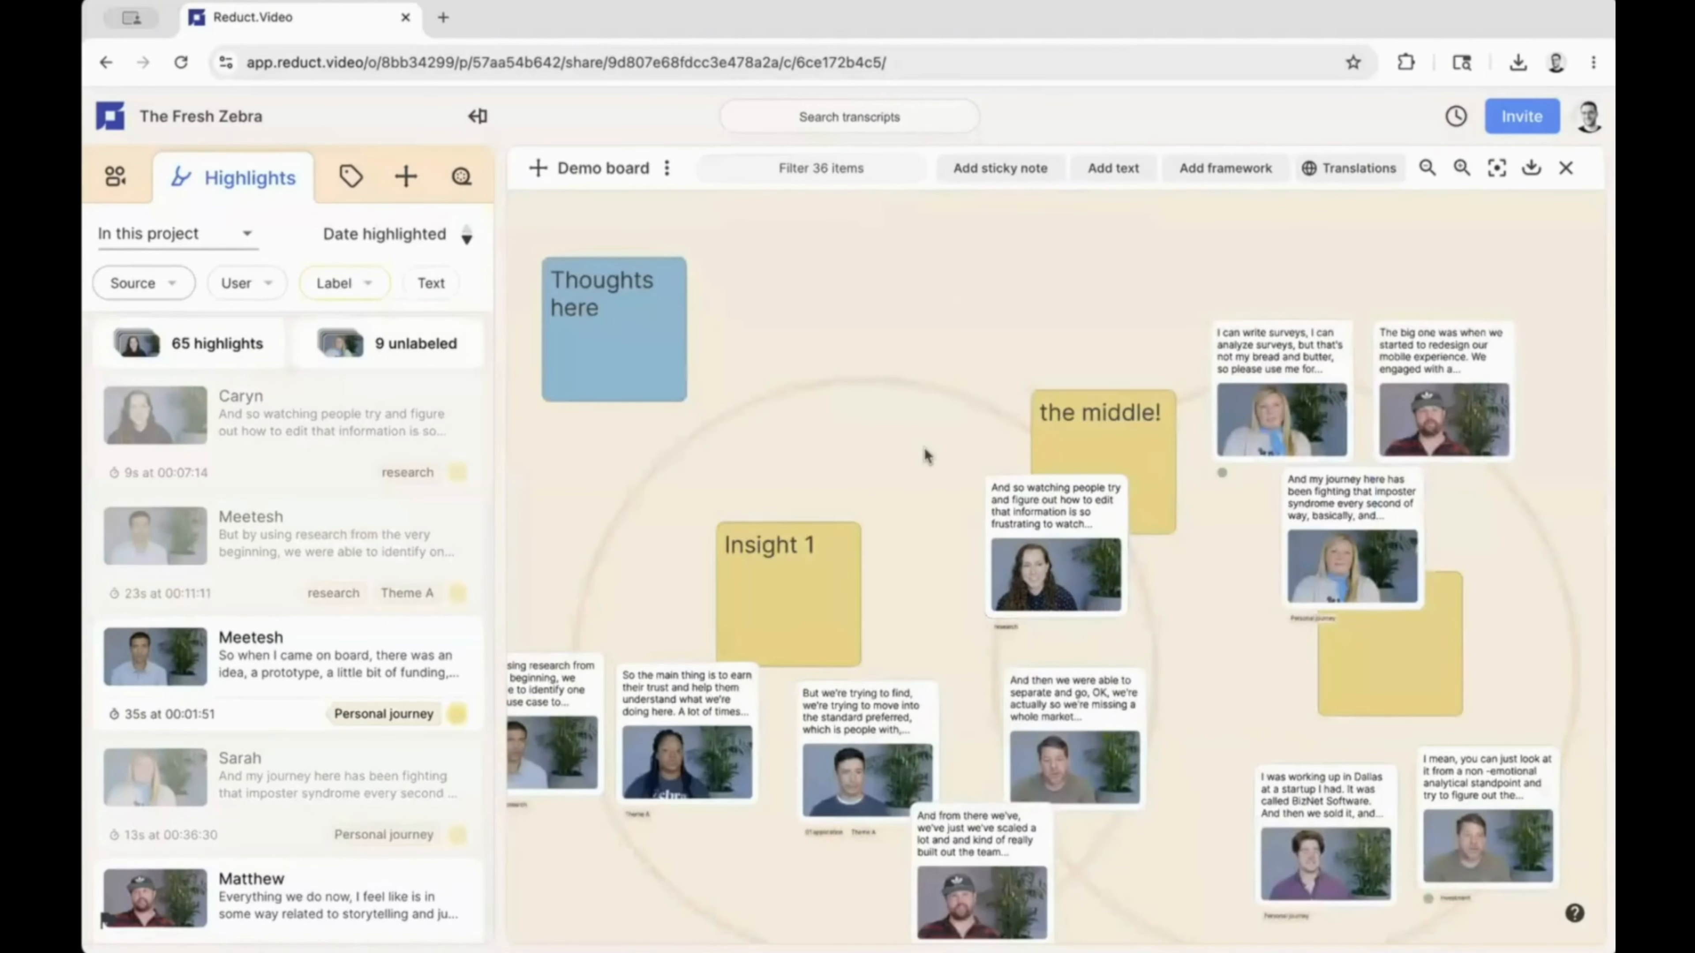
- Play the "And so watching people try" highlight directly on the videoboard
scroll(920, 433, down, 5)
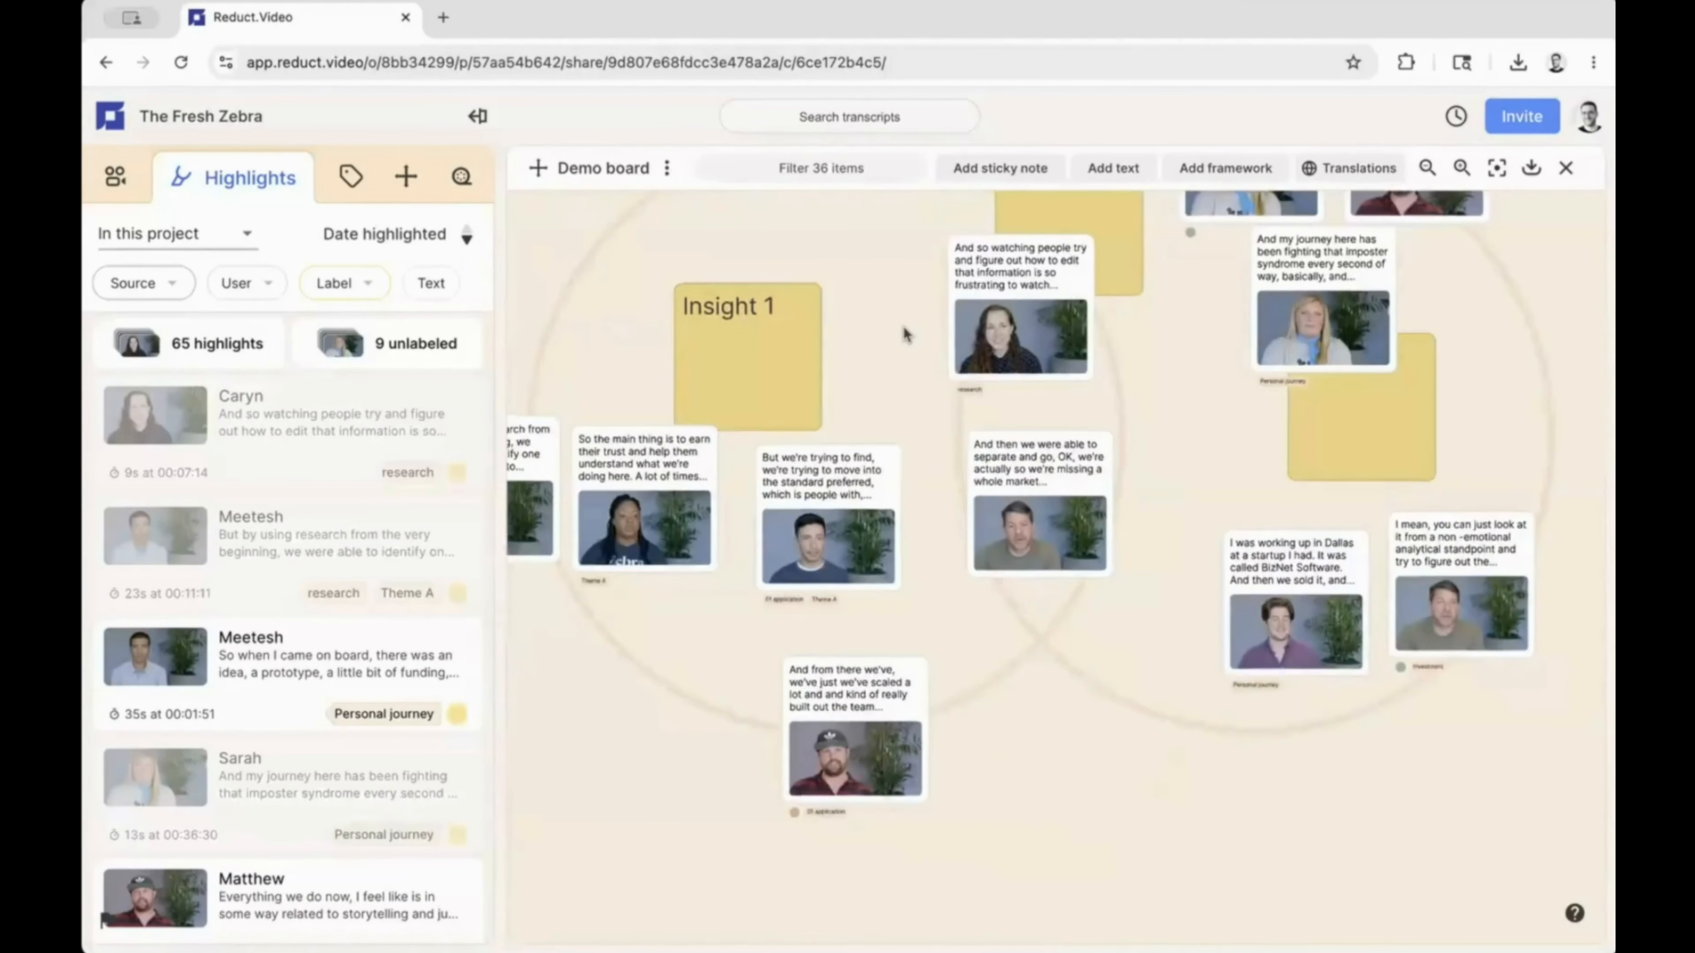
scroll(905, 334, up, 5)
click(959, 292)
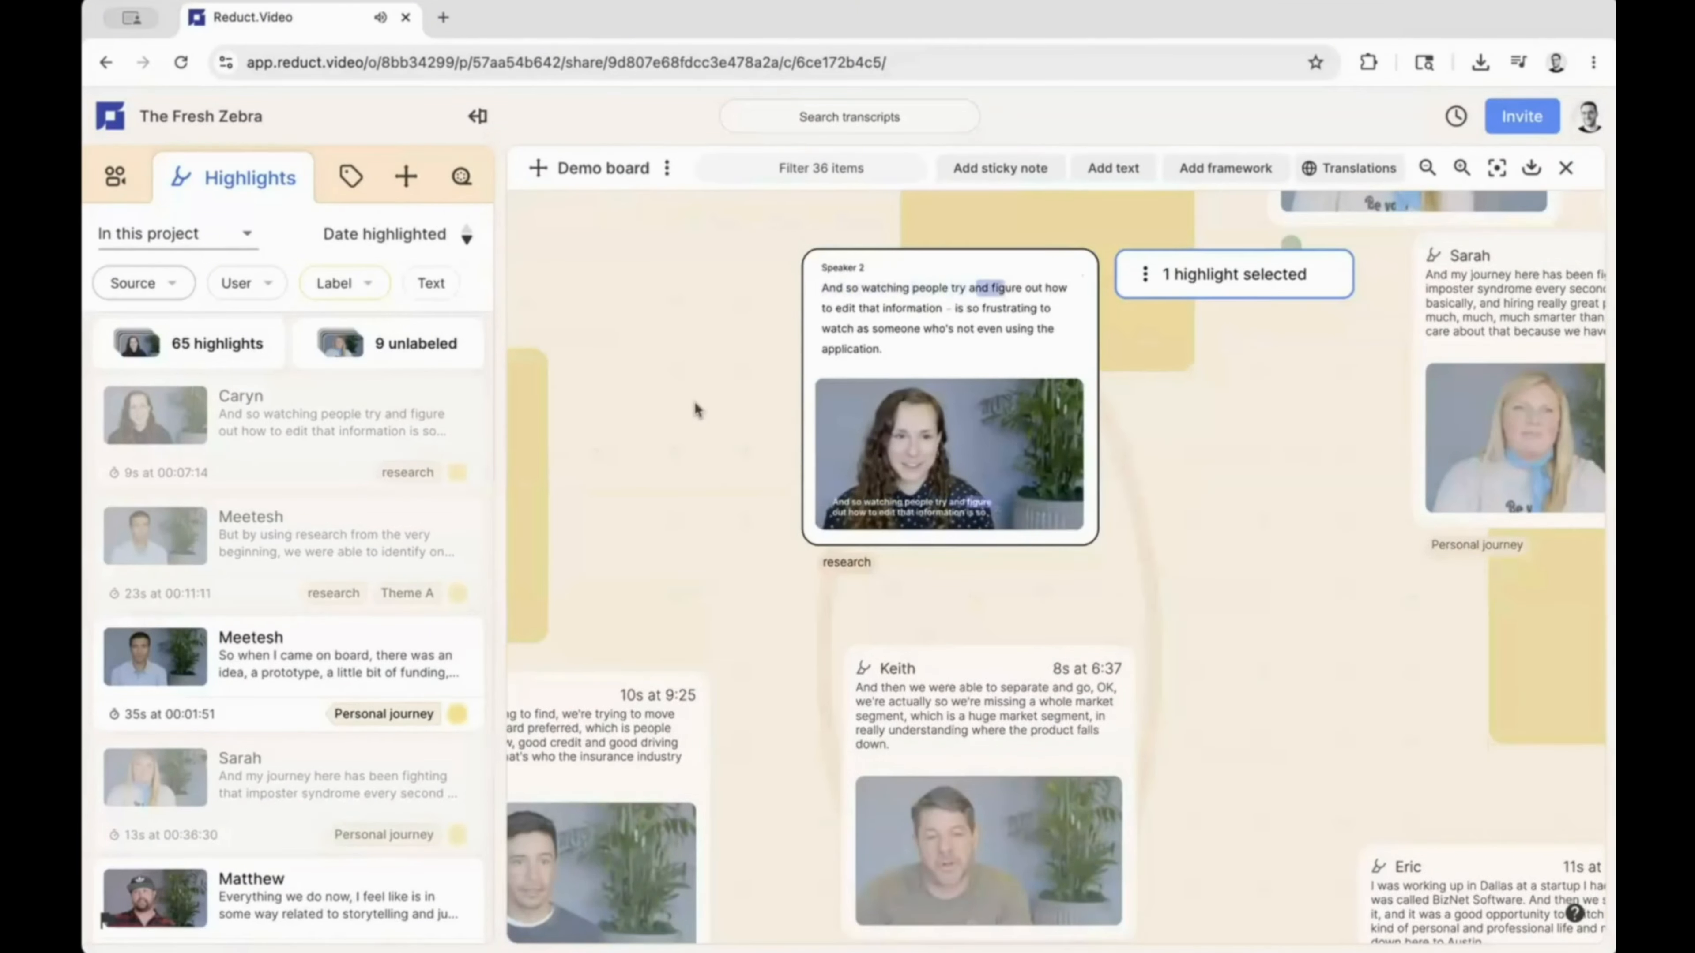
scroll(694, 404, down, 5)
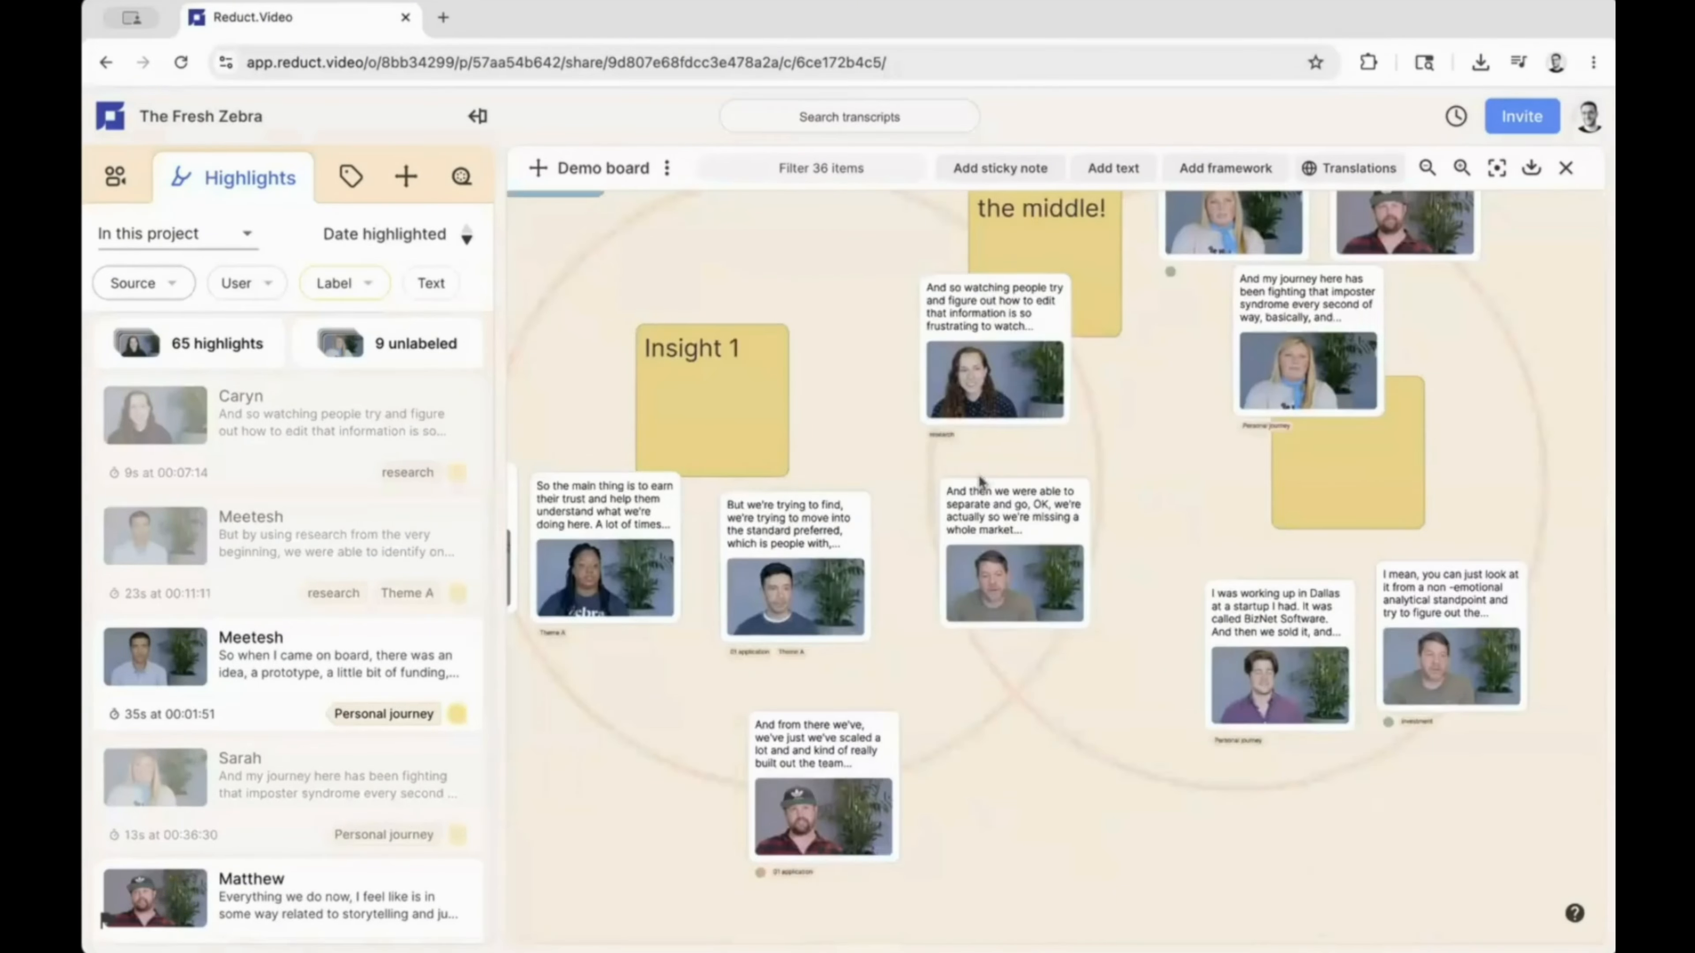
- Label the highlights "And so watching people try", "And then we were able to" and "And from there we've" as Theme A together
drag(886, 422, 1019, 593)
drag(686, 728, 892, 839)
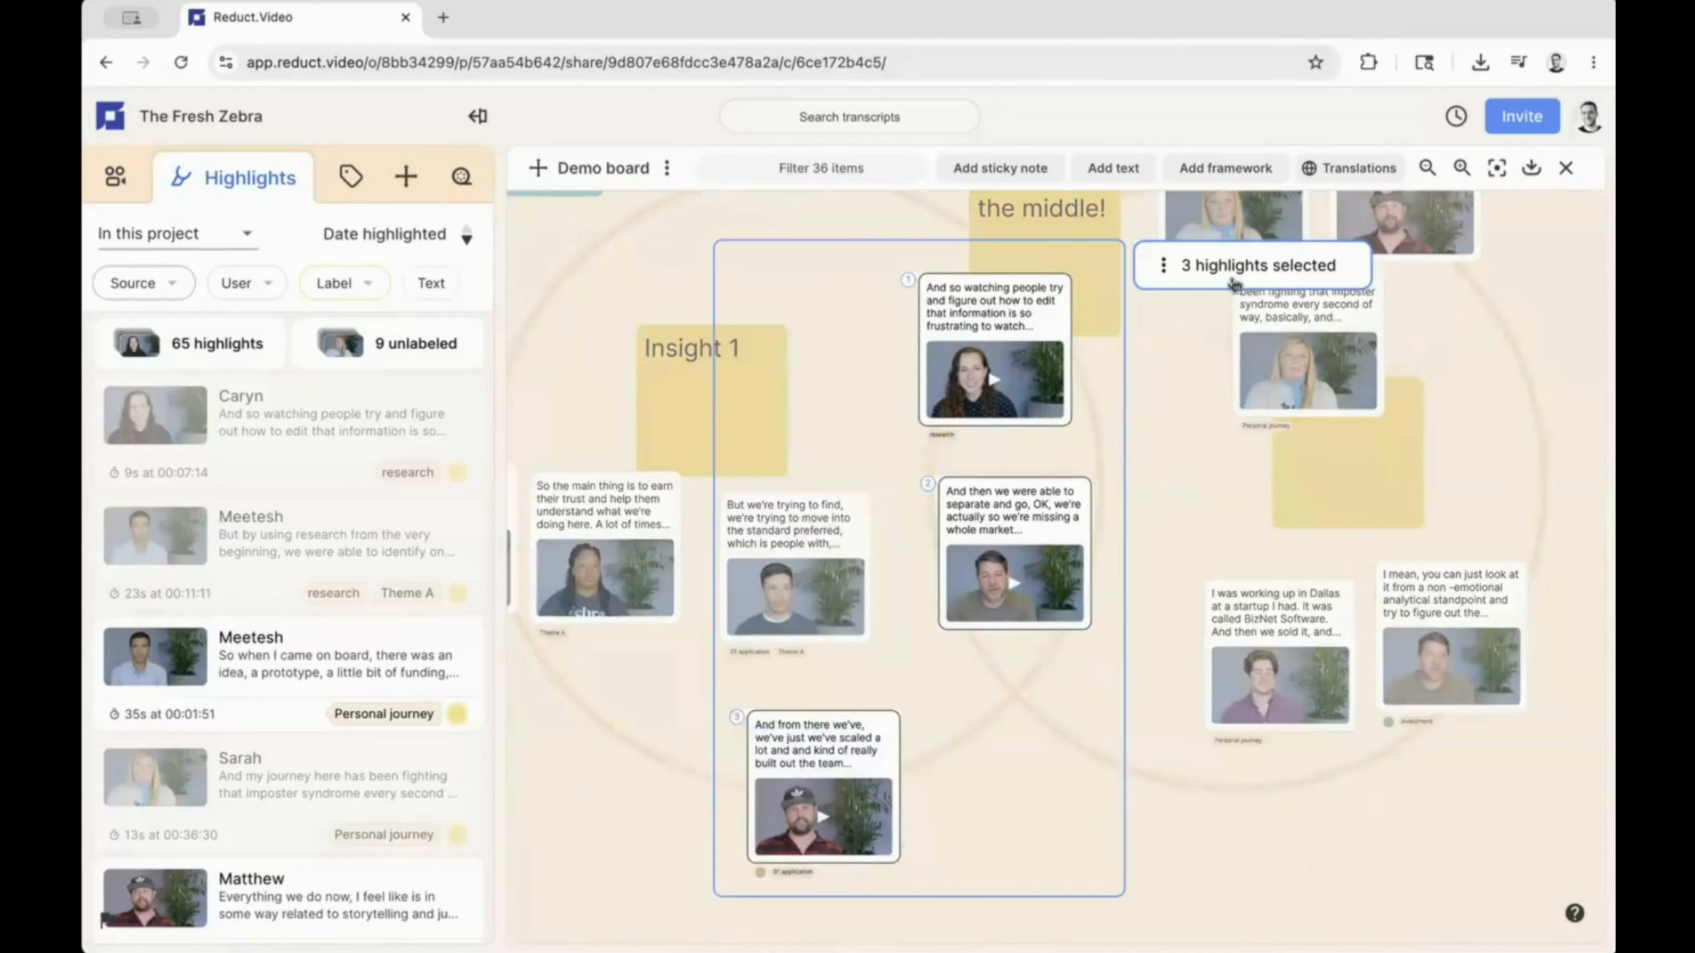
click(1234, 282)
click(1219, 275)
text(theme)
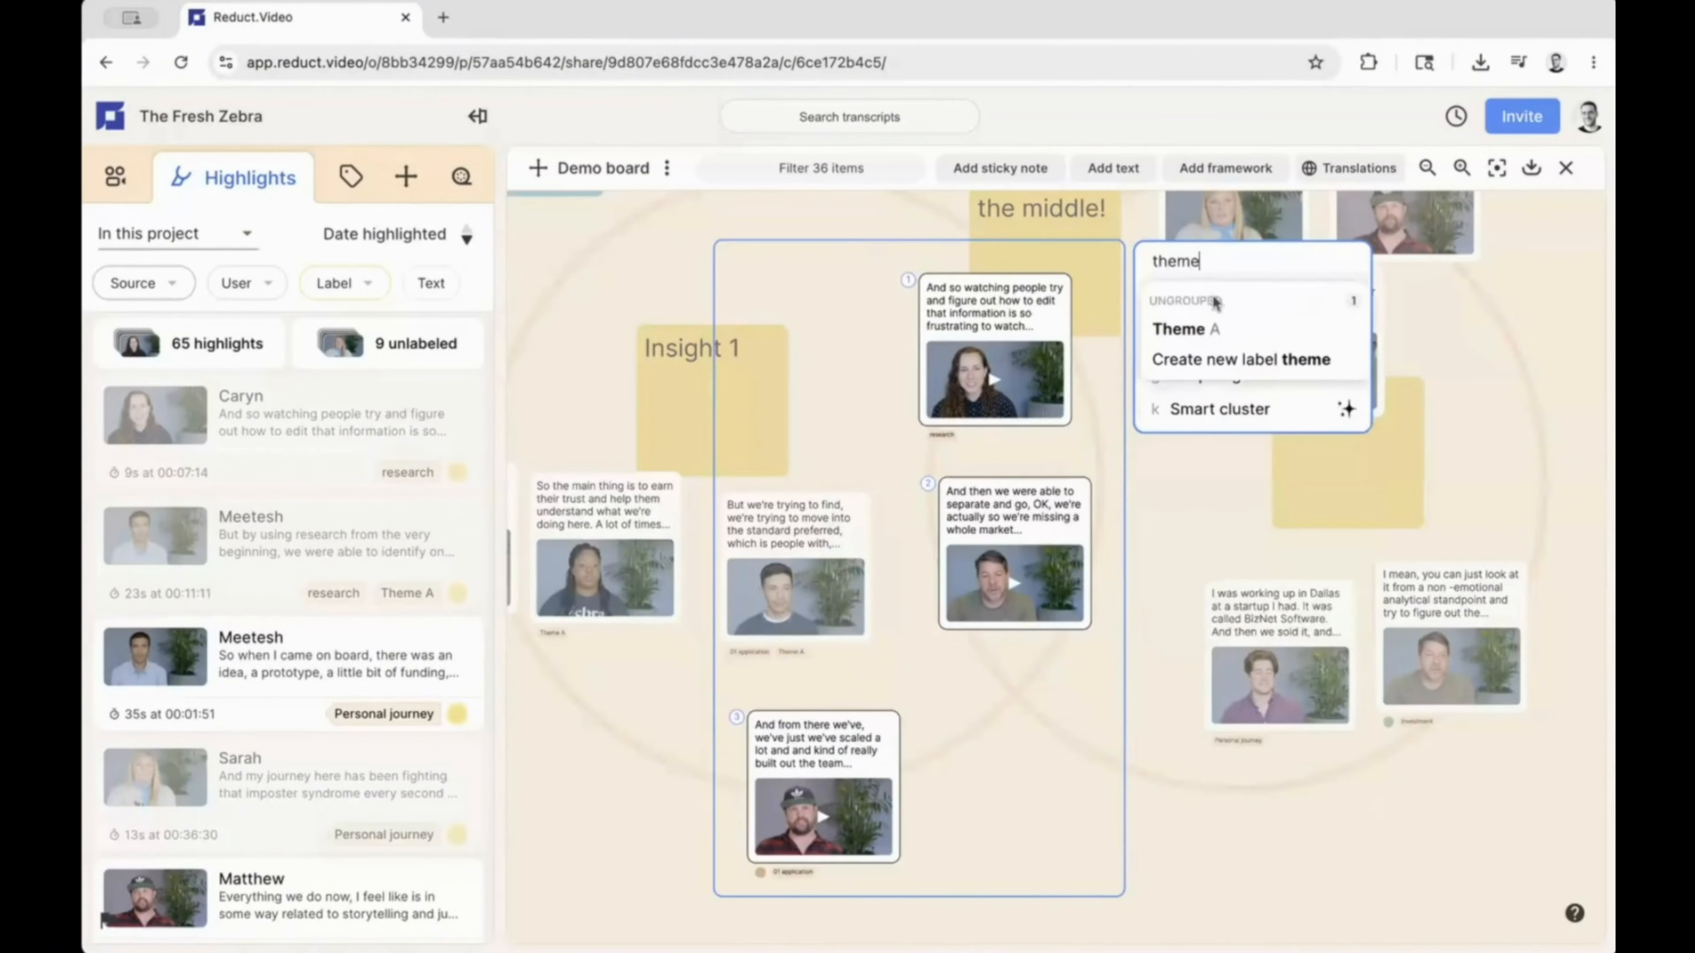
click(1204, 331)
click(1165, 887)
- Select the row of four highlights below the Insight 1 sticky note and view the actions available for them
scroll(1164, 888, right, 3)
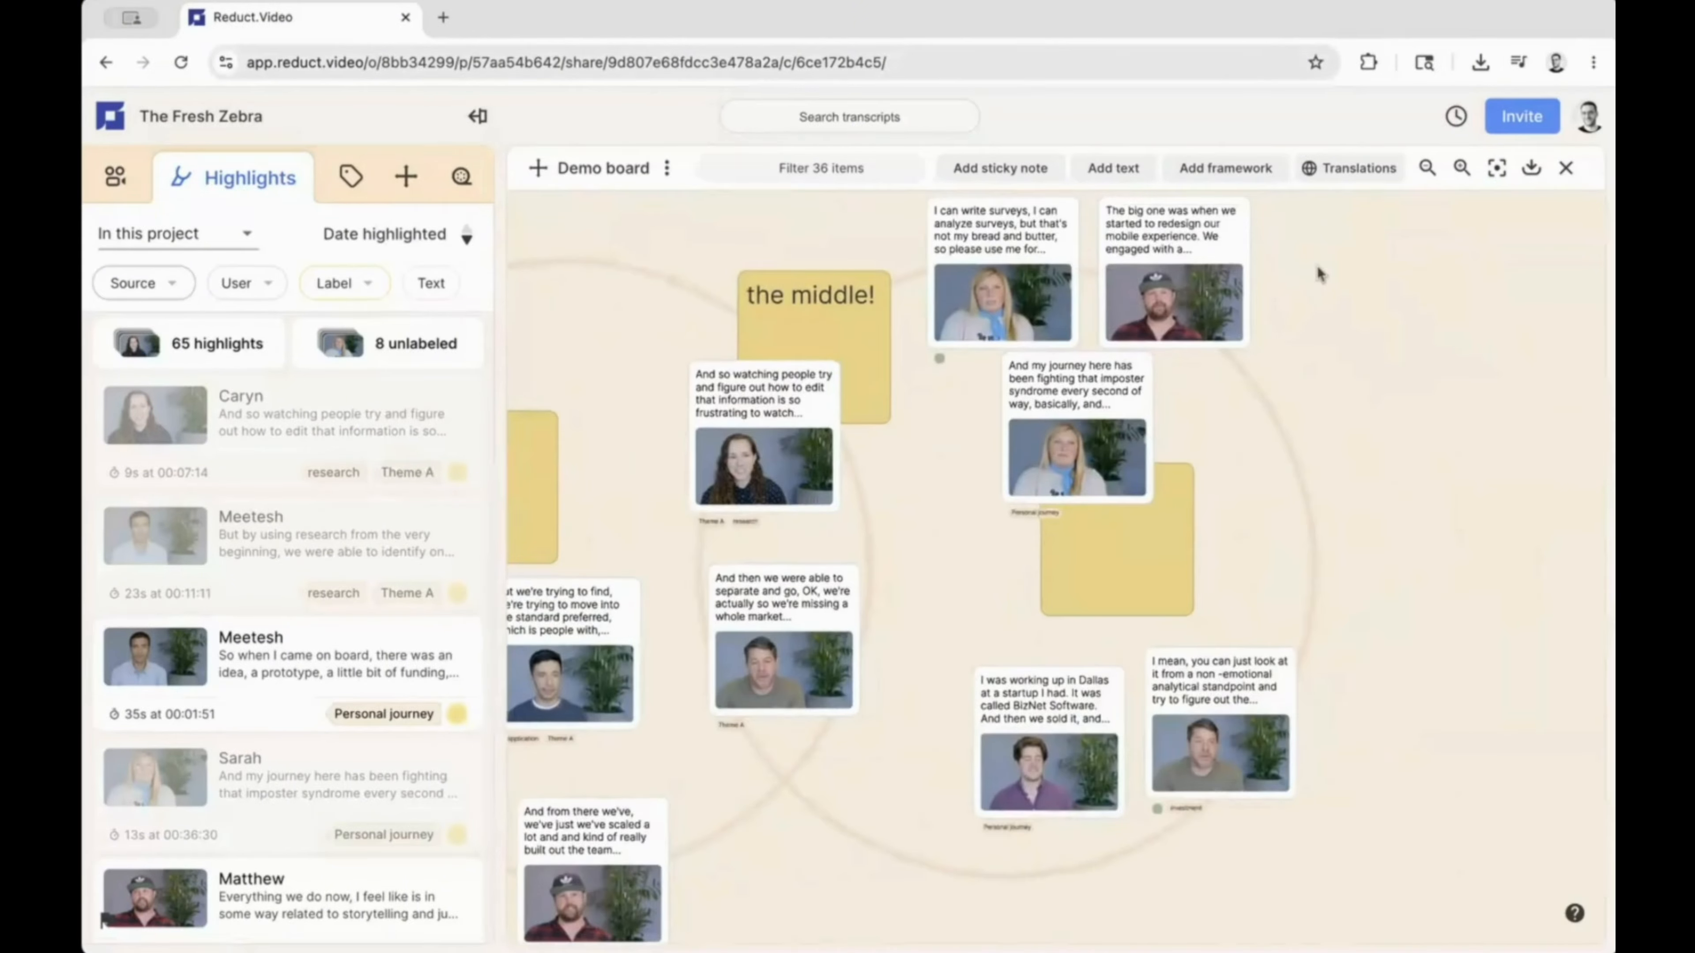
scroll(1319, 274, down, 5)
drag(734, 567, 1100, 654)
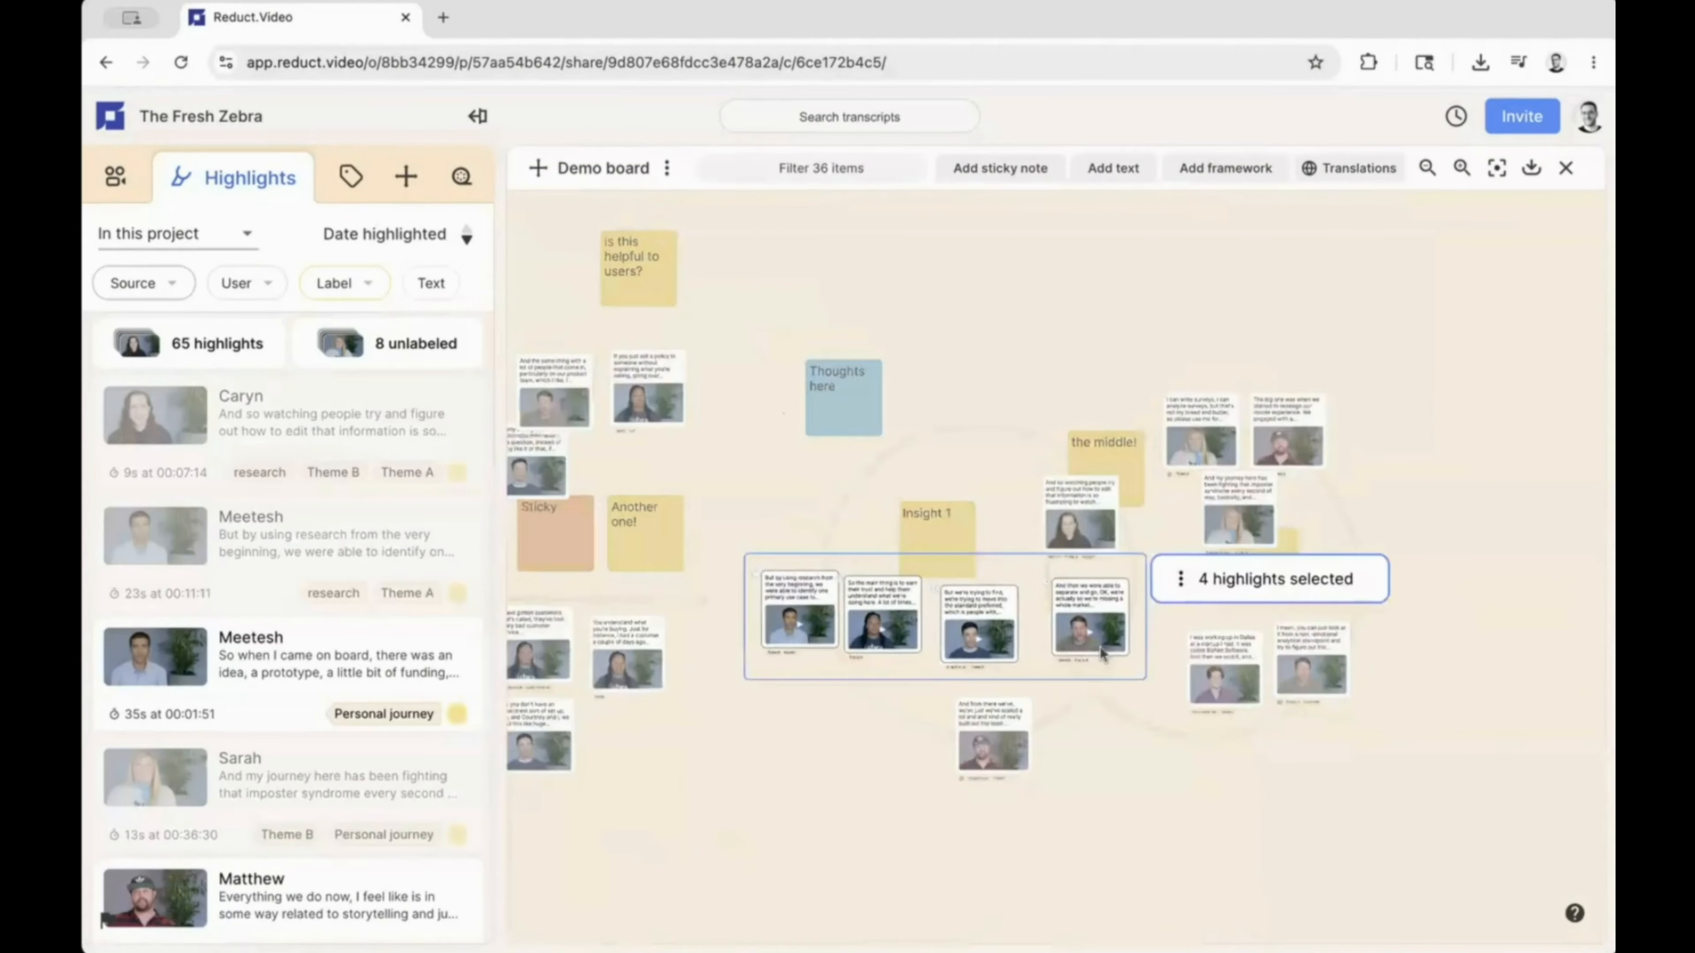
click(1209, 578)
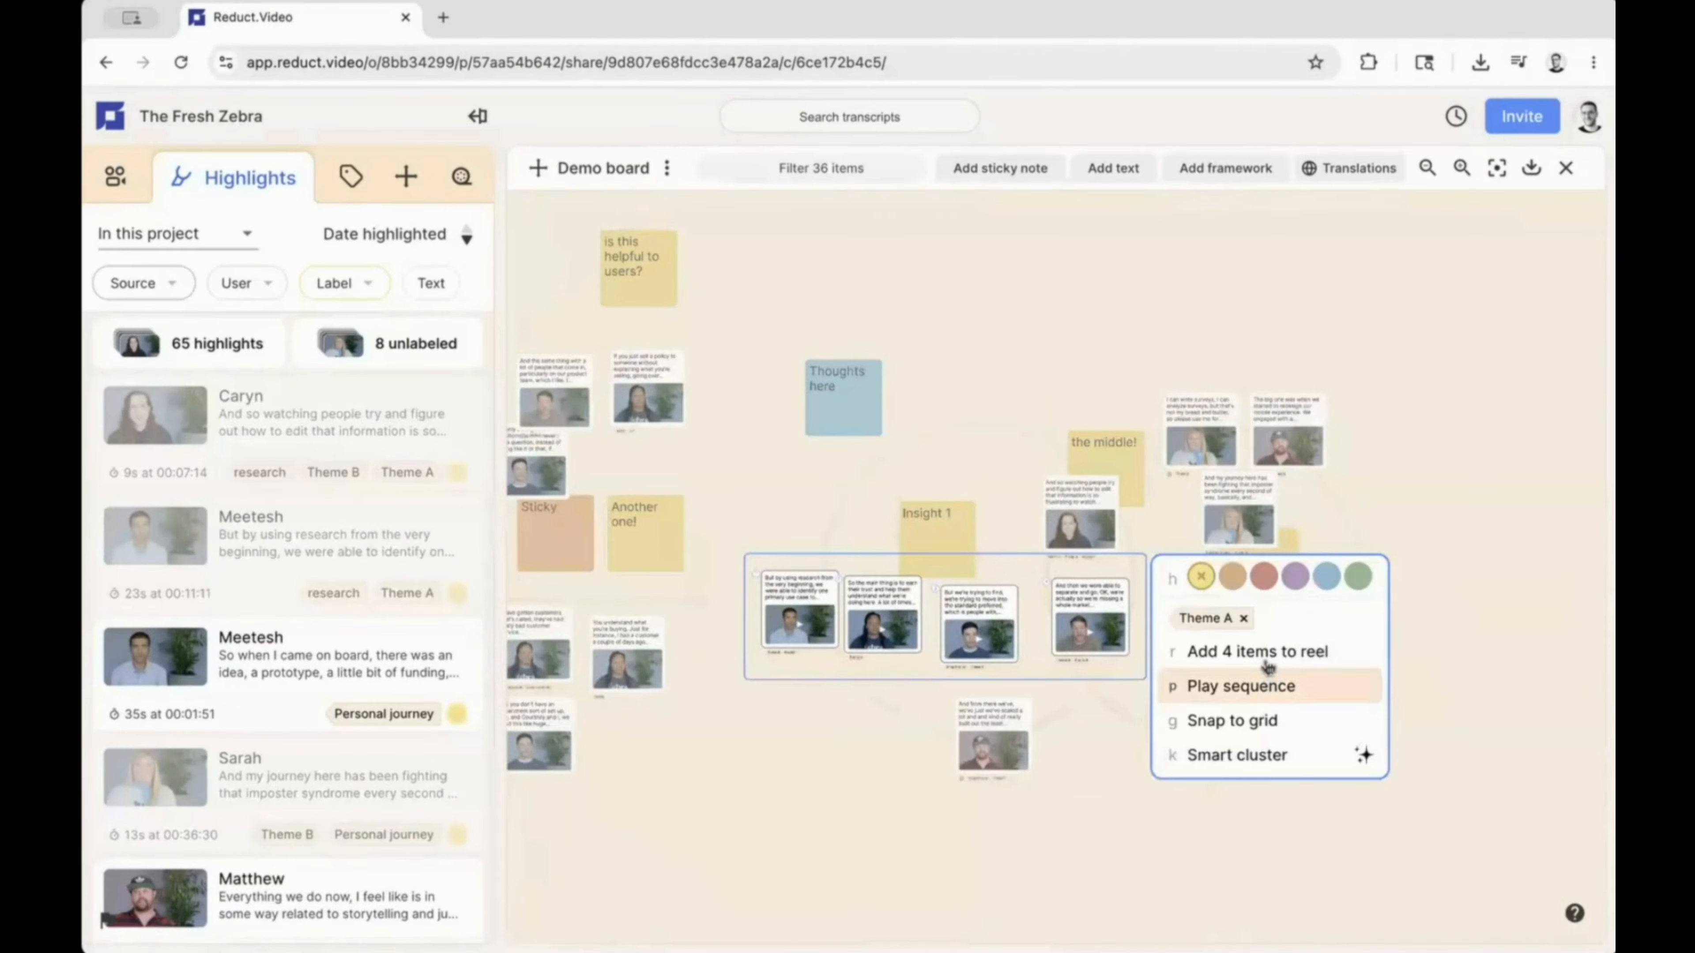
click(1289, 842)
- Create a reel named "Insight 2" and add a title card reading "Insight 2" to it
click(460, 176)
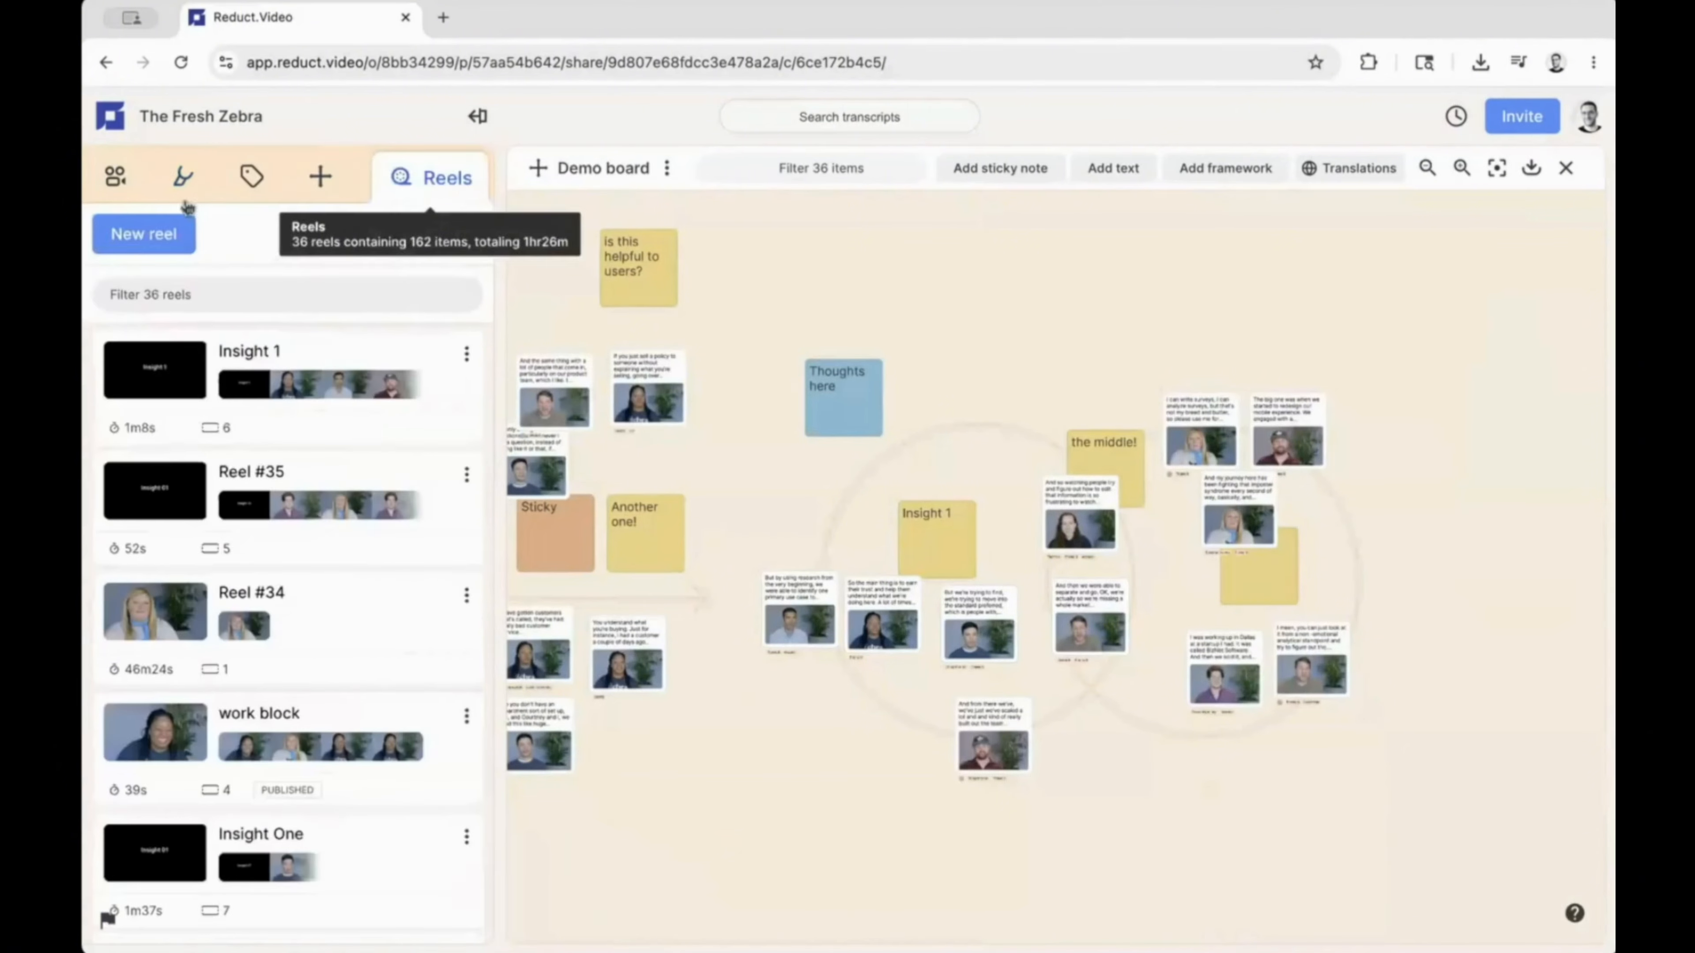
click(143, 233)
text(Insight 2)
drag(1157, 223, 981, 294)
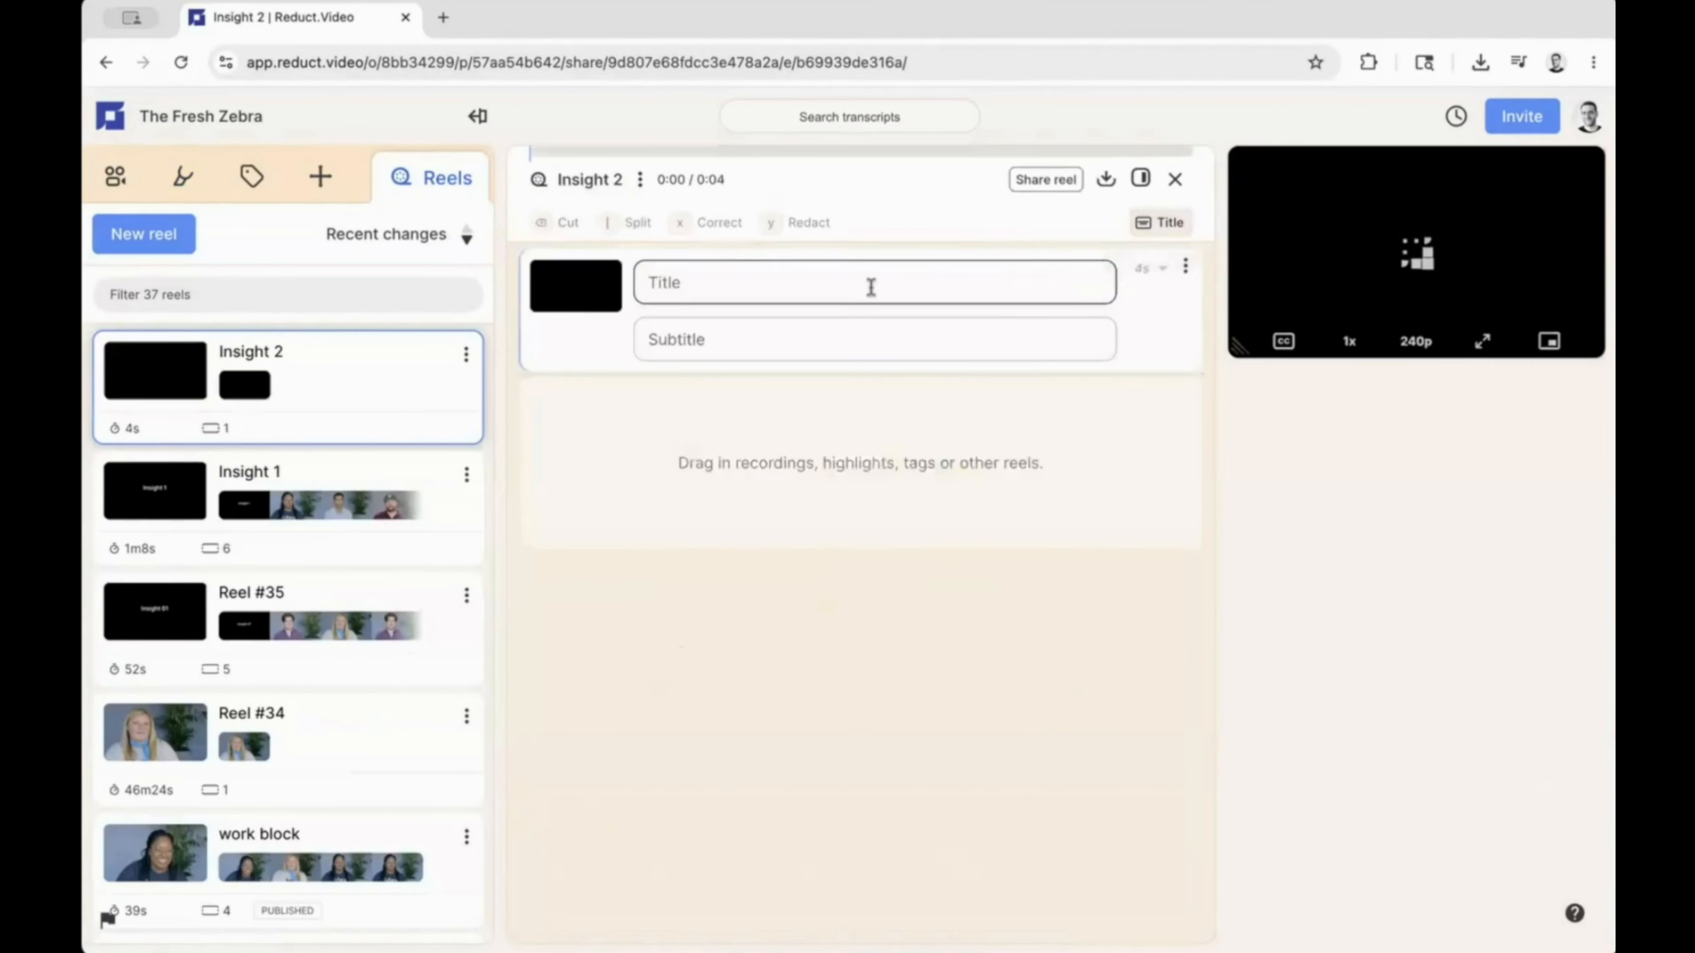
click(870, 288)
text(Insight 2)
click(852, 329)
- Add the highlights "And so watching people try", "So when I came on board" and "Everything we do now" to the reel
click(182, 176)
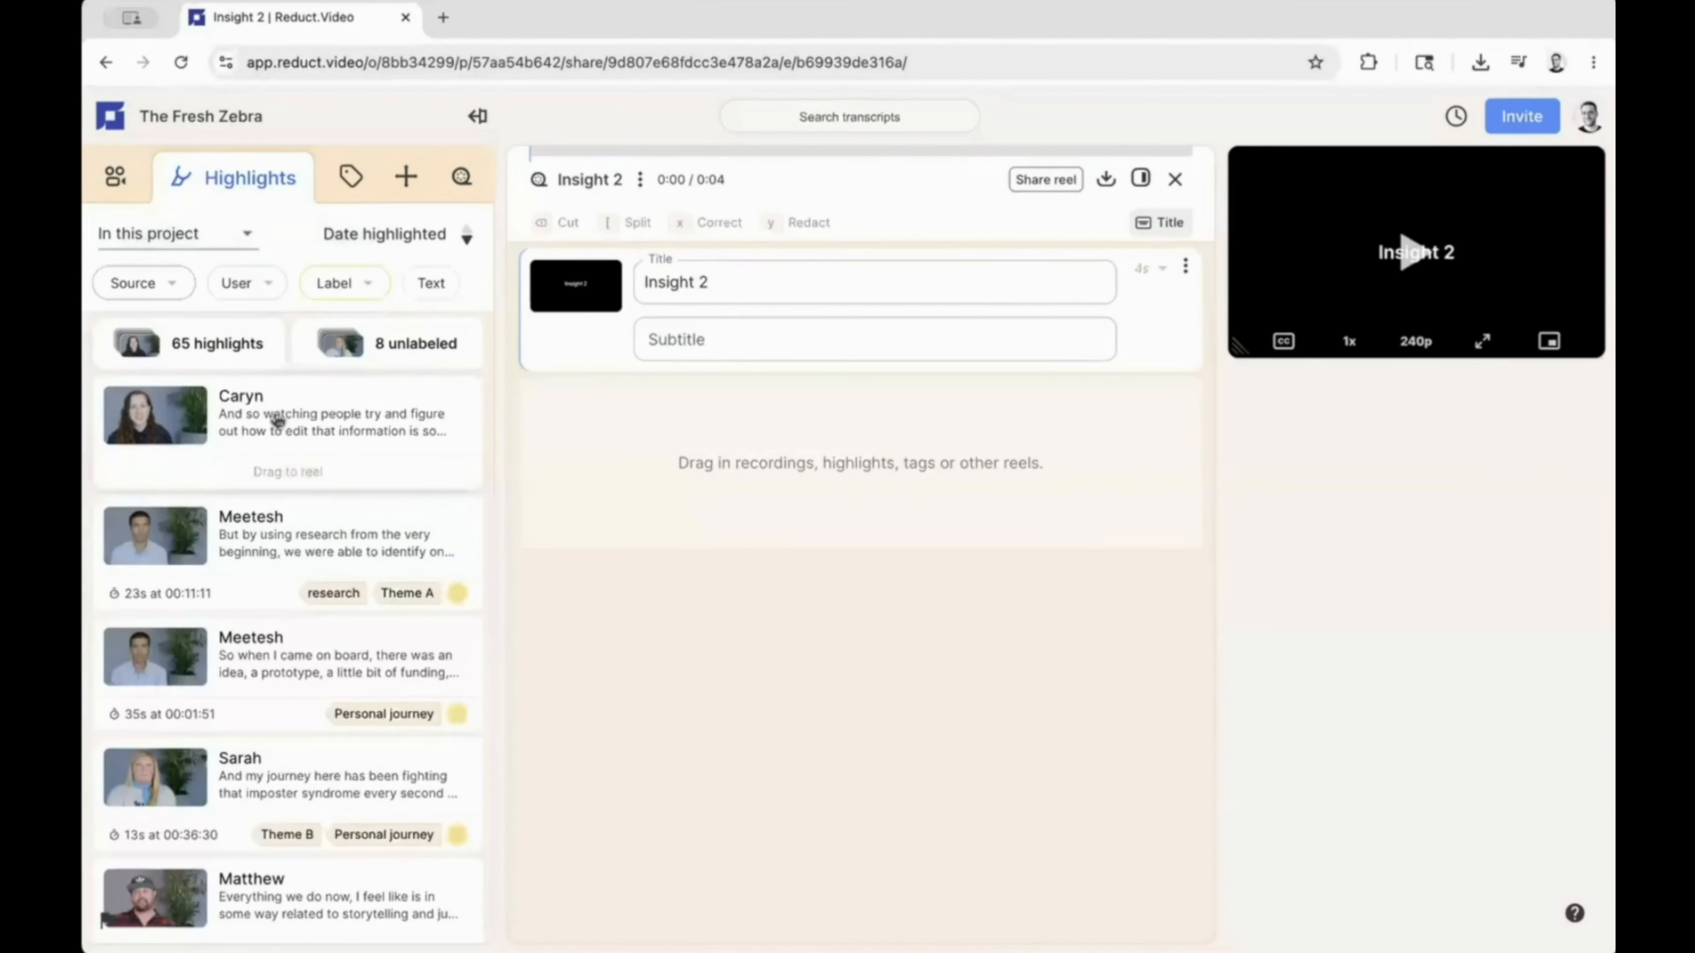
drag(277, 421, 825, 403)
drag(278, 658, 745, 575)
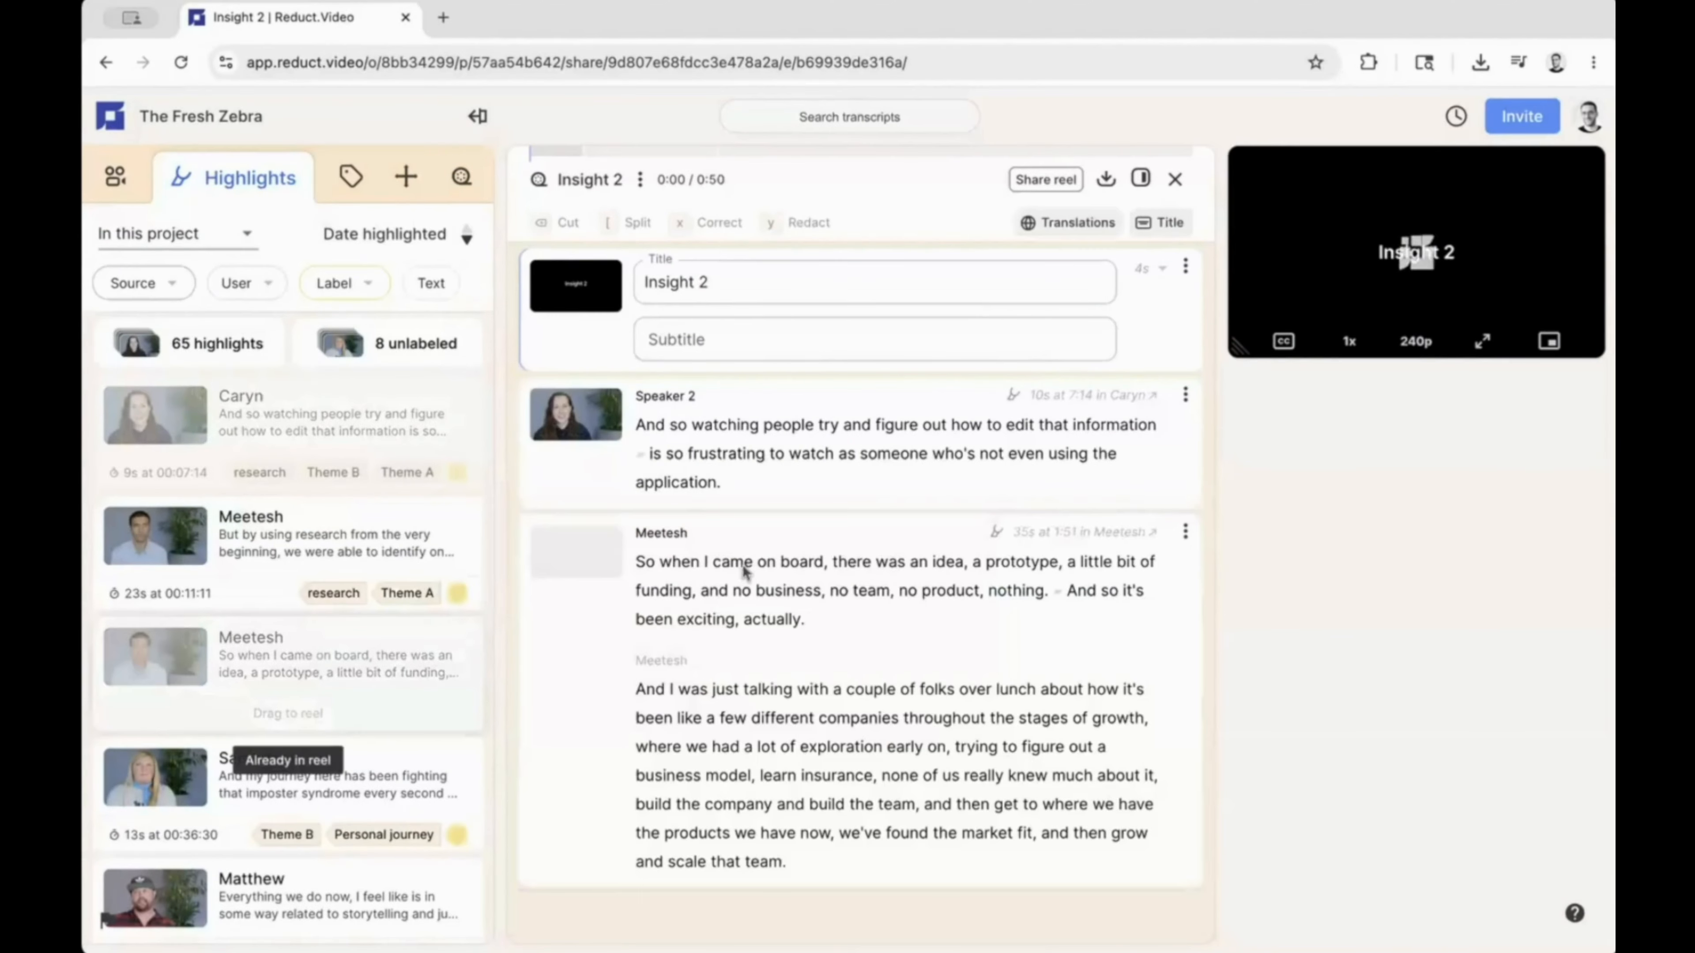
scroll(334, 735, down, 5)
drag(325, 622, 852, 442)
- Split the "So when I came on board" clip just before "And I was just talking"
click(650, 690)
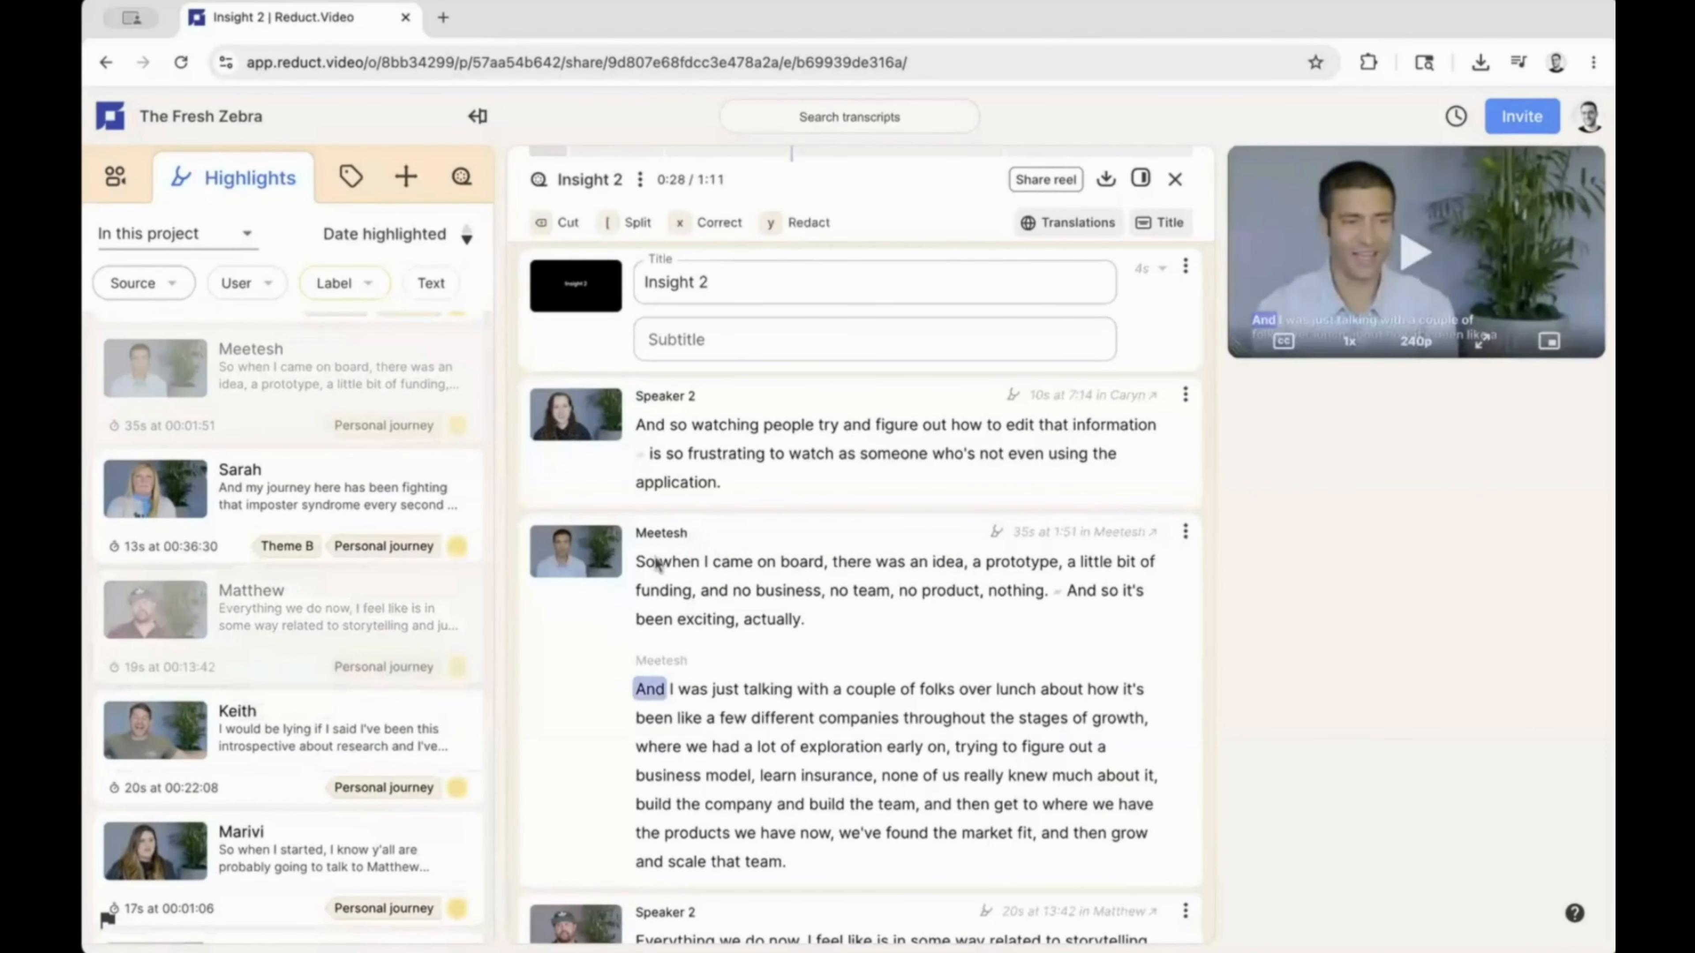
click(629, 224)
scroll(666, 460, down, 3)
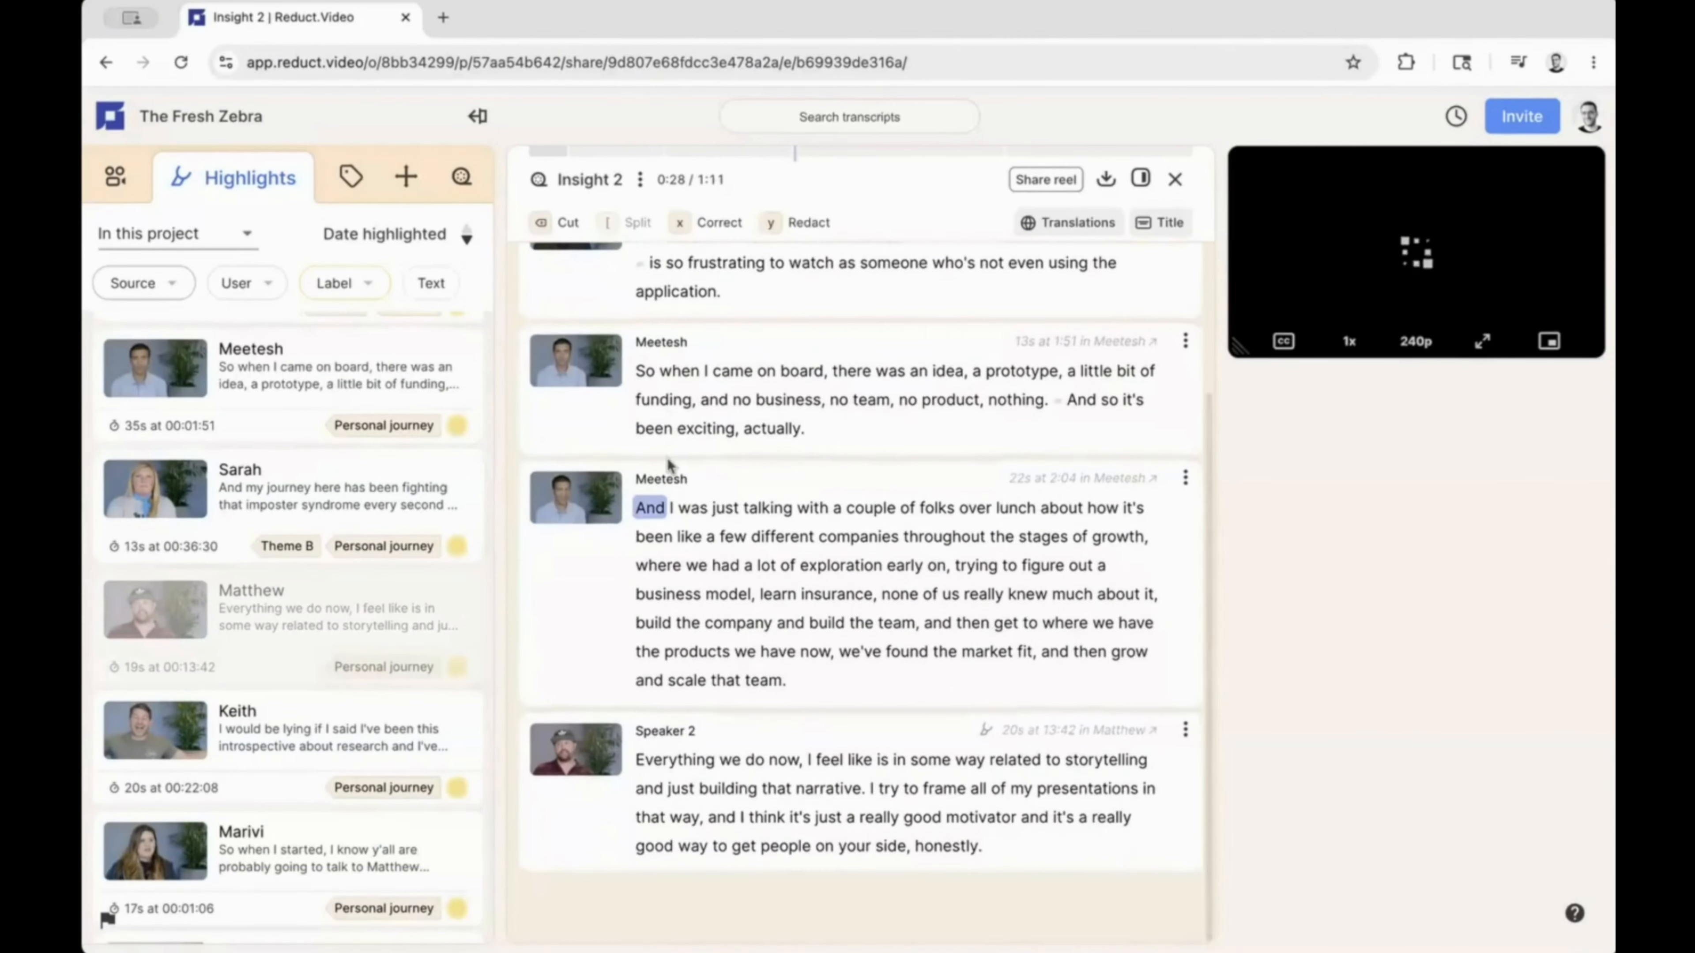
- Move the "And I was just talking" clip below "Everything we do now", and cut "and I think it's just a really good motivator" from the latter
drag(580, 508, 734, 890)
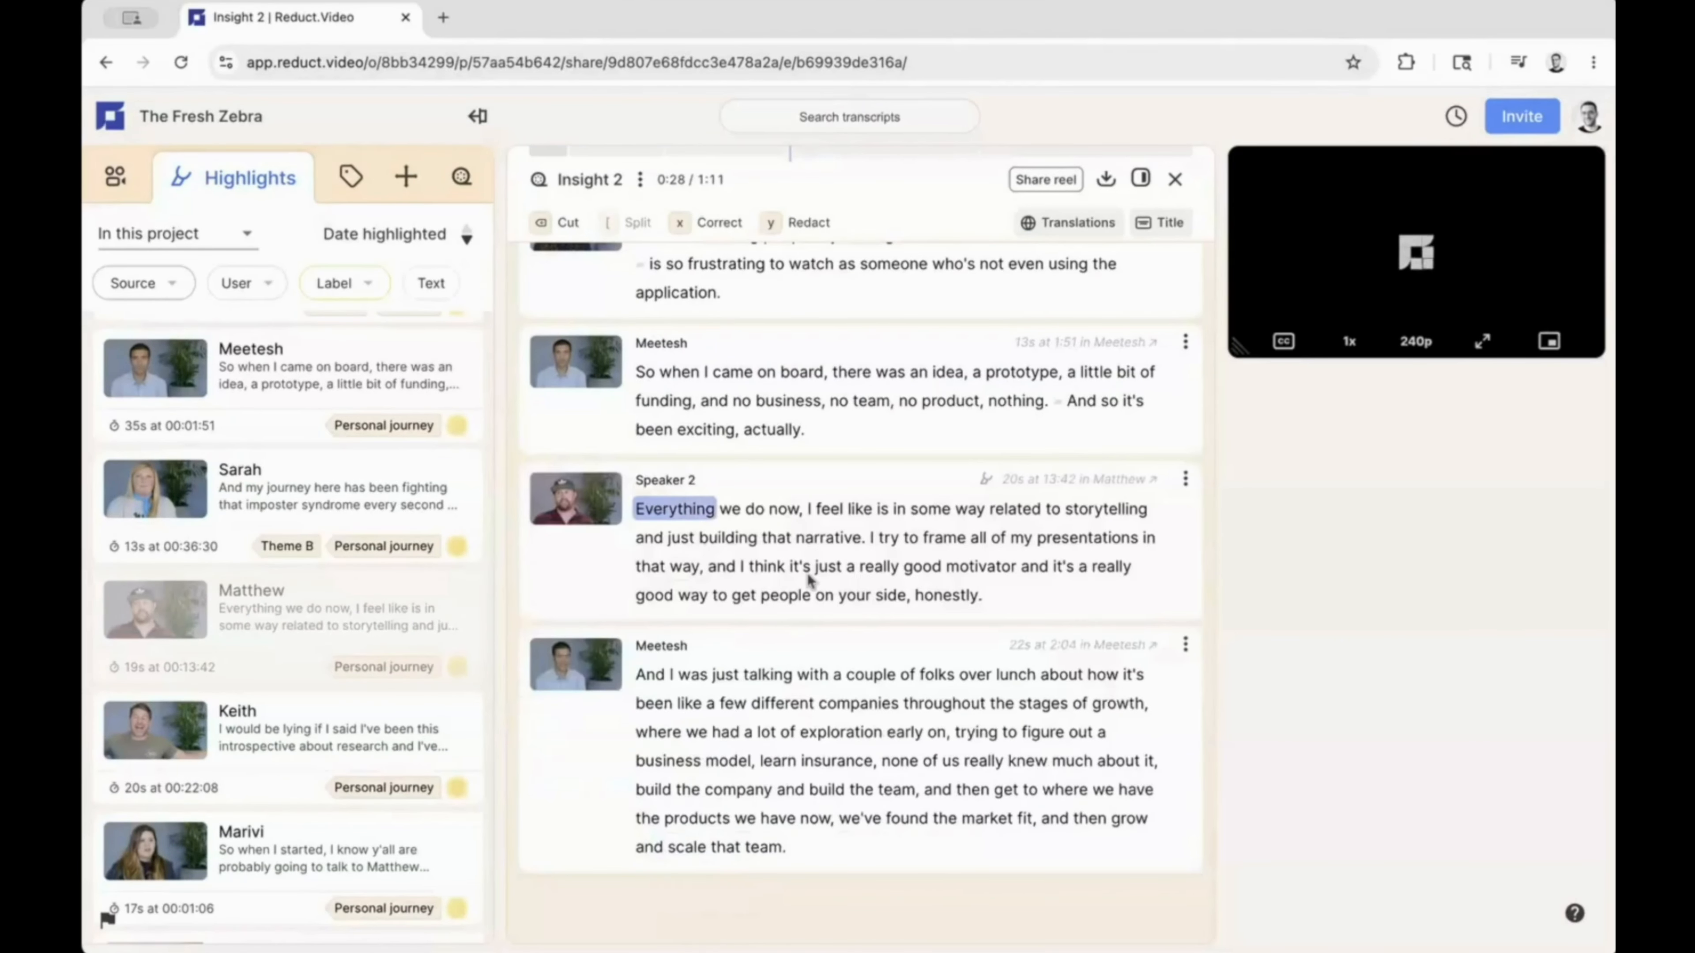
drag(709, 568, 1044, 581)
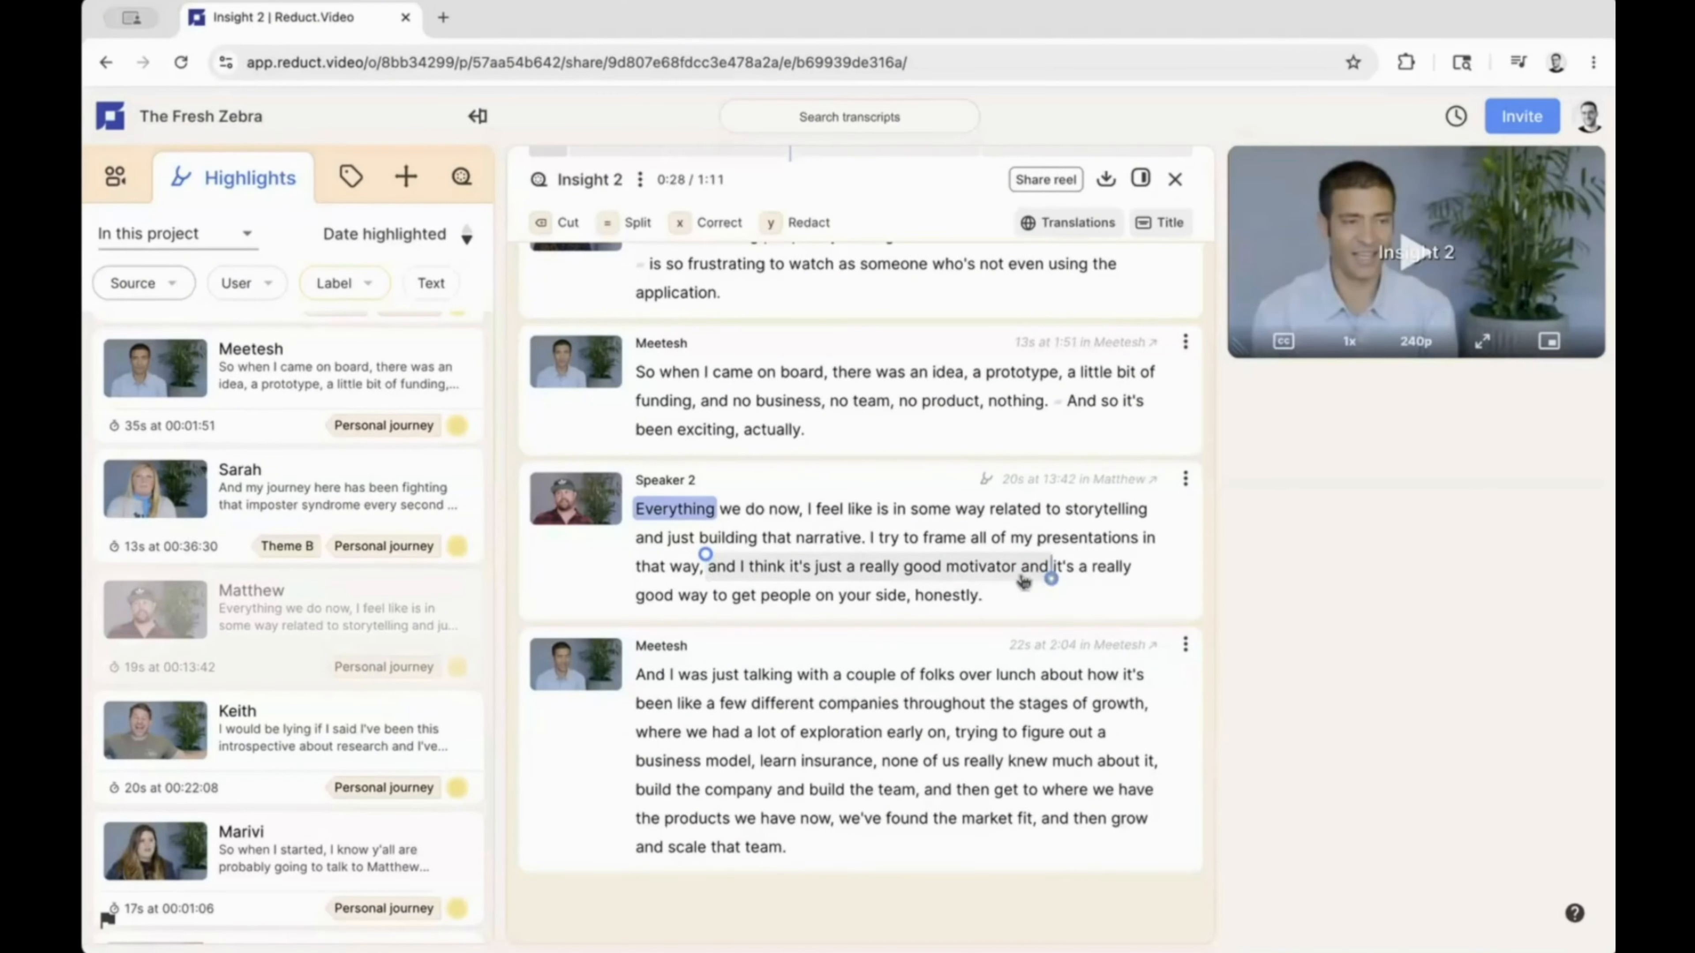
click(562, 222)
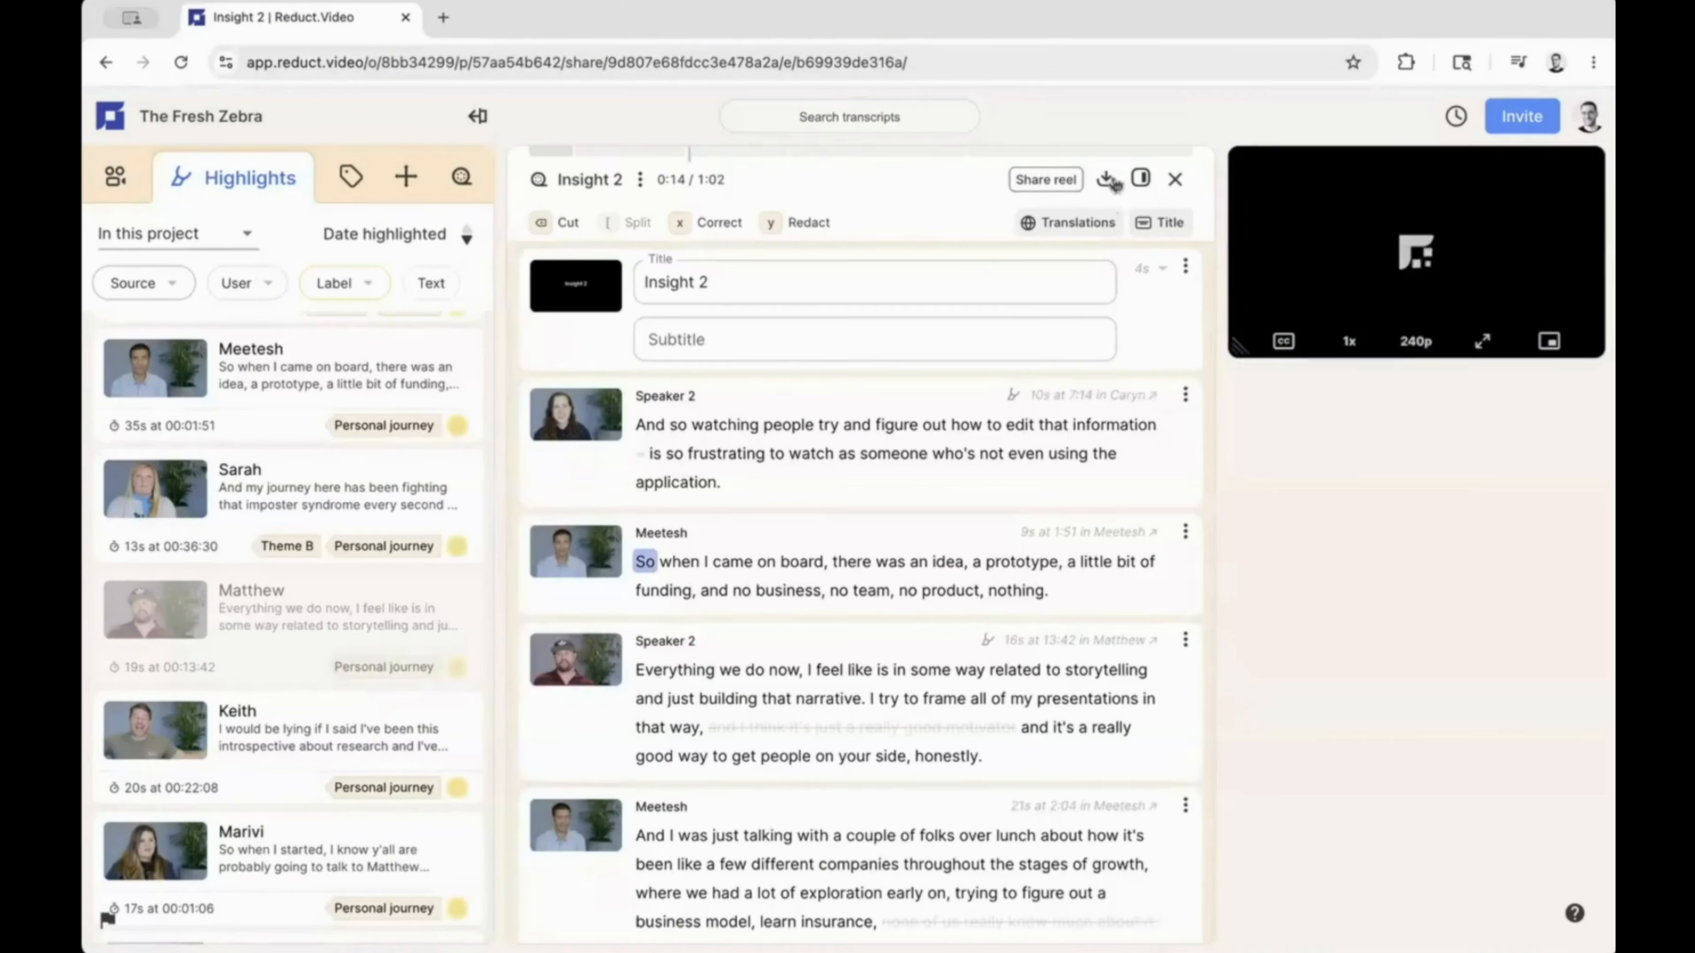
- Review the download formats for the Insight 2 reel and publish the reel through a shareable link
click(1108, 179)
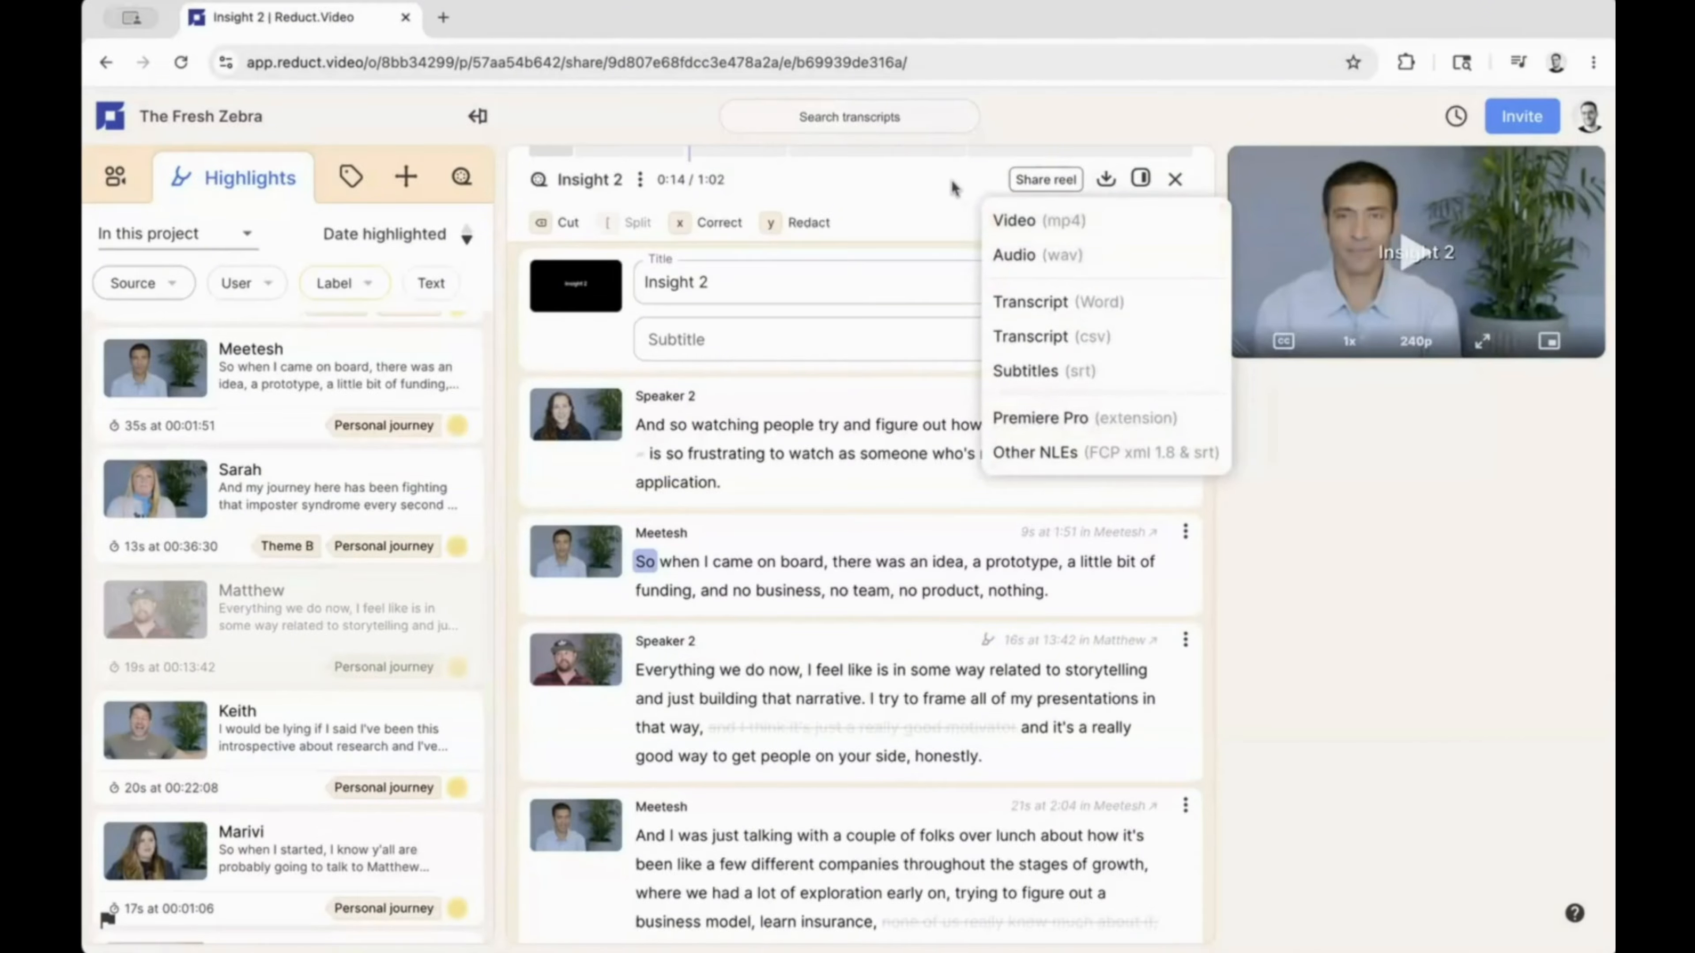
click(1042, 179)
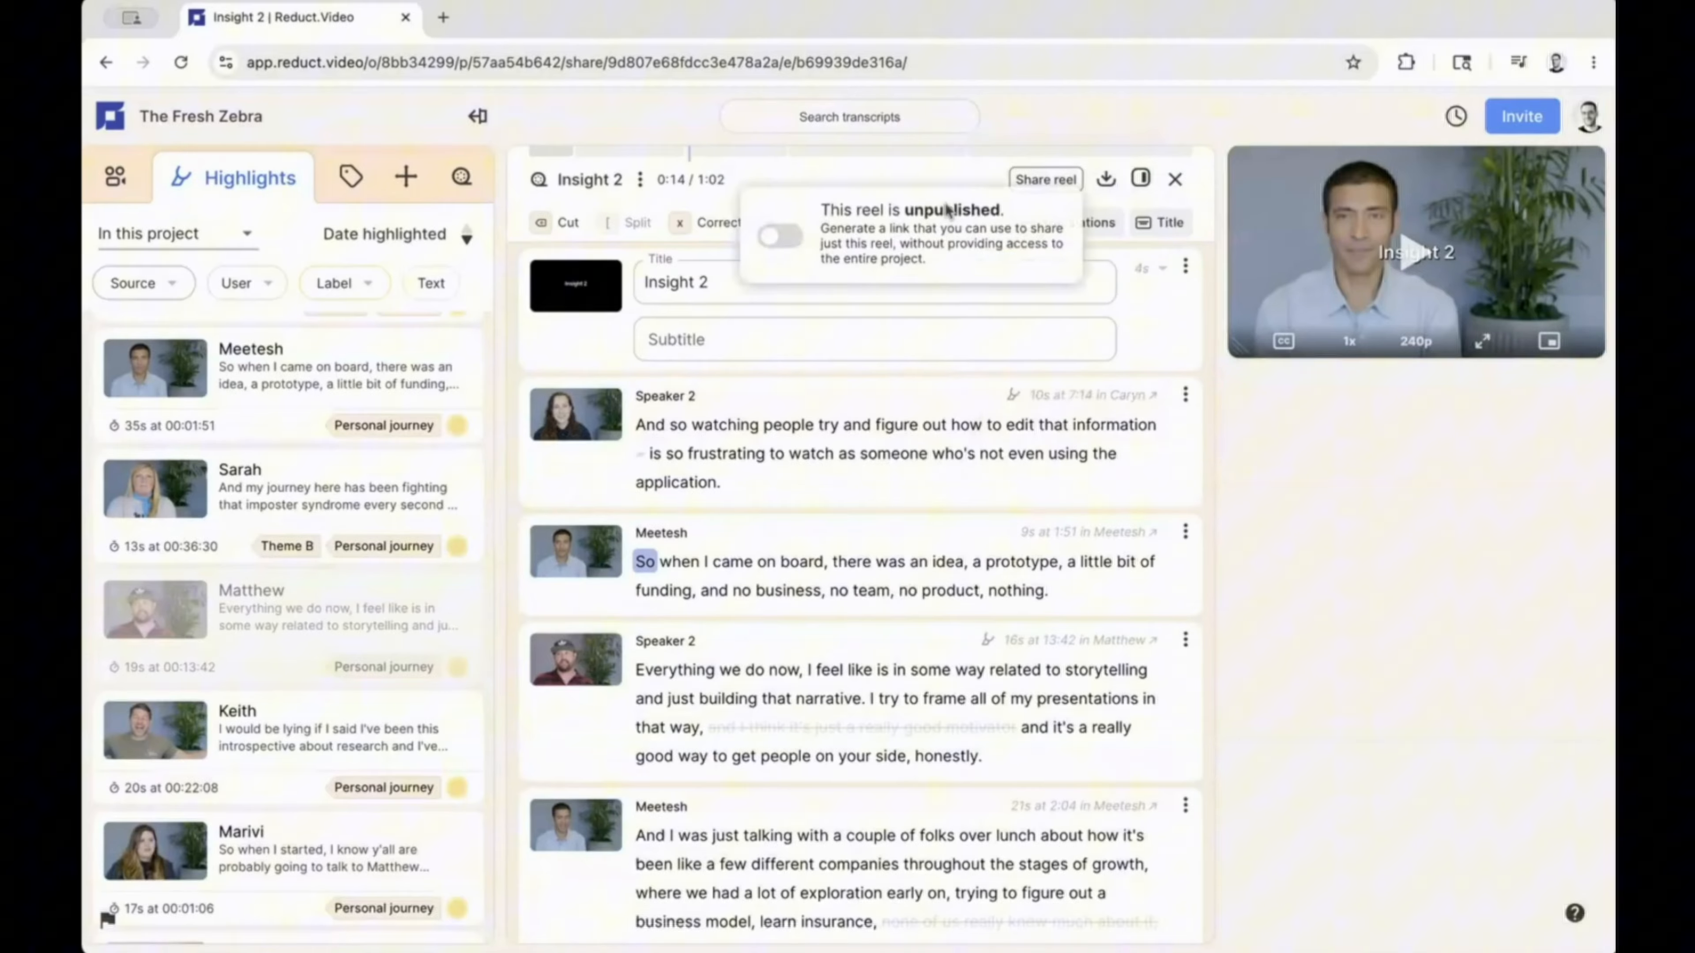
click(777, 243)
click(1036, 281)
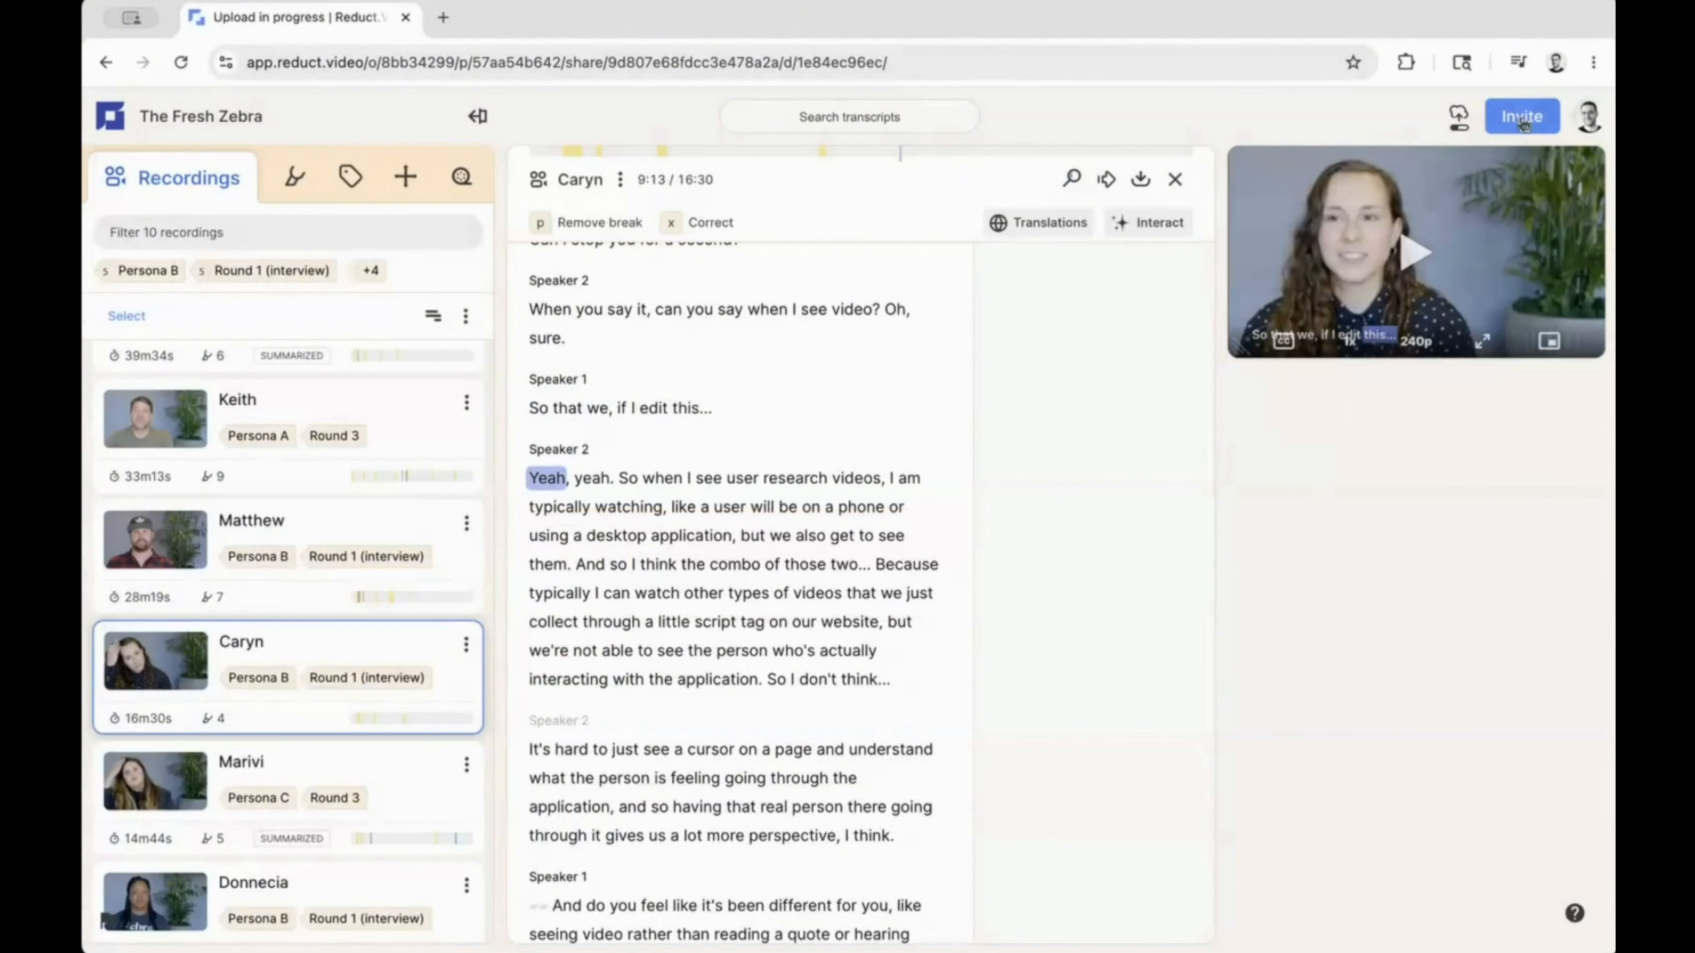
- Invite a collaborator to the project as Editor by entering their e-mail address
click(1522, 116)
text(person@company.com)
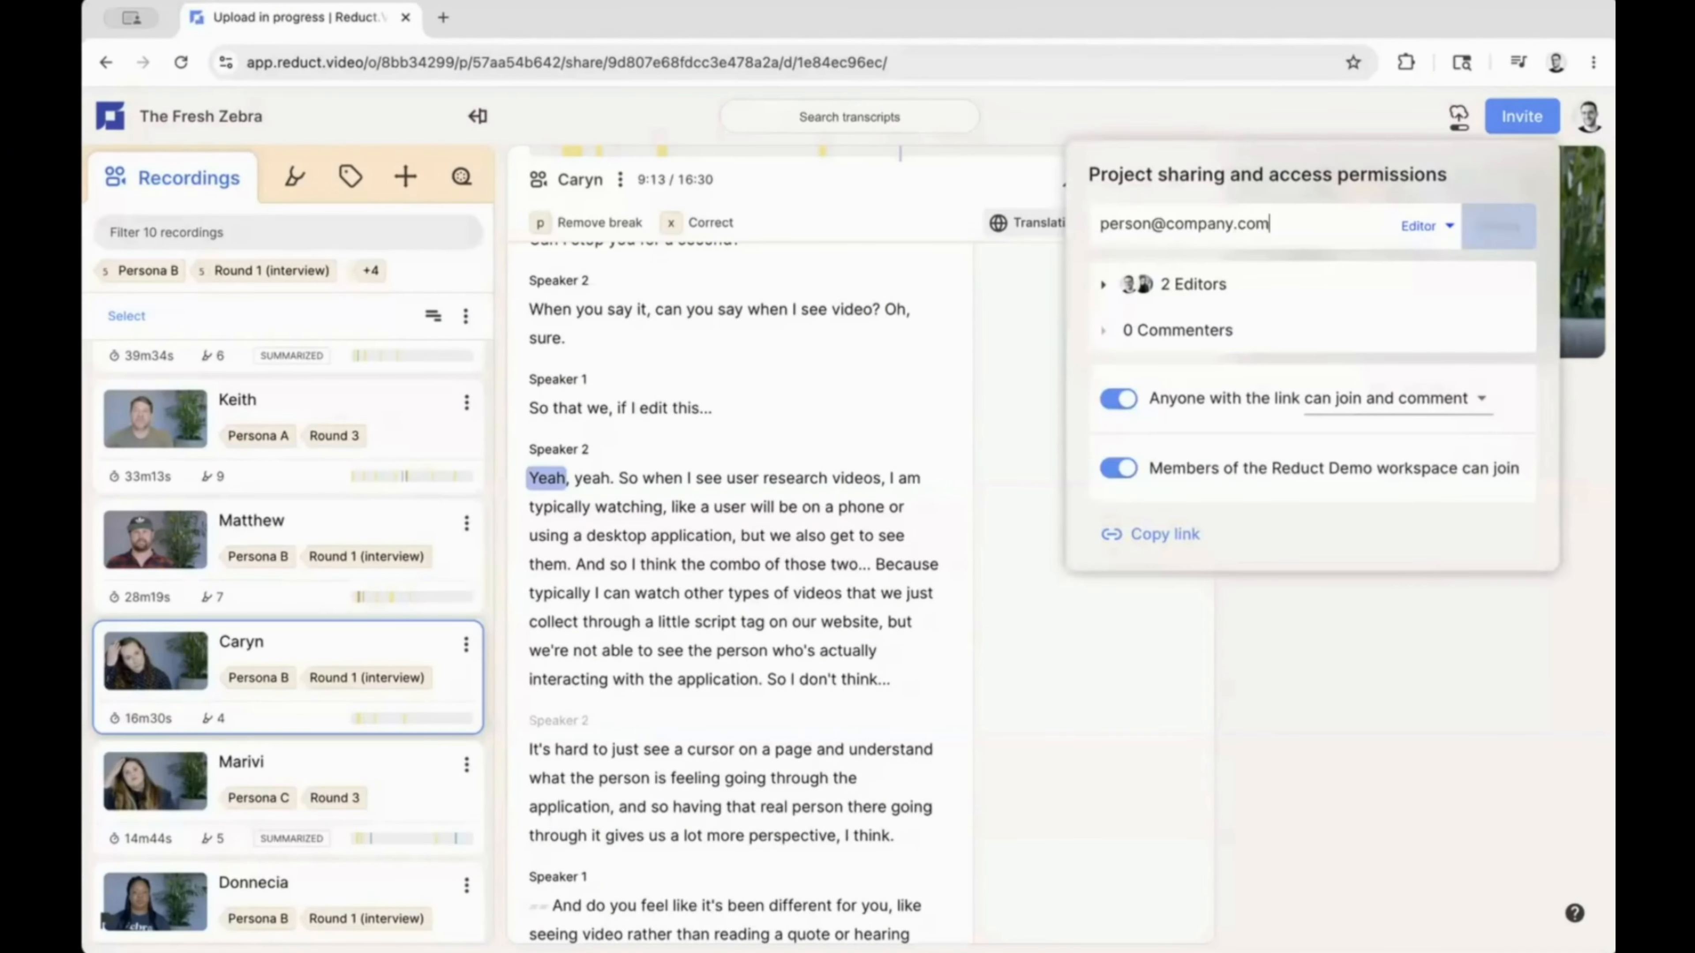
click(1433, 231)
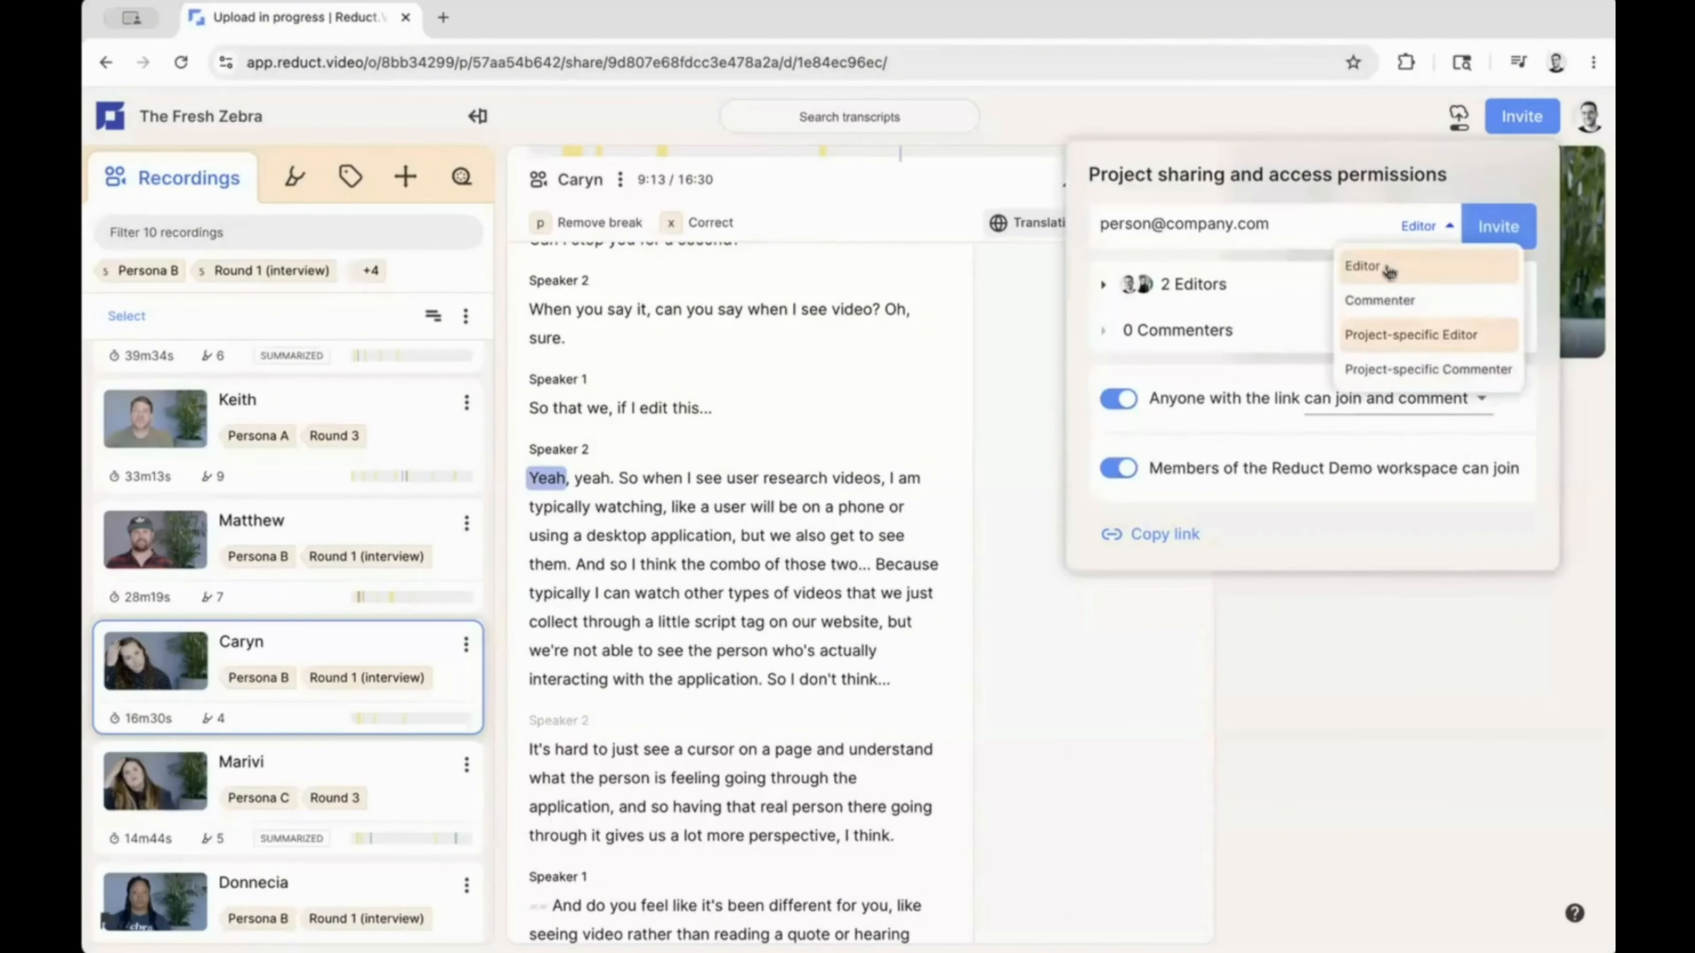
click(1372, 228)
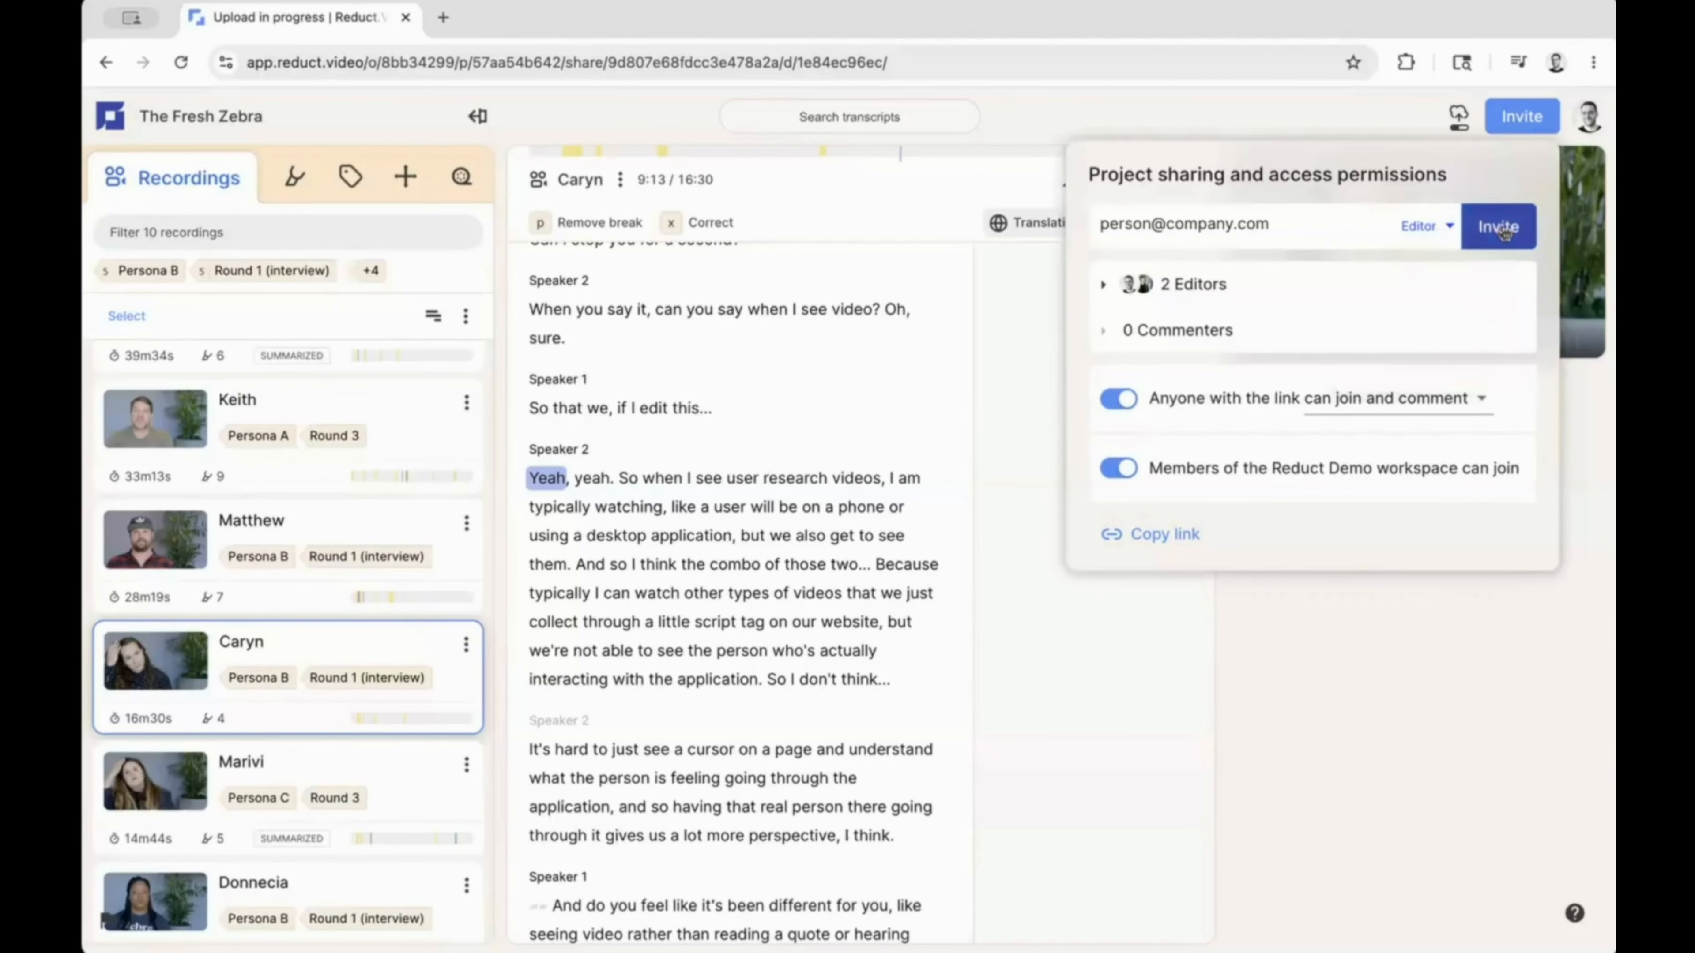
click(1498, 228)
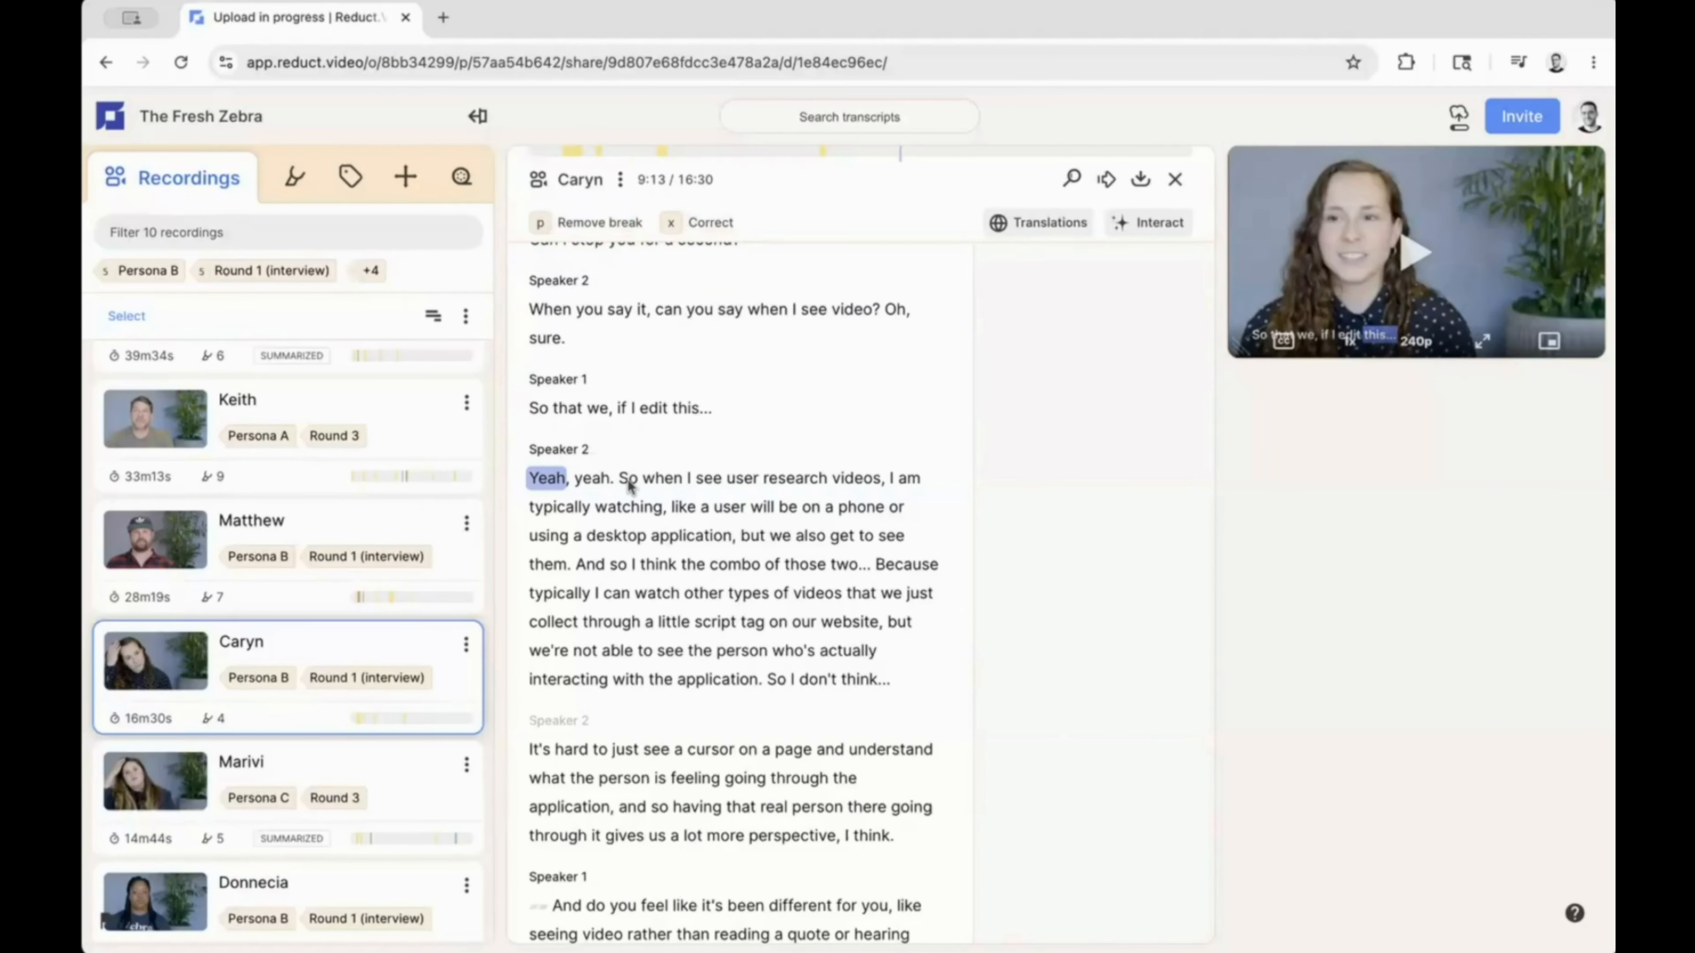
- View the actions for the passage "So when I see user research videos" through "interacting with the application", and open the help chat
drag(641, 487, 765, 681)
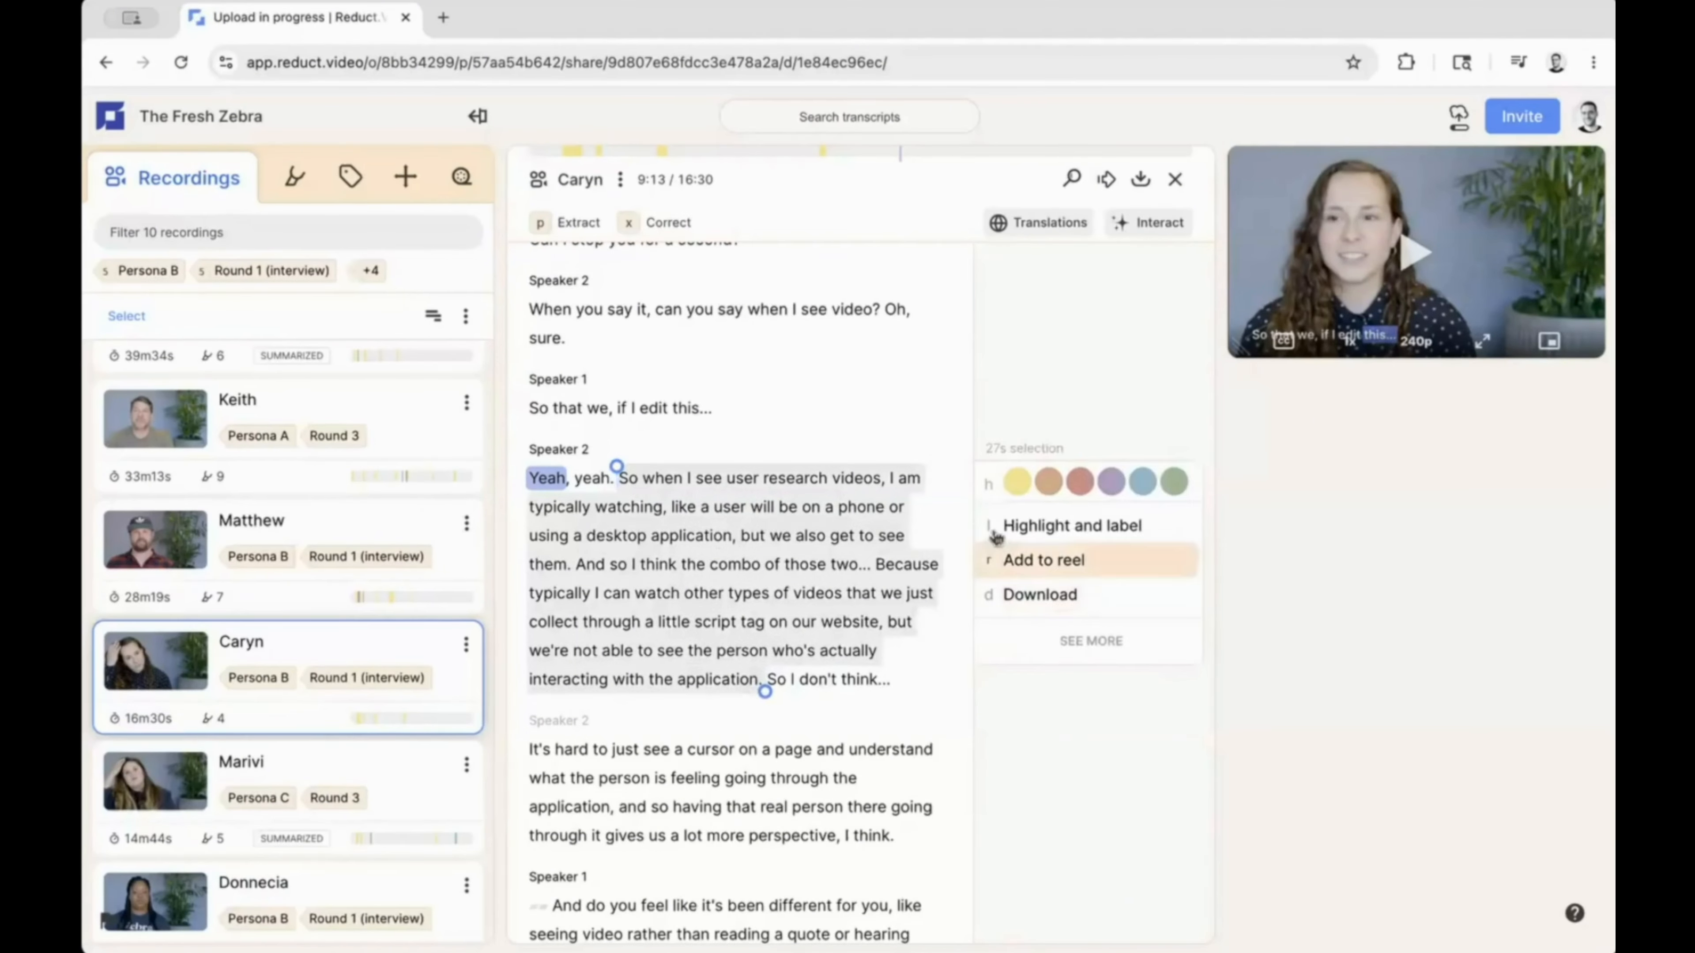
click(1019, 645)
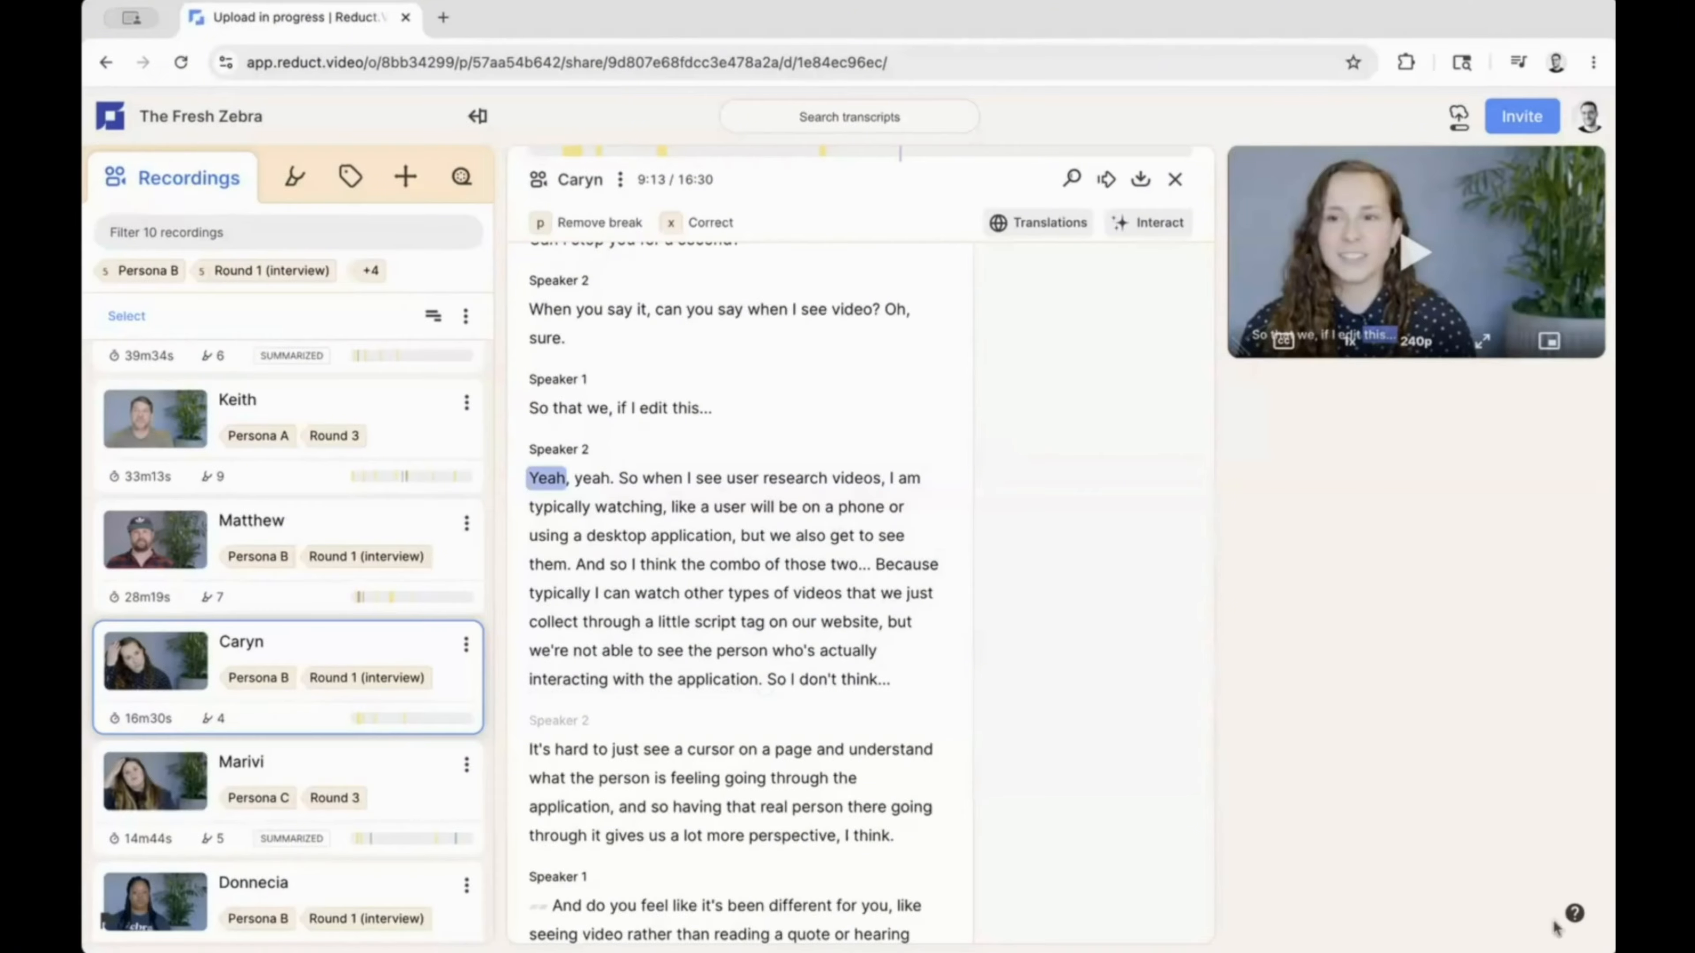
click(1575, 916)
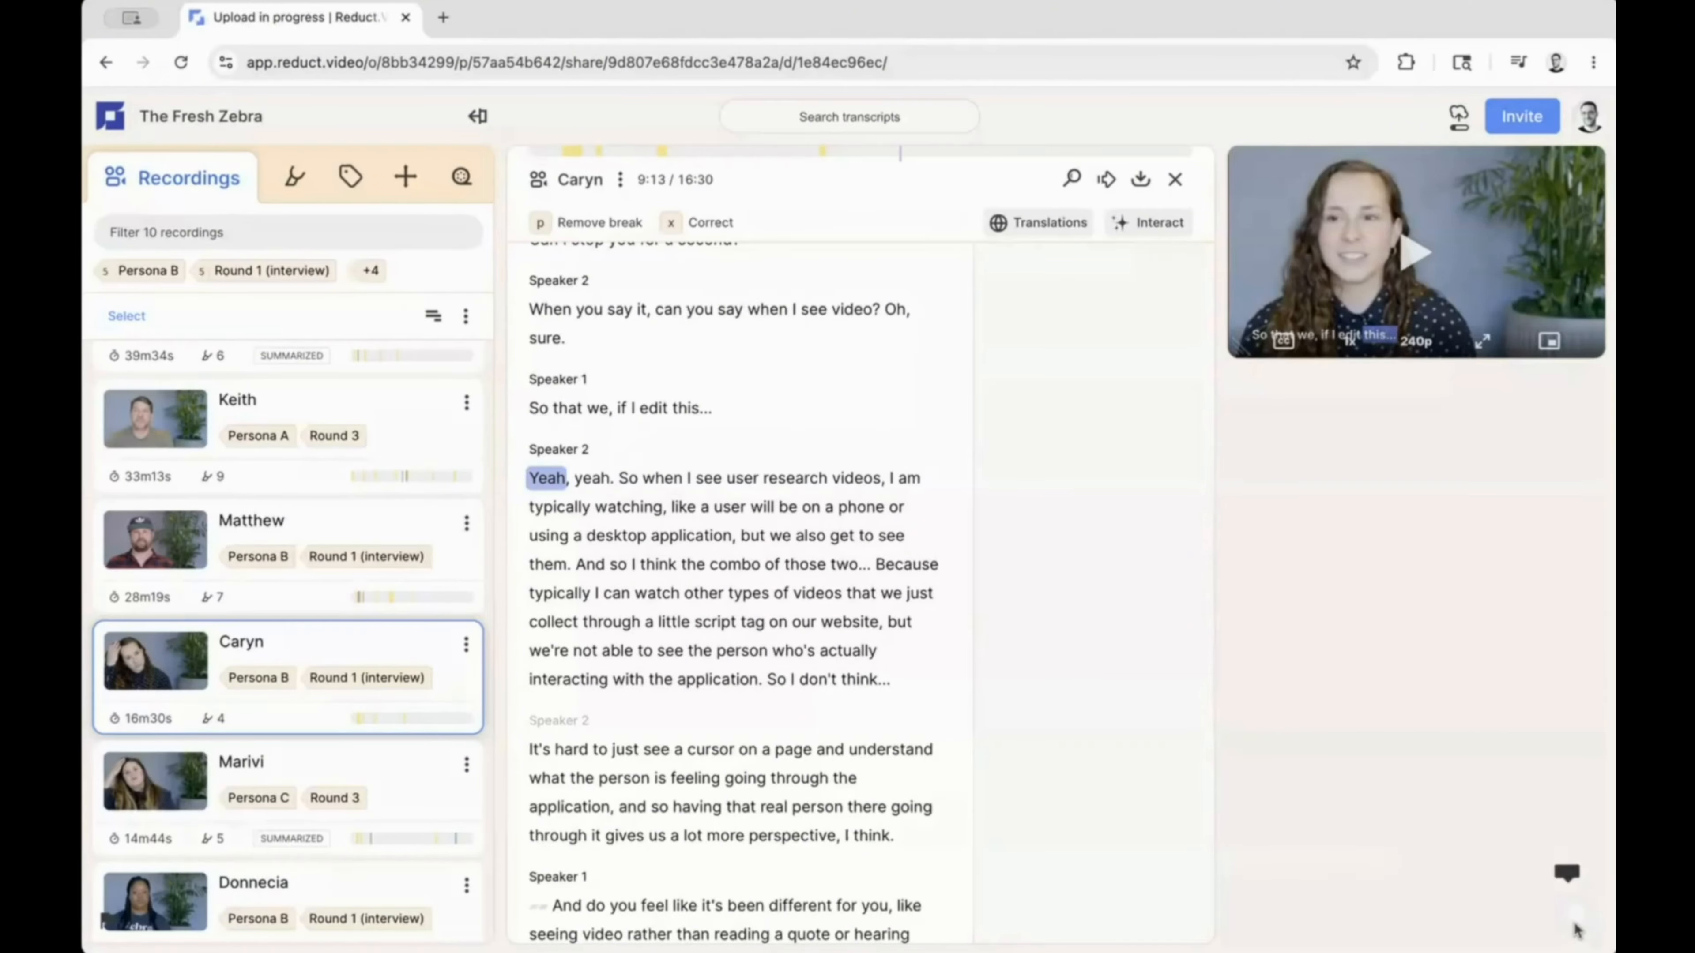